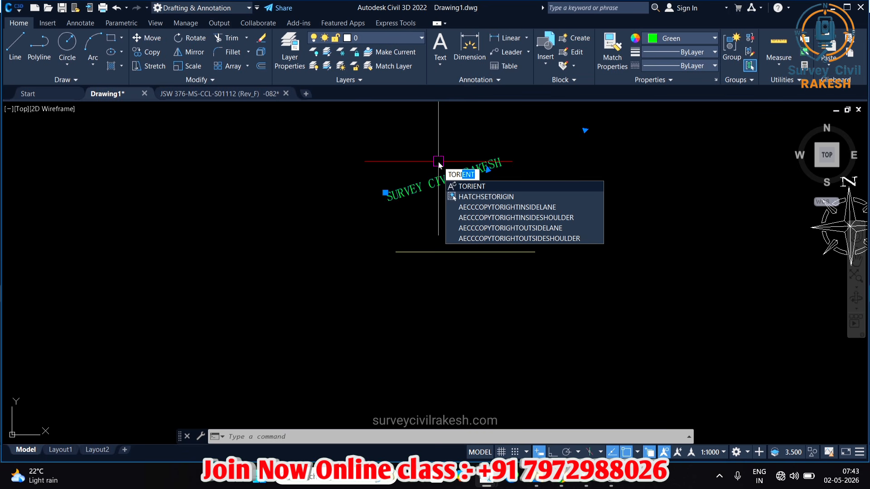
Align the slanted green text parallel to the horizontal line with TORIENT, using the line's left and right endpoints as direction
{"action": "key", "text": "Return"}
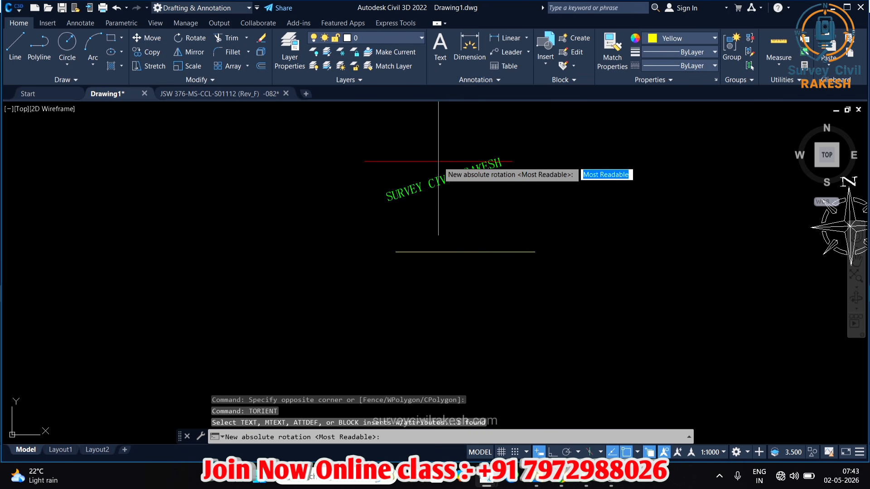
{"action": "scroll", "coordinate": [454, 202], "scroll_direction": "up", "scroll_amount": 2}
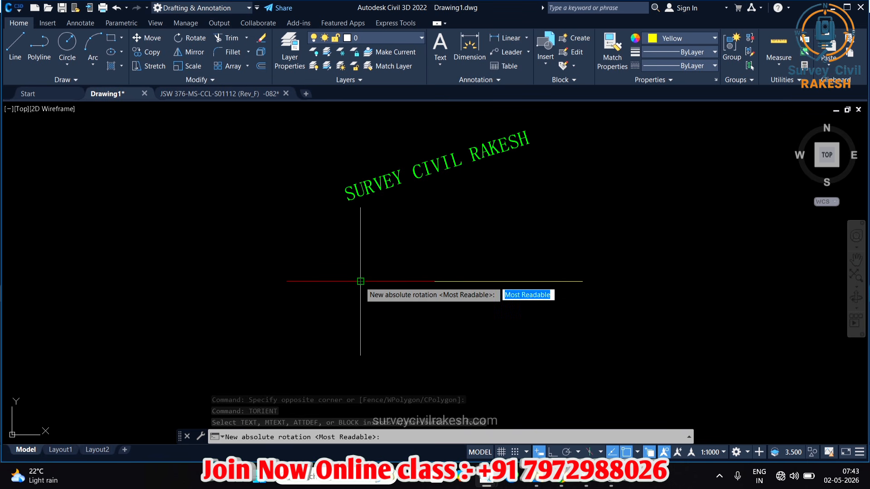
{"action": "left_click", "coordinate": [360, 282]}
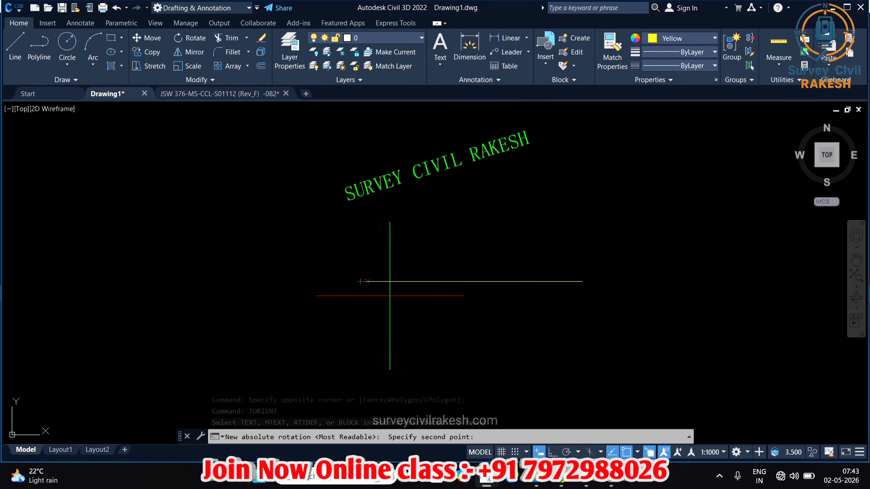
{"action": "left_click", "coordinate": [581, 281]}
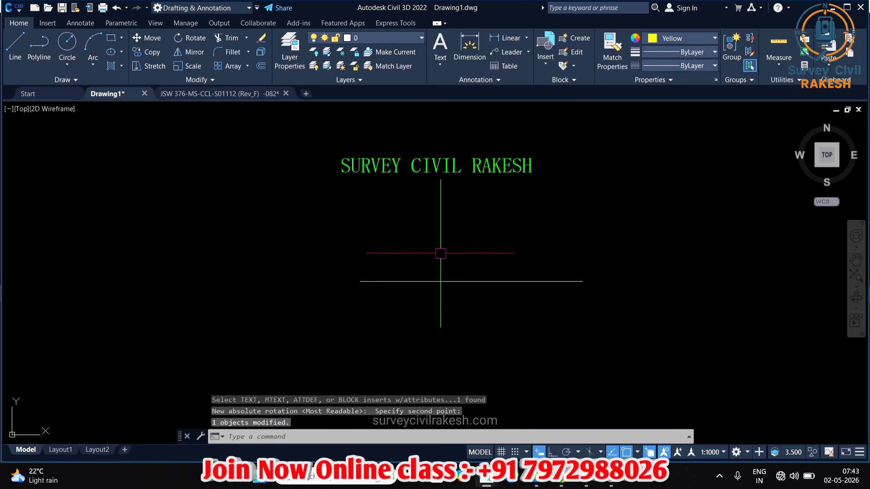
Move the green text from its lower-left corner onto the left endpoint of the horizontal line
{"action": "left_click", "coordinate": [457, 227]}
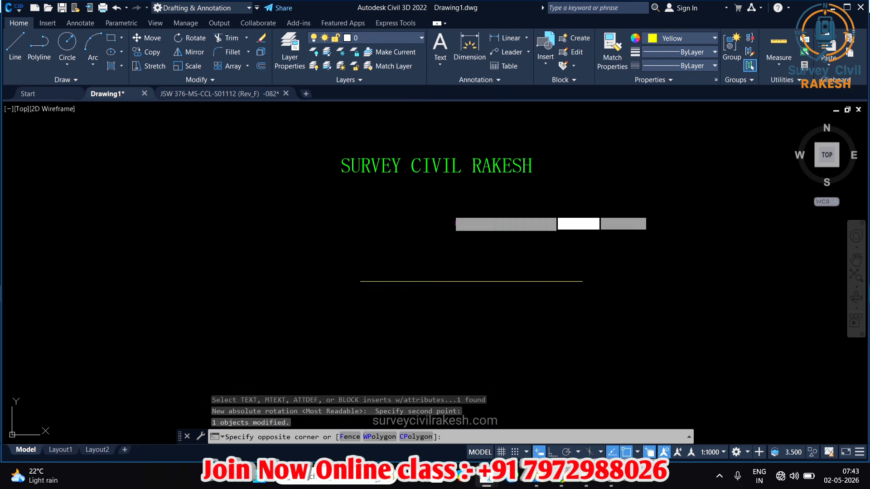
{"action": "left_click", "coordinate": [403, 134]}
{"action": "type", "text": "M"}
{"action": "key", "text": "Return"}
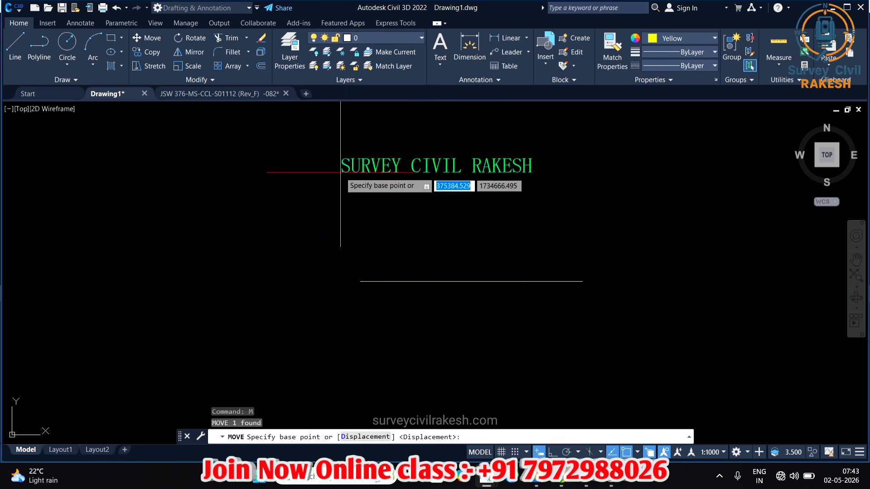
{"action": "left_click", "coordinate": [341, 173]}
{"action": "scroll", "coordinate": [394, 282], "scroll_direction": "up", "scroll_amount": 3}
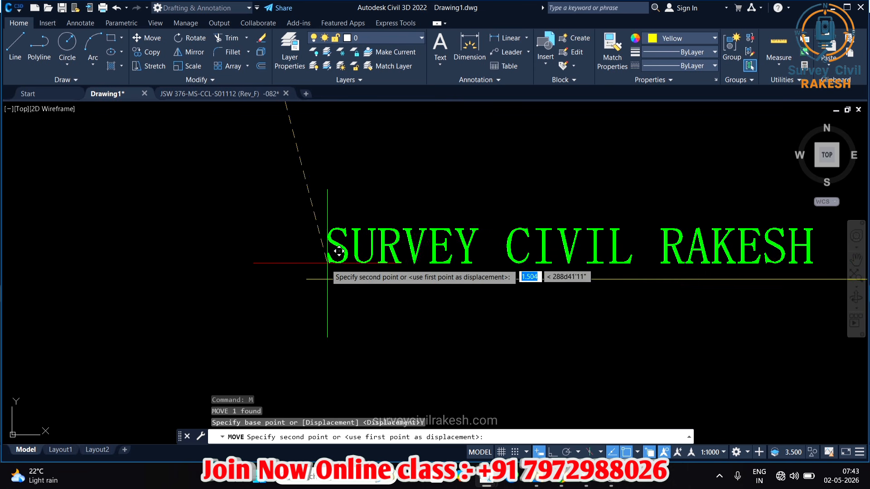
{"action": "left_click", "coordinate": [306, 280]}
{"action": "scroll", "coordinate": [453, 283], "scroll_direction": "up", "scroll_amount": 3}
{"action": "scroll", "coordinate": [330, 232], "scroll_direction": "down", "scroll_amount": 3}
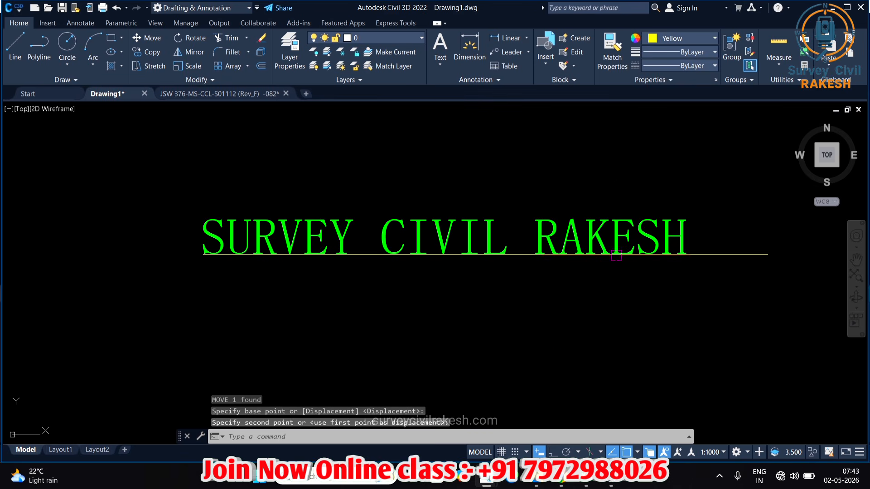
{"action": "scroll", "coordinate": [626, 247], "scroll_direction": "up", "scroll_amount": 6}
{"action": "scroll", "coordinate": [629, 248], "scroll_direction": "down", "scroll_amount": 8}
Copy the green text once to a free spot above the horizontal line
{"action": "left_click", "coordinate": [537, 242]}
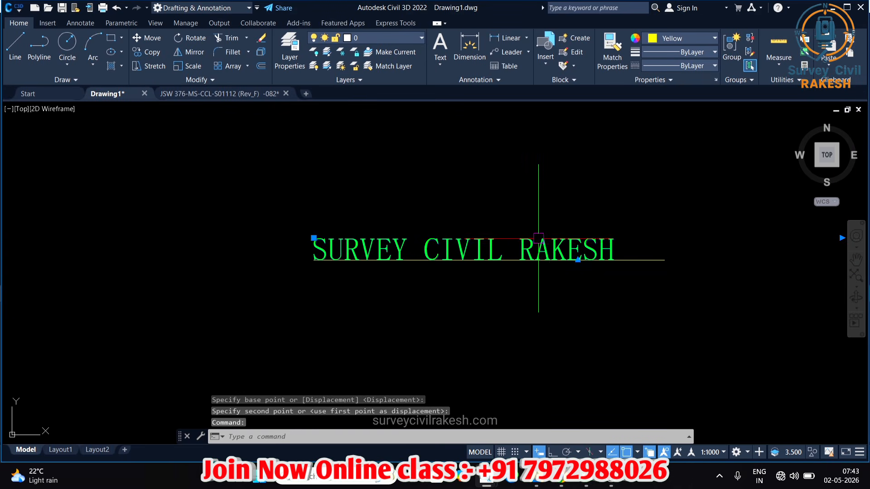
{"action": "type", "text": "co"}
{"action": "key", "text": "Return"}
{"action": "left_click", "coordinate": [539, 239]}
{"action": "scroll", "coordinate": [499, 281], "scroll_direction": "down", "scroll_amount": 2}
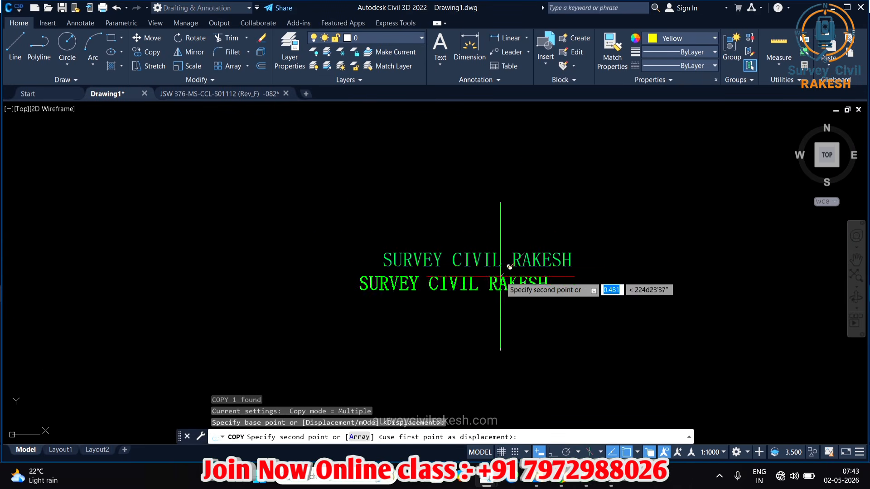
{"action": "left_click", "coordinate": [502, 188]}
{"action": "key", "text": "Escape"}
{"action": "scroll", "coordinate": [532, 286], "scroll_direction": "down", "scroll_amount": 2}
{"action": "scroll", "coordinate": [589, 245], "scroll_direction": "up", "scroll_amount": 4}
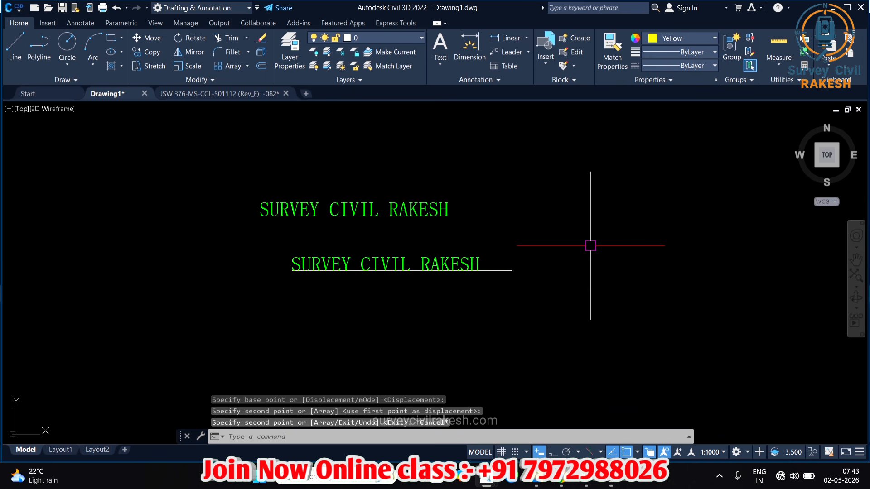
Draw a single-segment polyline slanting up to the right beside the two texts
{"action": "type", "text": "pl"}
{"action": "key", "text": "Return"}
{"action": "left_click", "coordinate": [560, 230]}
{"action": "left_click", "coordinate": [621, 151]}
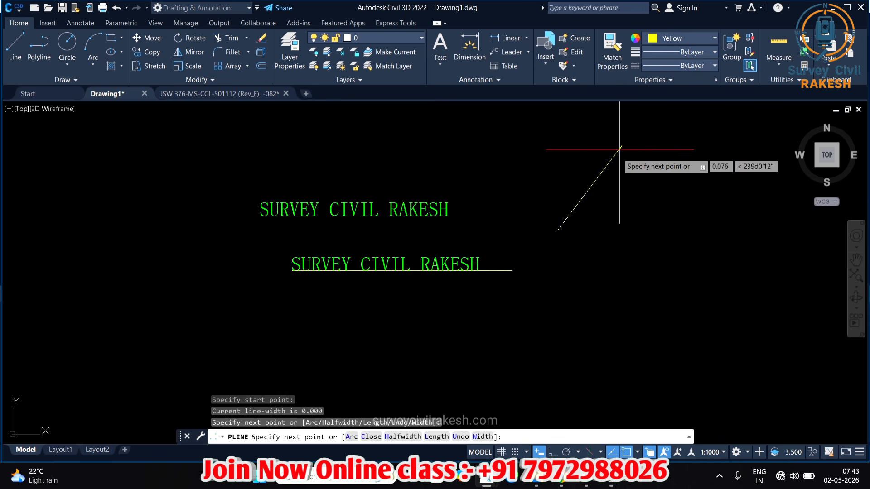
{"action": "key", "text": "Escape"}
{"action": "key", "text": "Escape"}
{"action": "scroll", "coordinate": [508, 268], "scroll_direction": "down", "scroll_amount": 2}
{"action": "scroll", "coordinate": [508, 268], "scroll_direction": "up", "scroll_amount": 2}
Orient the upper text copy parallel to the slanted polyline with TORIENT, using the polyline's lower and upper endpoints as direction
{"action": "left_click", "coordinate": [463, 249]}
{"action": "left_click", "coordinate": [428, 200]}
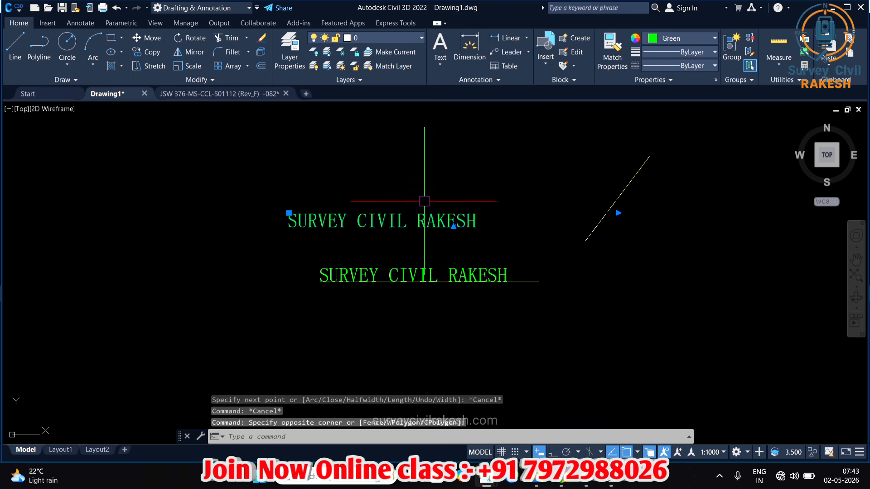
{"action": "key", "text": "Escape"}
{"action": "key", "text": "Escape"}
{"action": "type", "text": "to"}
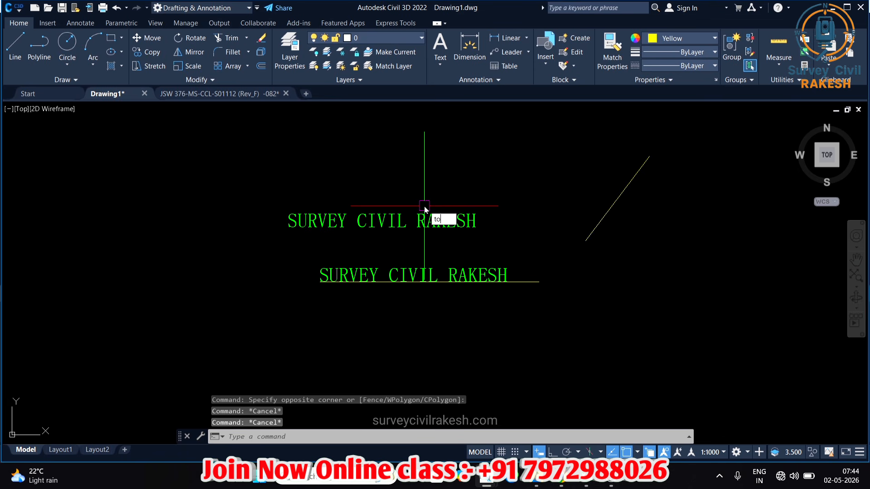
{"action": "type", "text": "r"}
{"action": "key", "text": "Return"}
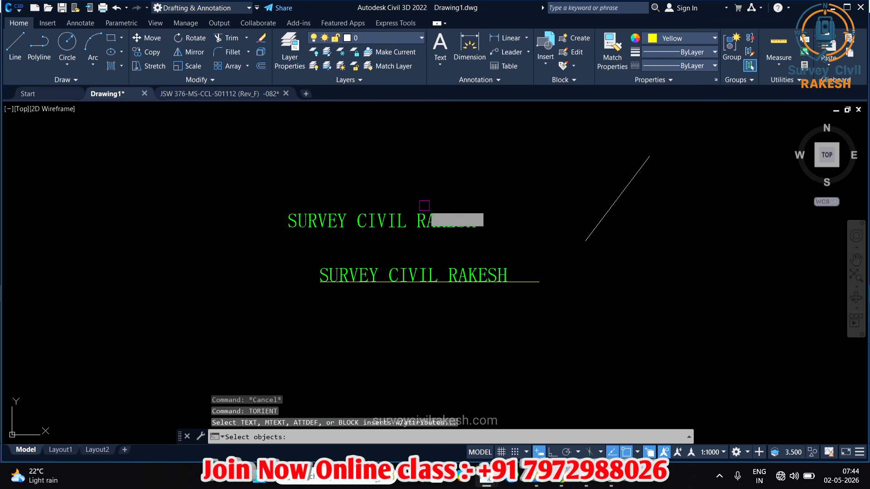
{"action": "left_click", "coordinate": [446, 229]}
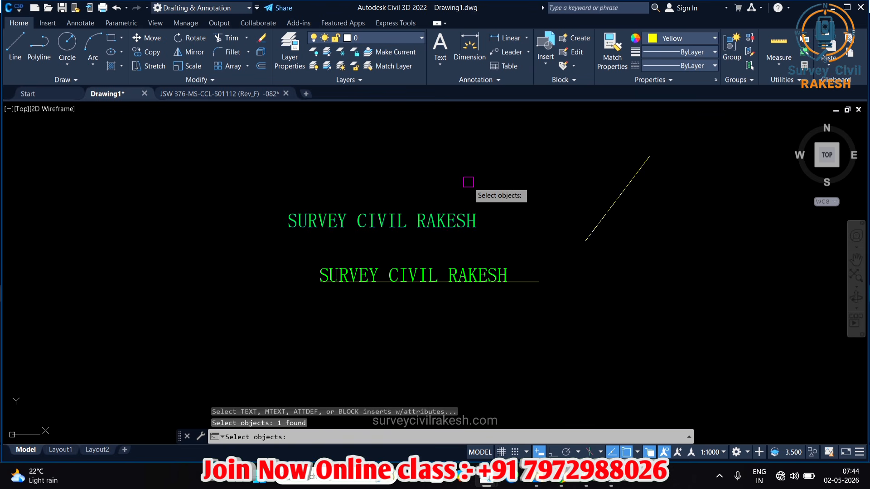
{"action": "key", "text": "Return"}
{"action": "scroll", "coordinate": [442, 228], "scroll_direction": "down", "scroll_amount": 2}
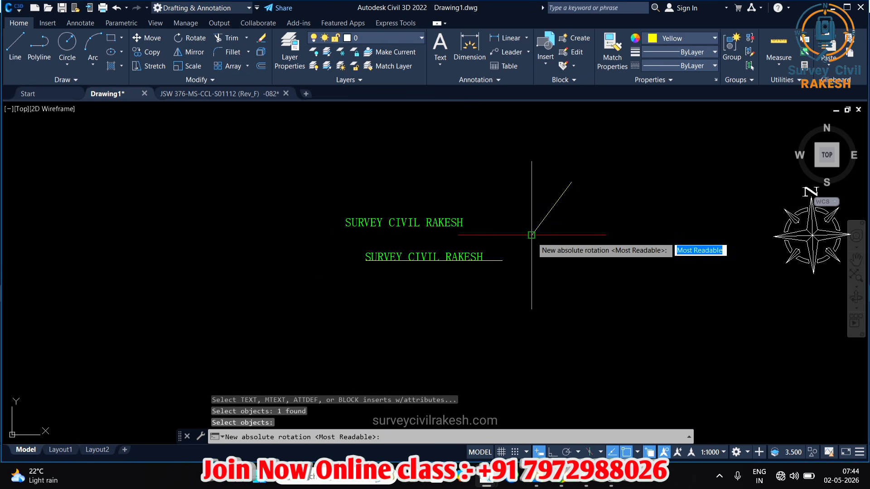
{"action": "left_click", "coordinate": [532, 235]}
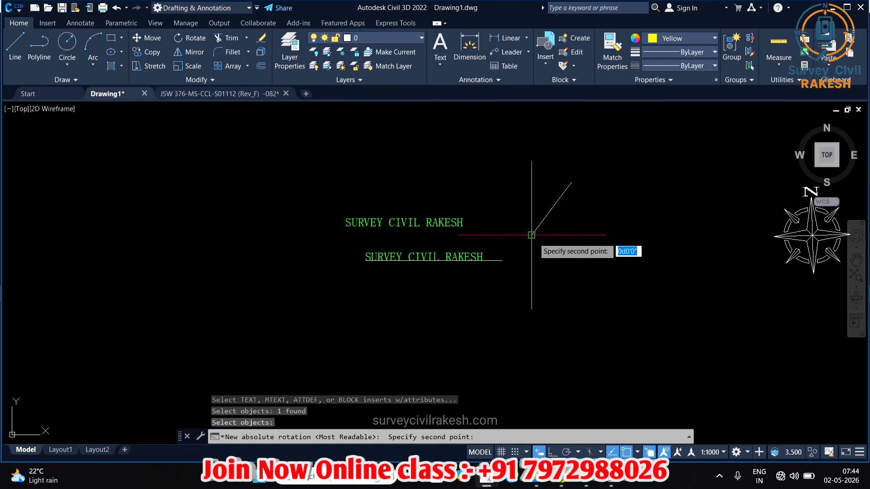
{"action": "left_click", "coordinate": [571, 182]}
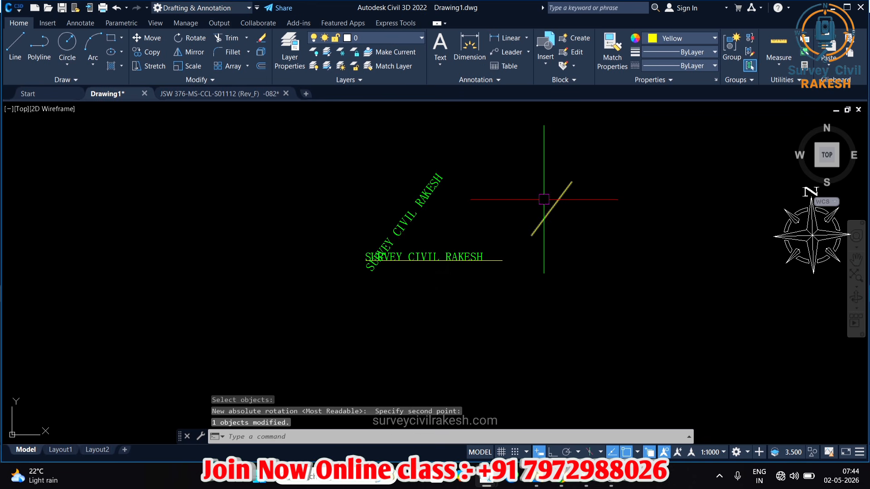
Move the rotated text copy from its lower end to a position alongside the slanted polyline
{"action": "left_click", "coordinate": [442, 198]}
{"action": "left_click", "coordinate": [363, 263]}
{"action": "type", "text": "M"}
{"action": "key", "text": "Return"}
{"action": "left_click", "coordinate": [367, 267]}
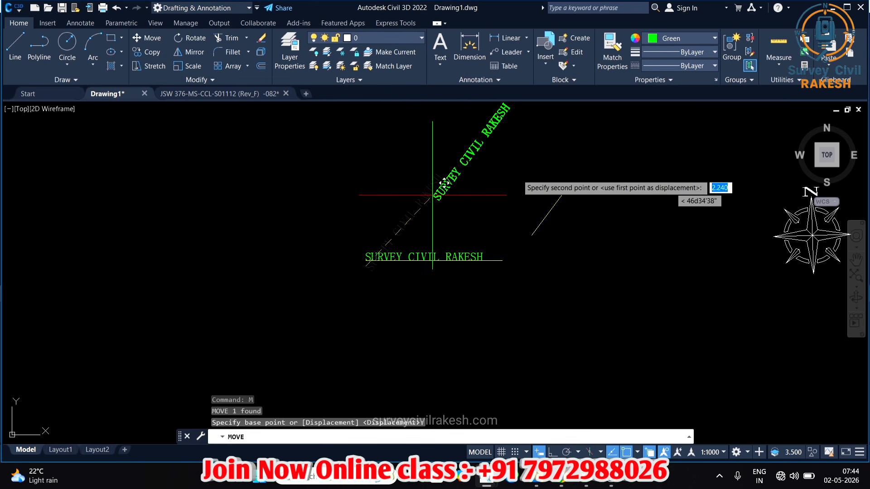
{"action": "left_click", "coordinate": [503, 225]}
Delete the slanted polyline and the rotated text copy beside it
{"action": "left_click", "coordinate": [541, 222]}
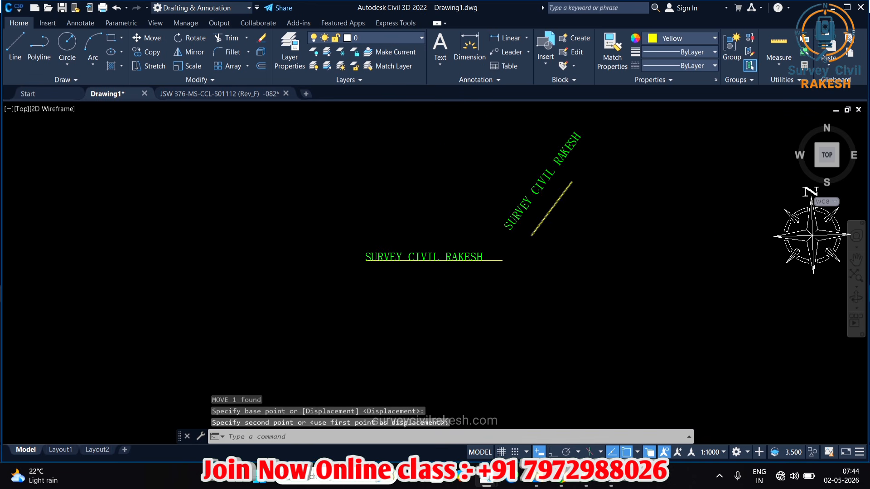
{"action": "scroll", "coordinate": [541, 222], "scroll_direction": "up", "scroll_amount": 2}
{"action": "key", "text": "Delete"}
{"action": "left_click", "coordinate": [639, 293]}
{"action": "left_click", "coordinate": [471, 136]}
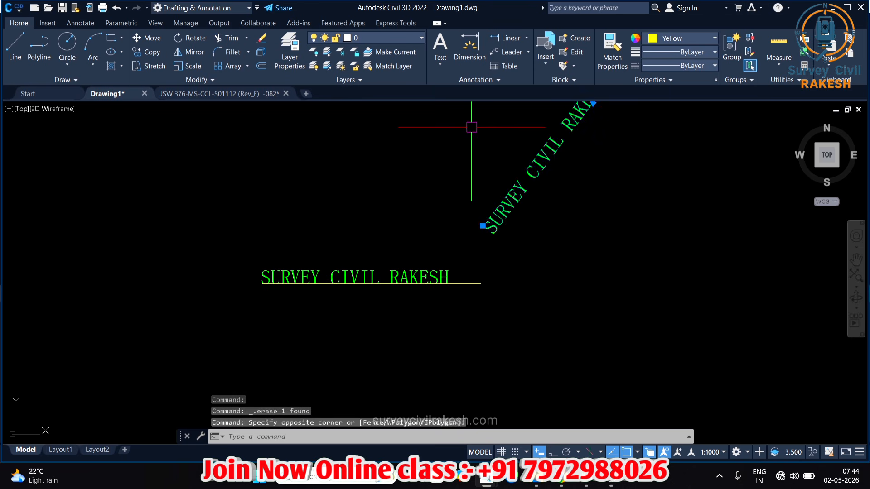
{"action": "key", "text": "Delete"}
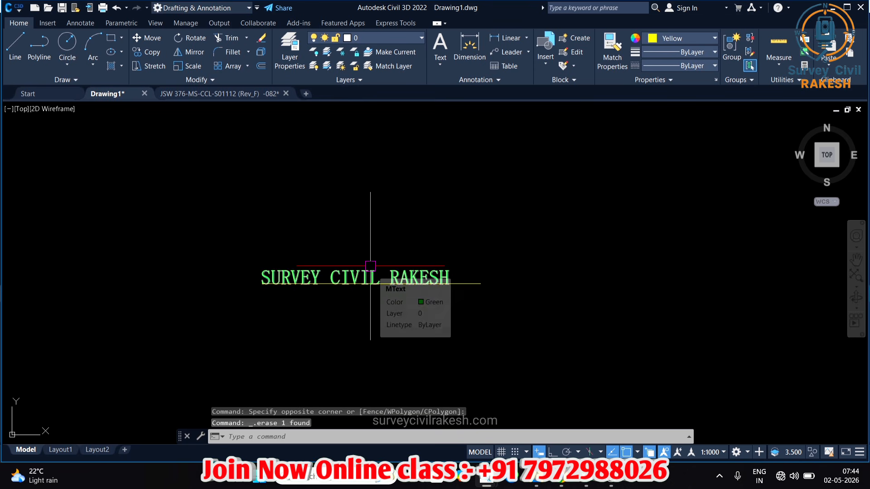
Place six point objects around the horizontal green text with the Multiple Points command
{"action": "scroll", "coordinate": [444, 266], "scroll_direction": "down", "scroll_amount": 3}
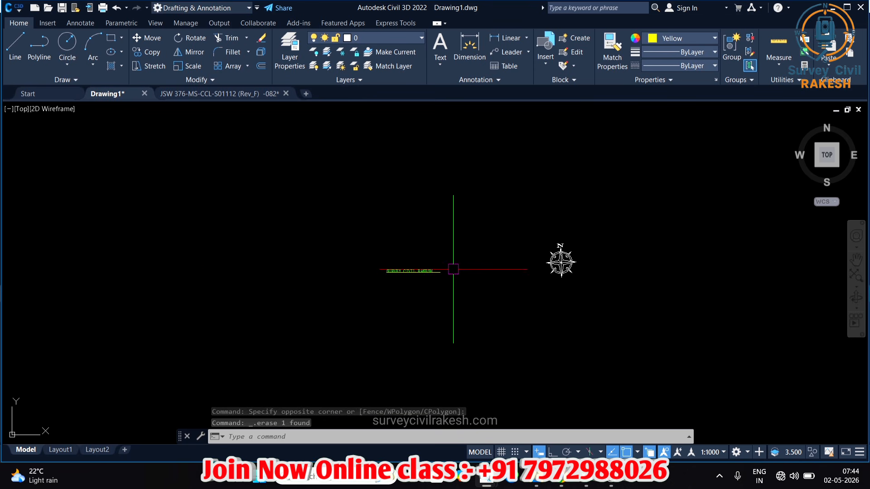
{"action": "scroll", "coordinate": [393, 264], "scroll_direction": "up", "scroll_amount": 2}
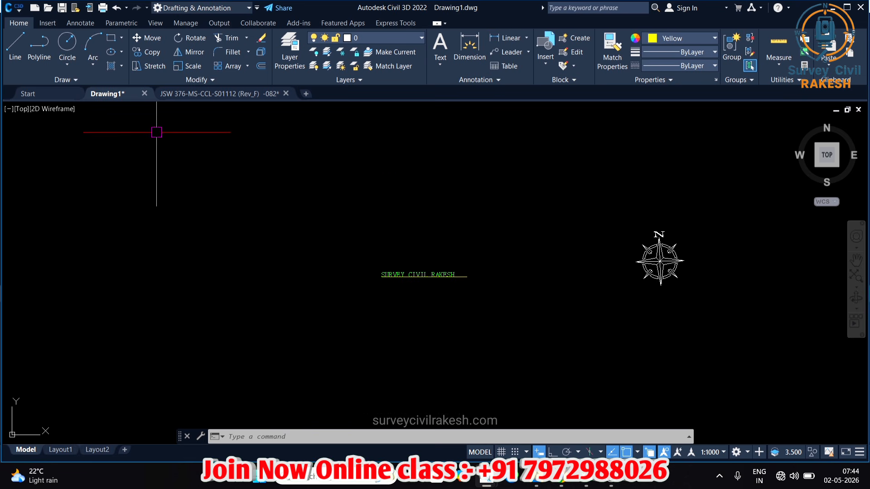
{"action": "left_click", "coordinate": [80, 81]}
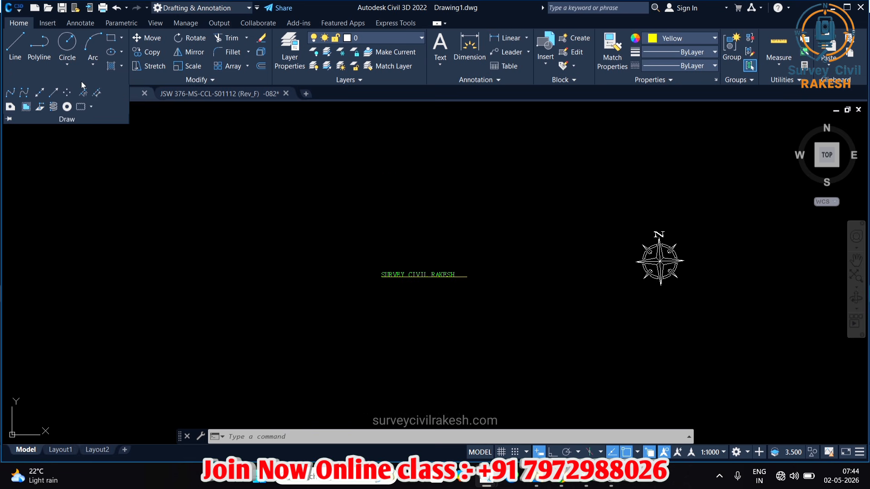
{"action": "left_click", "coordinate": [214, 189]}
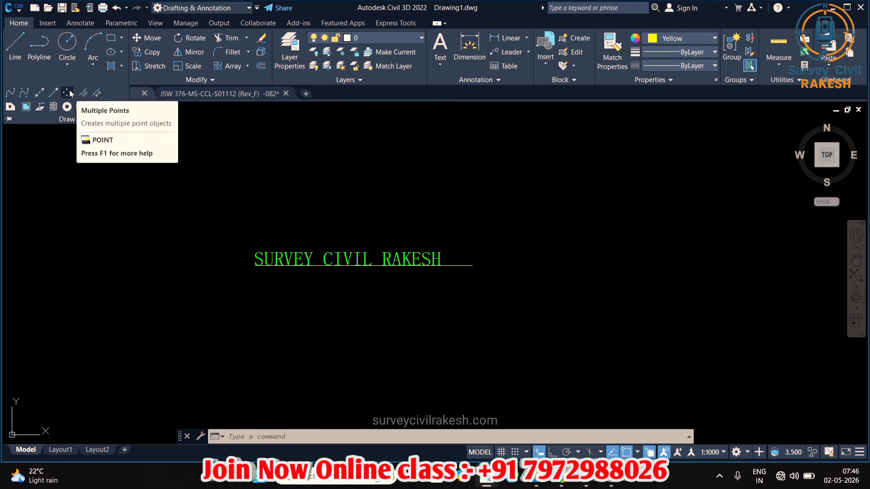
{"action": "left_click", "coordinate": [70, 93]}
{"action": "left_click", "coordinate": [314, 159]}
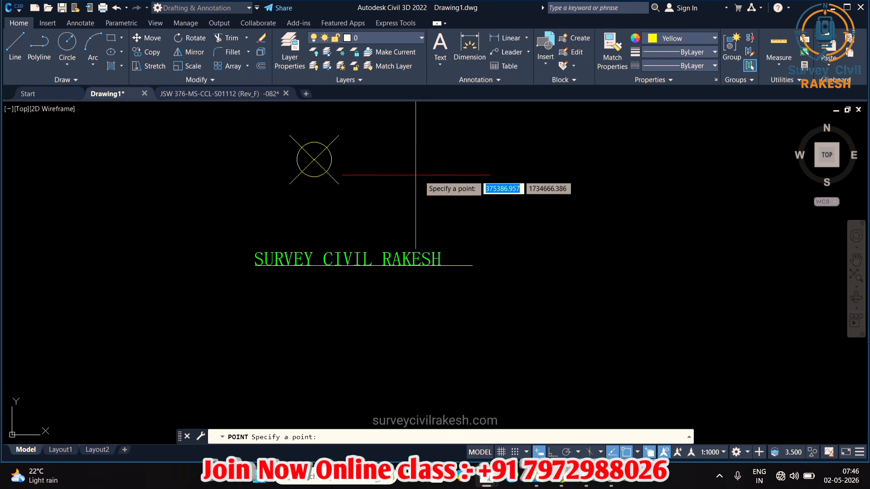
{"action": "left_click", "coordinate": [492, 180]}
{"action": "left_click", "coordinate": [557, 313]}
{"action": "left_click", "coordinate": [389, 395]}
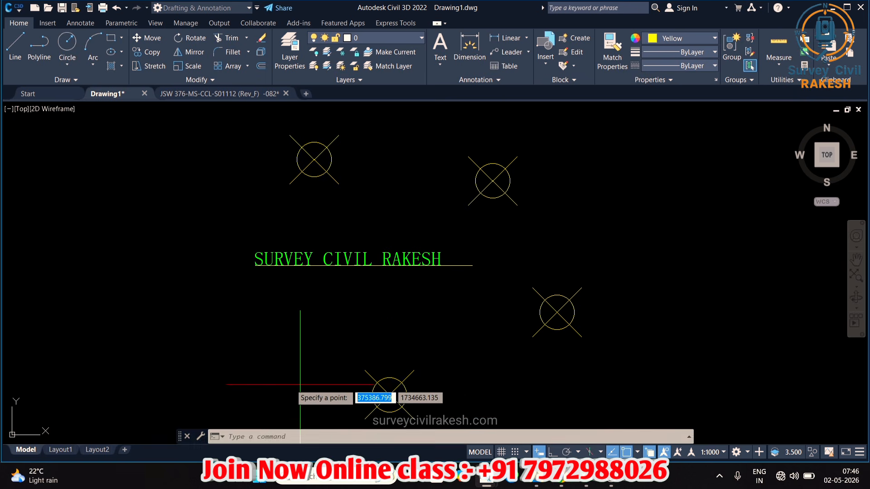
{"action": "left_click", "coordinate": [207, 357]}
{"action": "left_click", "coordinate": [224, 220]}
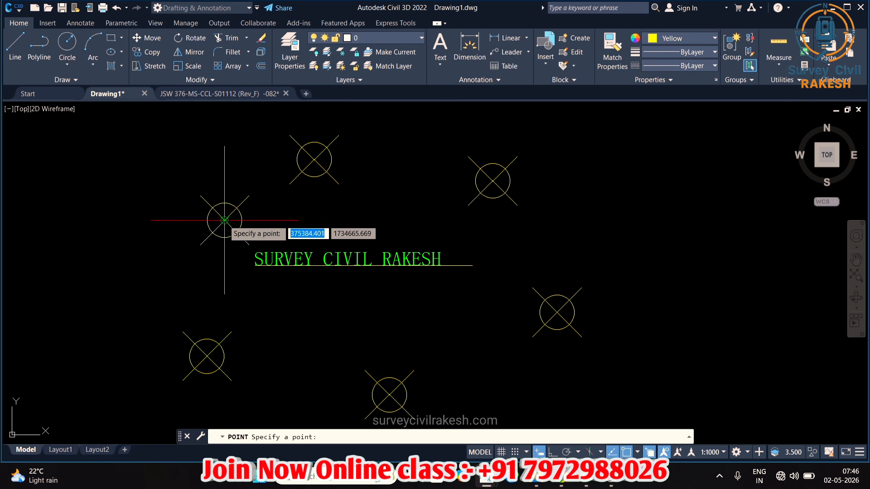
{"action": "key", "text": "Escape"}
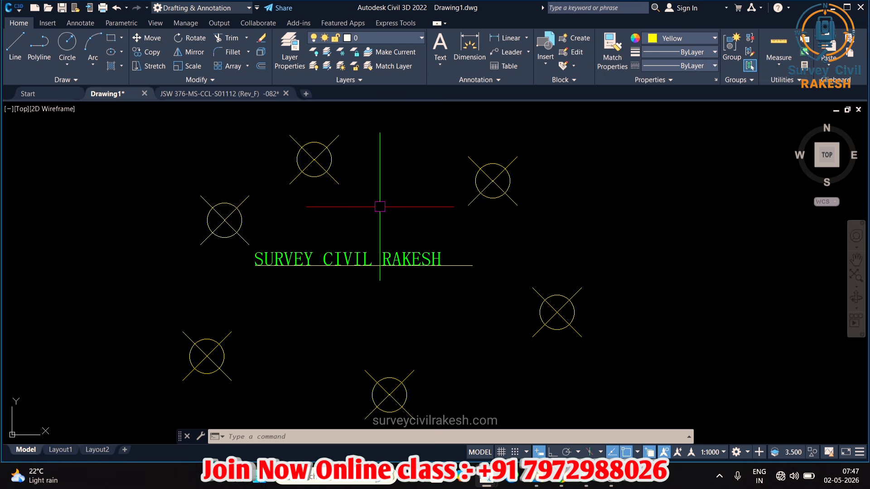
{"action": "scroll", "coordinate": [380, 207], "scroll_direction": "up", "scroll_amount": 2}
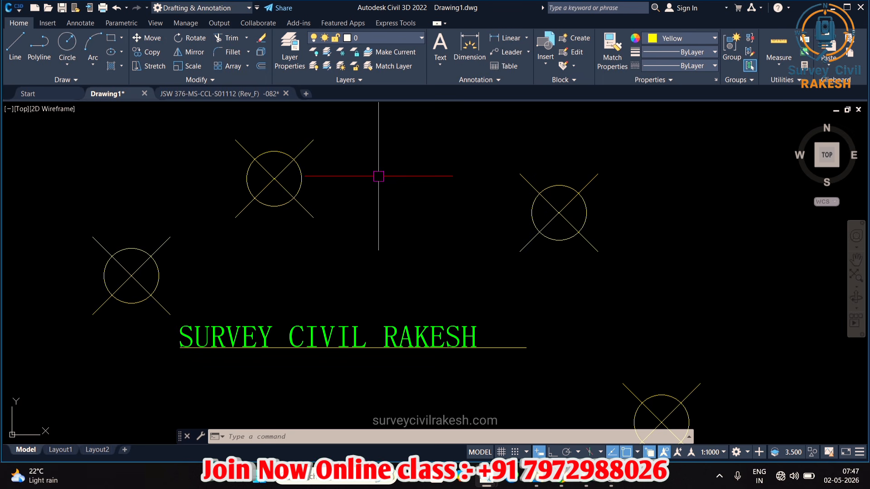
{"action": "type", "text": "PT"}
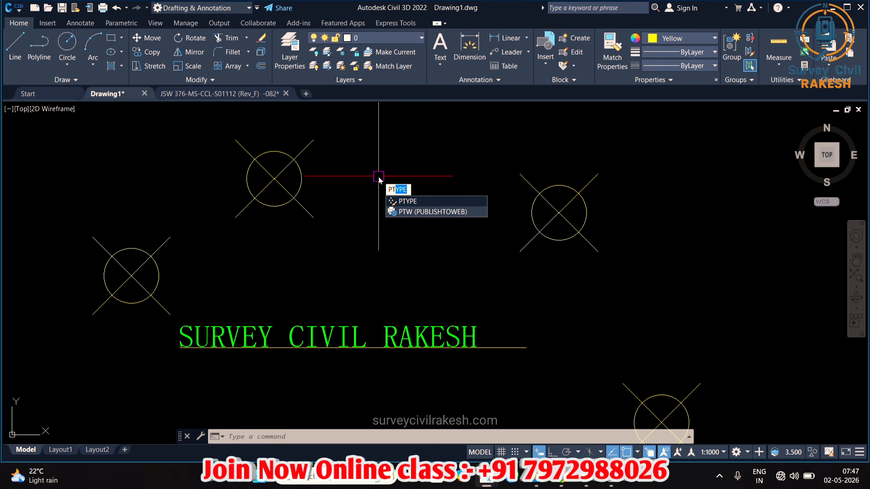
{"action": "key", "text": "Escape"}
{"action": "key", "text": "Escape"}
{"action": "key", "text": "Escape"}
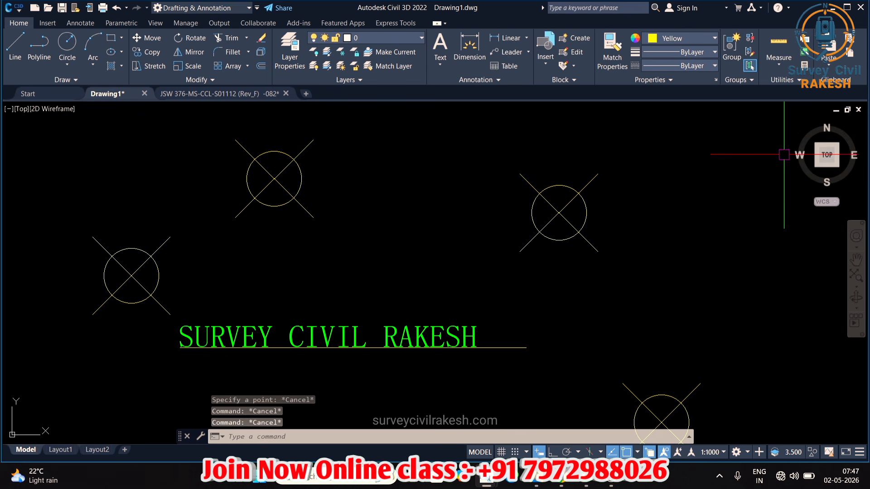
Set the point style to the circle-in-square with X symbol at a size of 0.300 in absolute units
{"action": "left_click", "coordinate": [786, 83]}
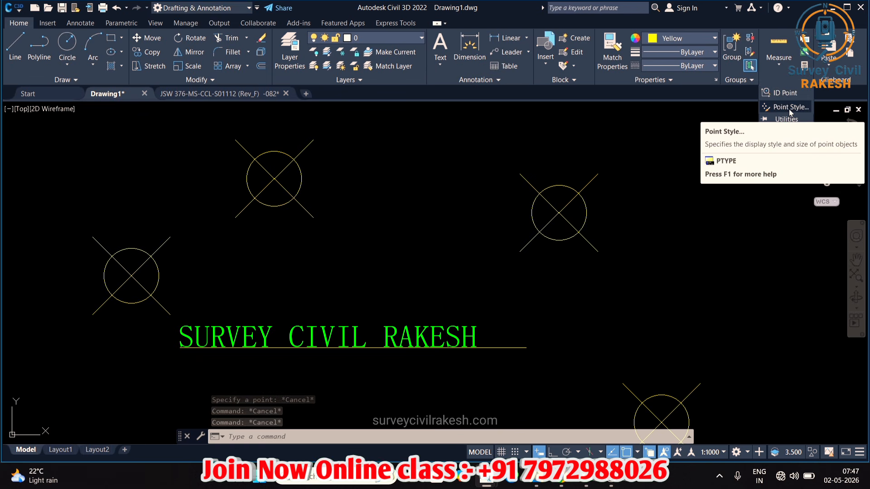
{"action": "left_click", "coordinate": [790, 108]}
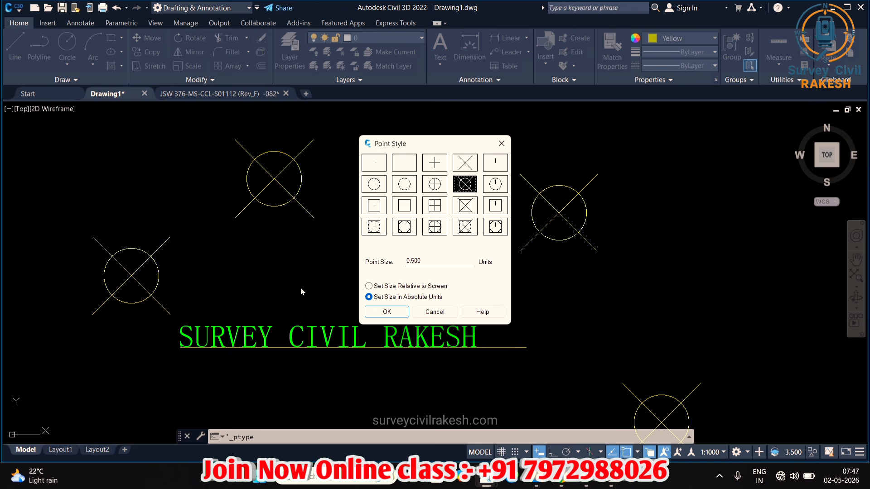
{"action": "left_click", "coordinate": [471, 228]}
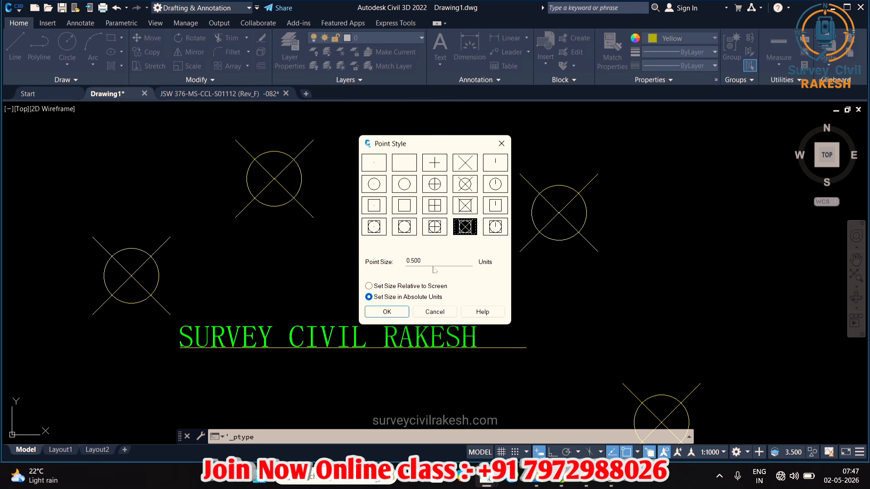
{"action": "key", "text": "Tab"}
{"action": "type", "text": "."}
{"action": "left_click", "coordinate": [436, 286]}
{"action": "left_click", "coordinate": [397, 297]}
{"action": "left_click", "coordinate": [386, 312]}
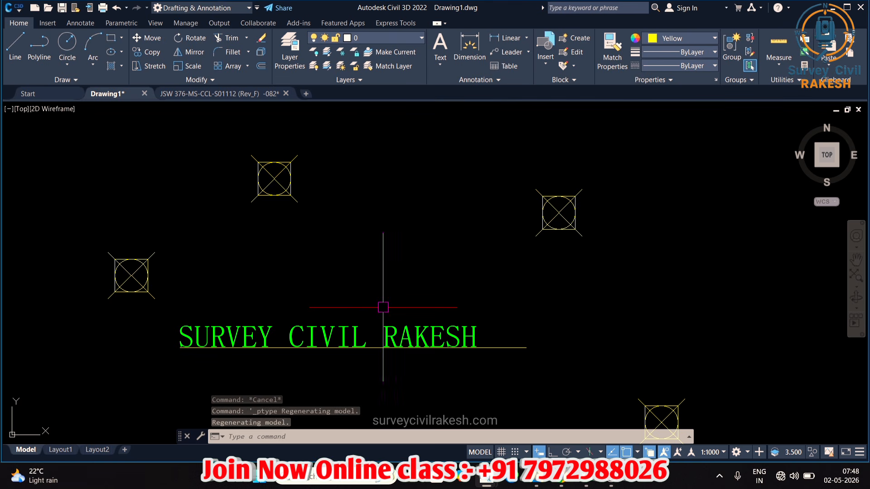
Place two more point objects above the green text with the POINT command
{"action": "scroll", "coordinate": [411, 256], "scroll_direction": "down", "scroll_amount": 4}
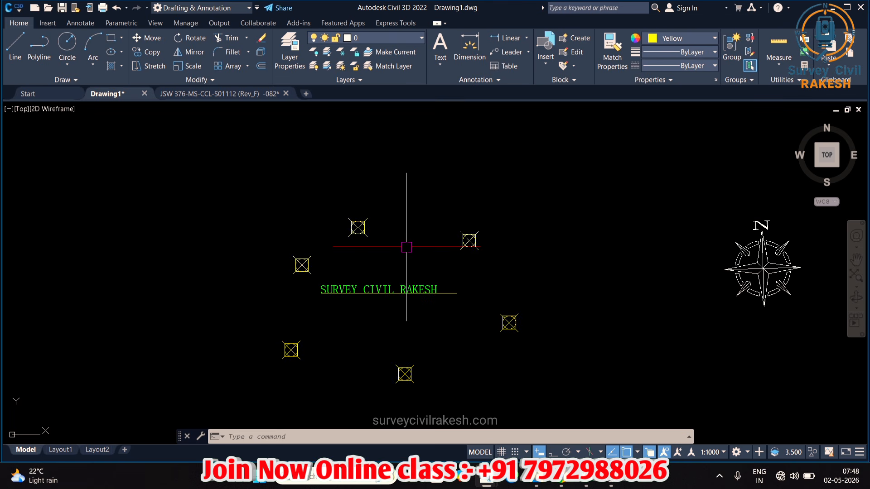
{"action": "type", "text": "point"}
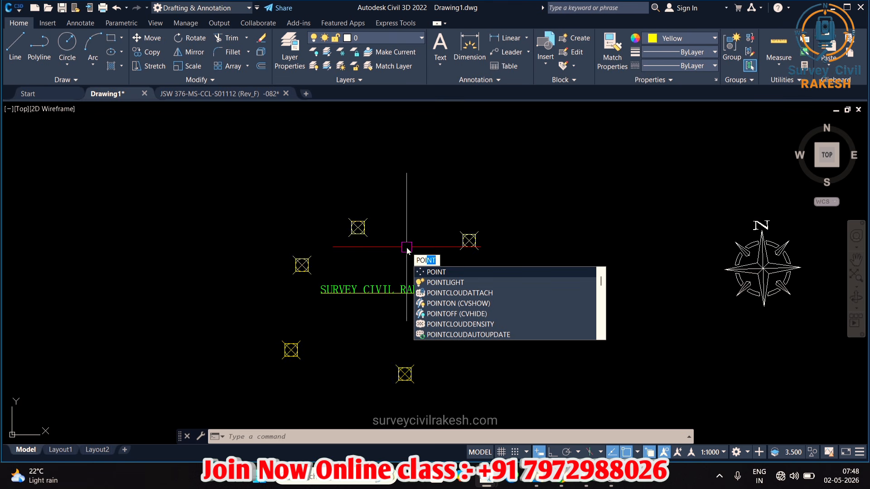
{"action": "key", "text": "Return"}
{"action": "left_click", "coordinate": [407, 221]}
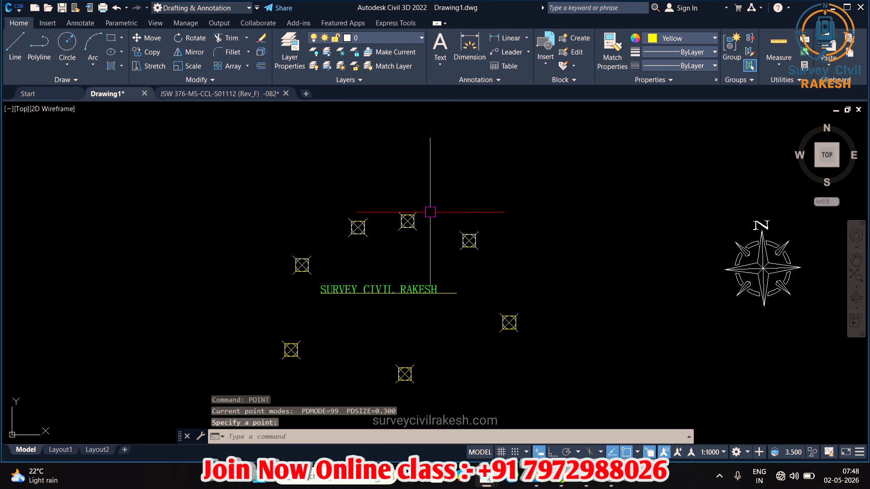
{"action": "left_click", "coordinate": [450, 202]}
{"action": "key", "text": "Escape"}
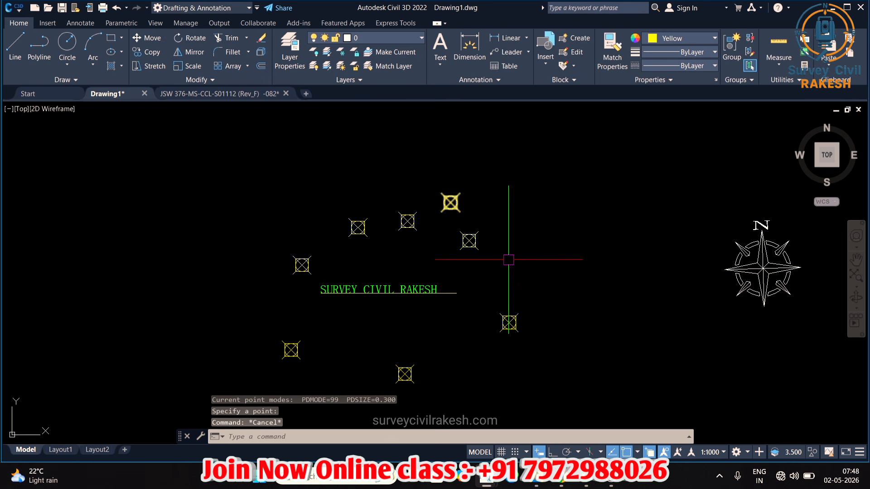
Switch to the Excel workbook 20MM440 - Copy and widen the empty column F beside the coordinate data
{"action": "left_click", "coordinate": [587, 480]}
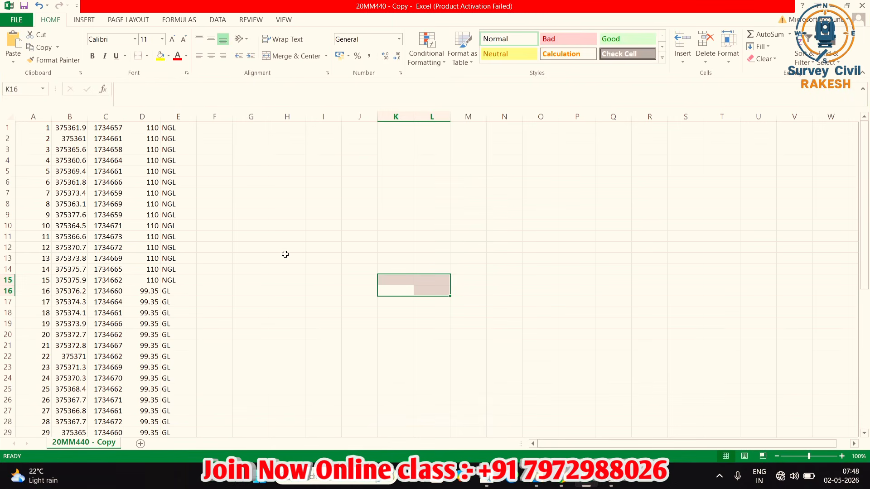
{"action": "left_click", "coordinate": [257, 231]}
{"action": "left_click", "coordinate": [83, 152]}
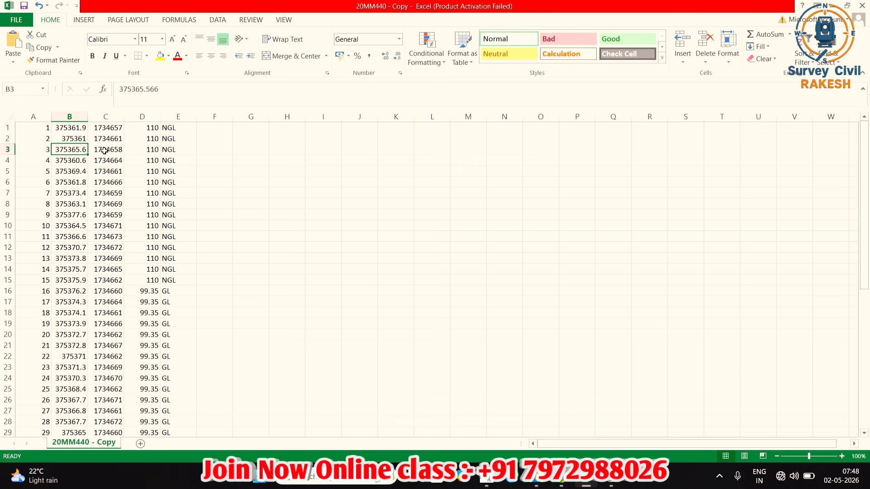
{"action": "left_click", "coordinate": [104, 151]}
{"action": "left_click", "coordinate": [152, 160]}
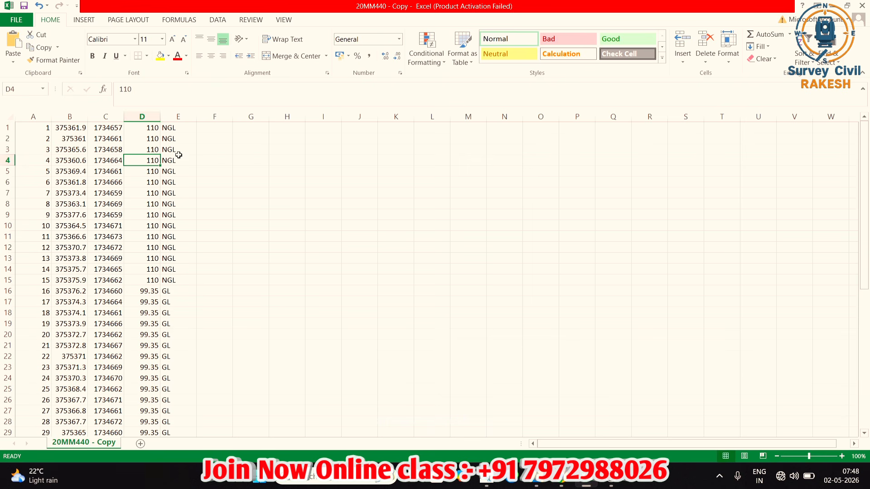
{"action": "left_click", "coordinate": [208, 136]}
{"action": "left_click", "coordinate": [229, 128]}
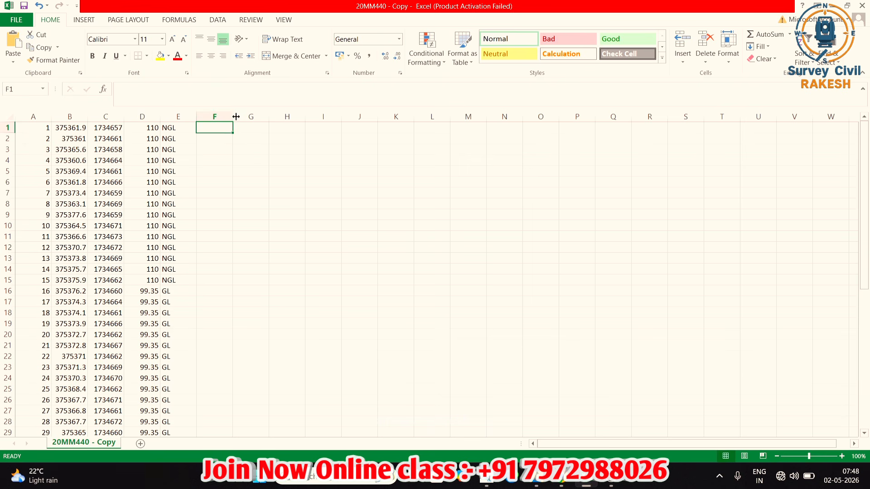
{"action": "left_click_drag", "start_coordinate": [233, 117], "coordinate": [288, 118]}
{"action": "left_click", "coordinate": [250, 134]}
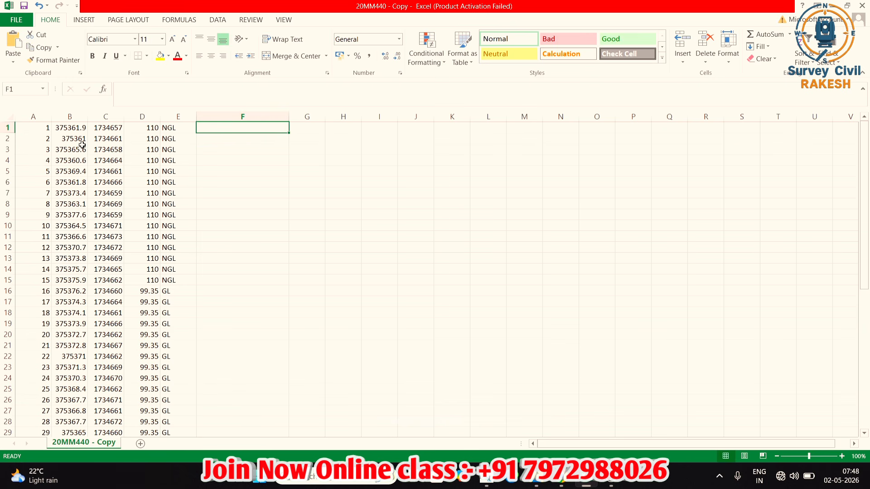
{"action": "left_click", "coordinate": [67, 129]}
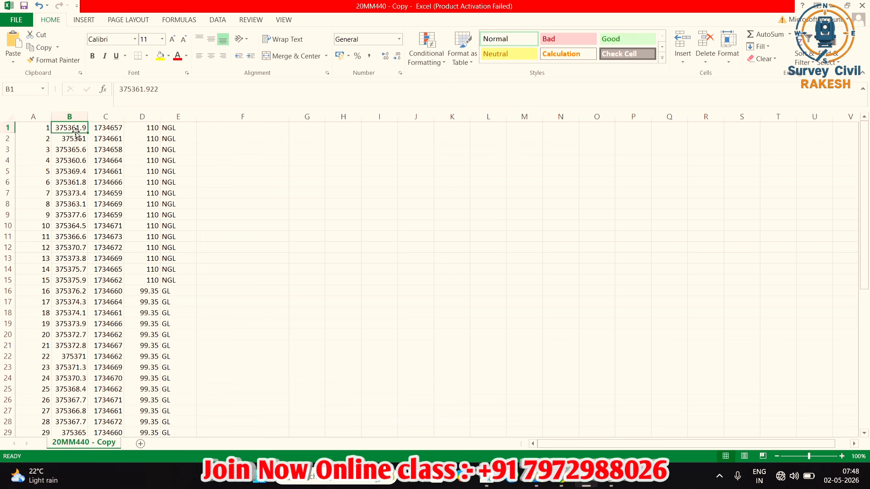
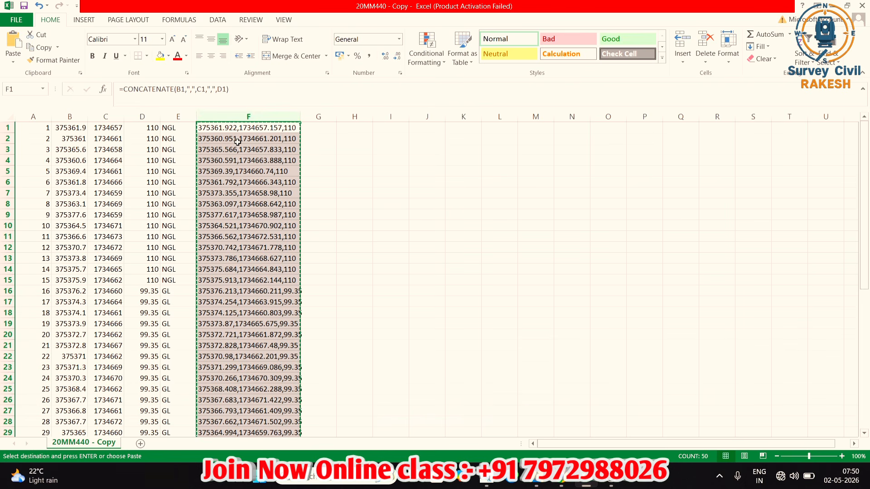
Copy the concatenated coordinate strings in column F and switch to Drawing1.dwg in Civil 3D
{"action": "right_click", "coordinate": [237, 142]}
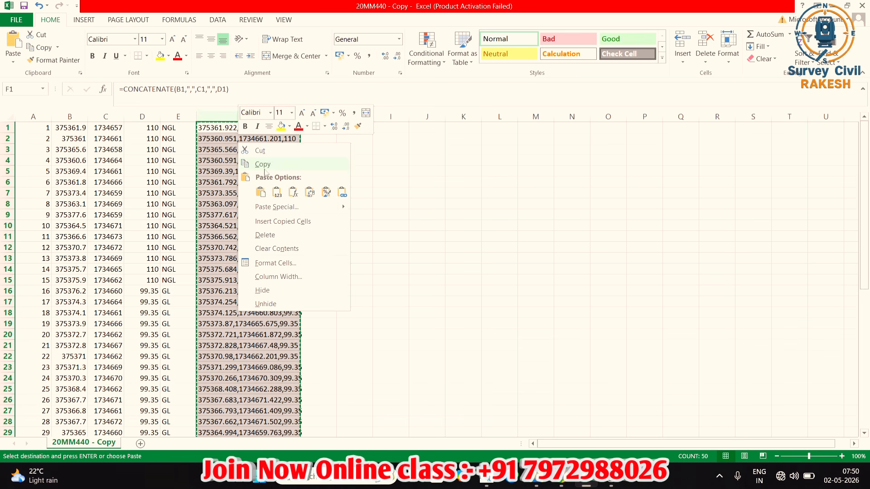
{"action": "left_click", "coordinate": [263, 166]}
{"action": "mouse_move", "coordinate": [479, 455]}
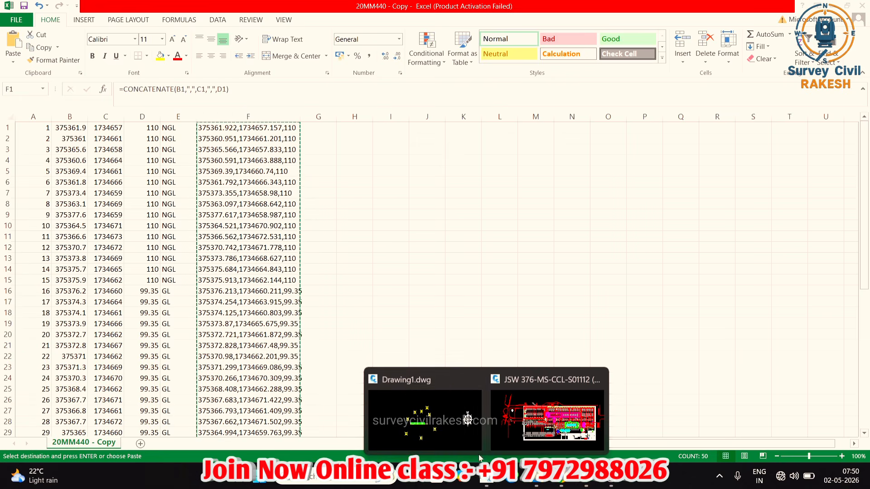
{"action": "left_click", "coordinate": [426, 394]}
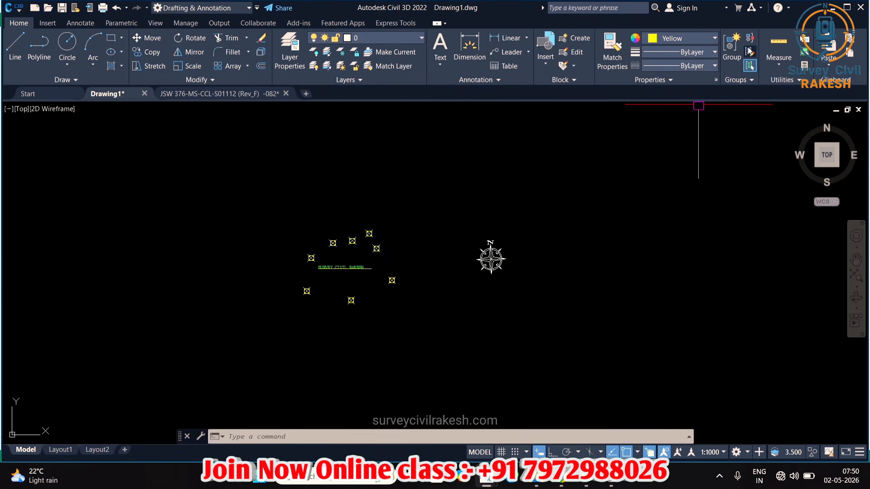
Set the current object color to Magenta
{"action": "left_click", "coordinate": [691, 37]}
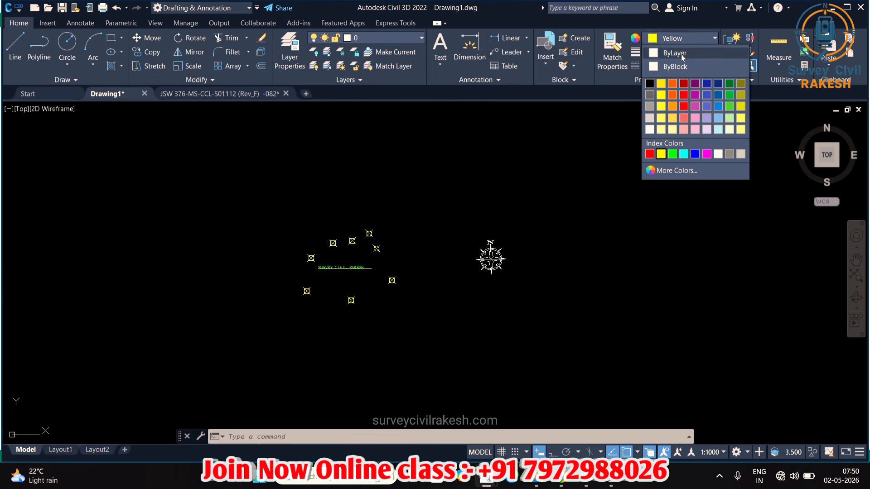
{"action": "left_click", "coordinate": [707, 154]}
{"action": "scroll", "coordinate": [160, 272], "scroll_direction": "up", "scroll_amount": 4}
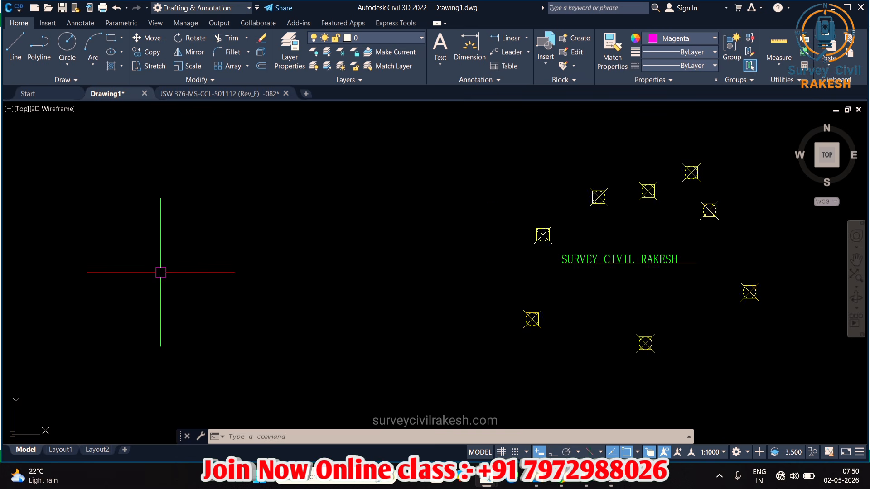
{"action": "scroll", "coordinate": [350, 258], "scroll_direction": "down", "scroll_amount": 6}
{"action": "scroll", "coordinate": [267, 260], "scroll_direction": "up", "scroll_amount": 2}
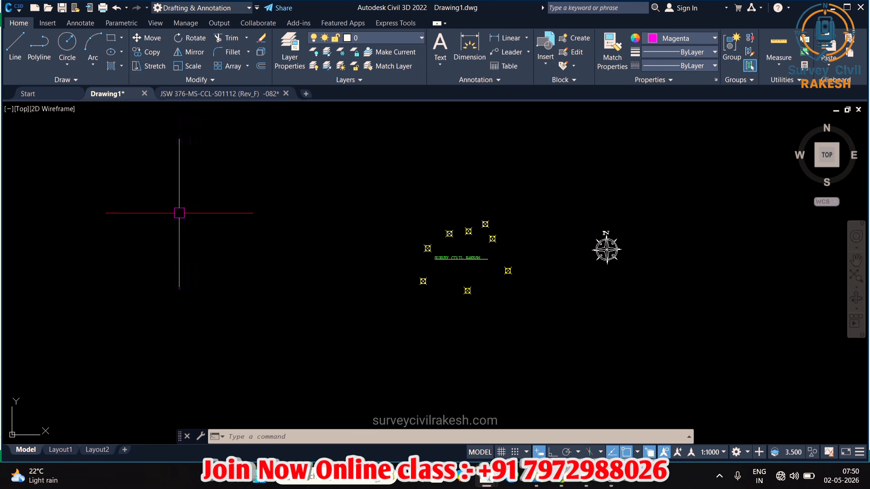
Plot the survey points by pasting the copied Excel coordinates into the Multiple Points command
{"action": "left_click", "coordinate": [72, 82]}
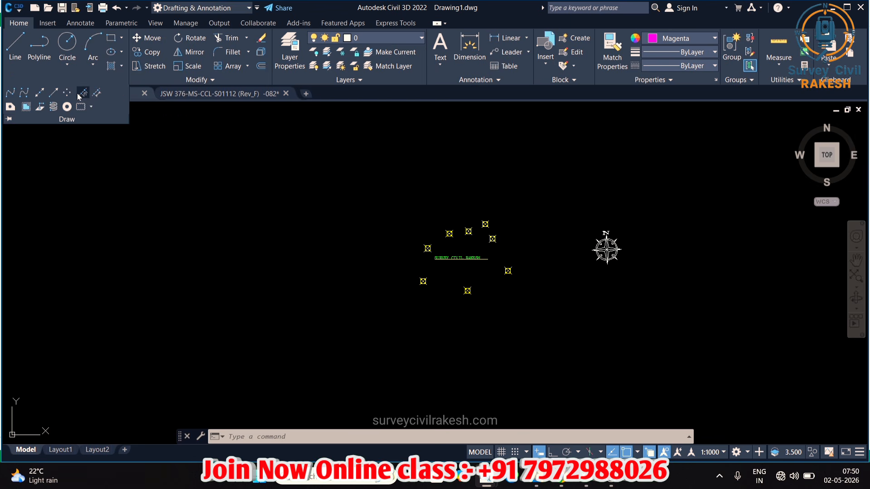
{"action": "left_click", "coordinate": [70, 94]}
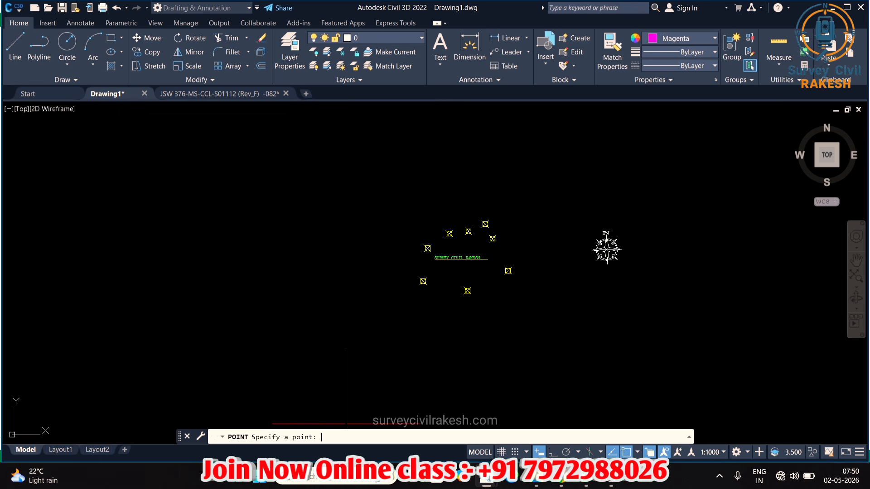
{"action": "right_click", "coordinate": [358, 436]}
{"action": "left_click", "coordinate": [388, 383]}
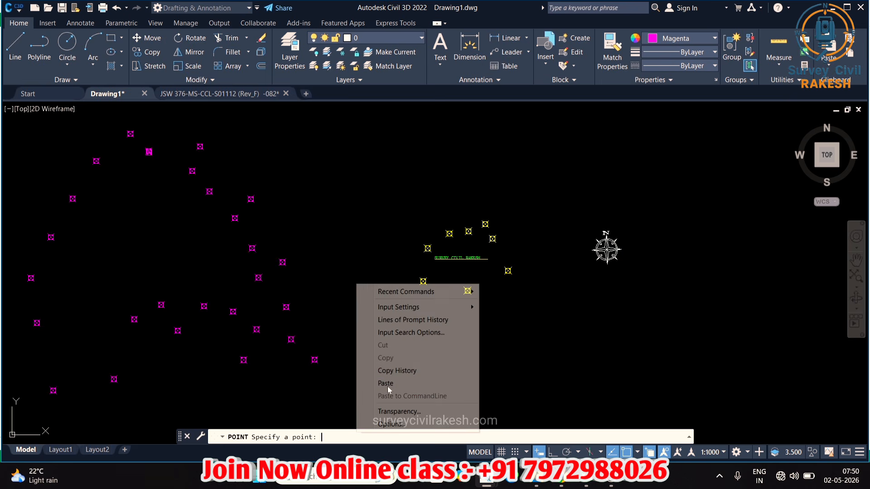
{"action": "scroll", "coordinate": [327, 311], "scroll_direction": "down", "scroll_amount": 2}
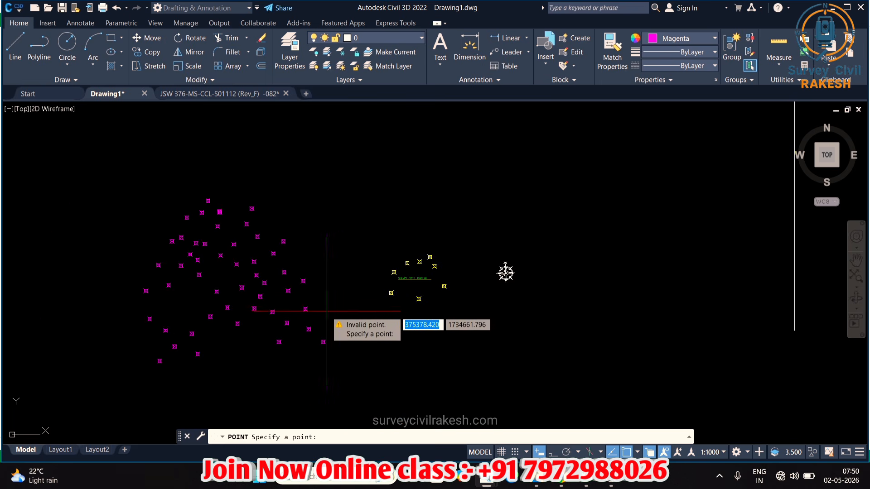
{"action": "key", "text": "Escape"}
Zoom to the drawing extents and examine the plotted magenta points close up
{"action": "scroll", "coordinate": [311, 310], "scroll_direction": "up", "scroll_amount": 4}
{"action": "scroll", "coordinate": [295, 311], "scroll_direction": "down", "scroll_amount": 4}
{"action": "scroll", "coordinate": [295, 307], "scroll_direction": "up", "scroll_amount": 1}
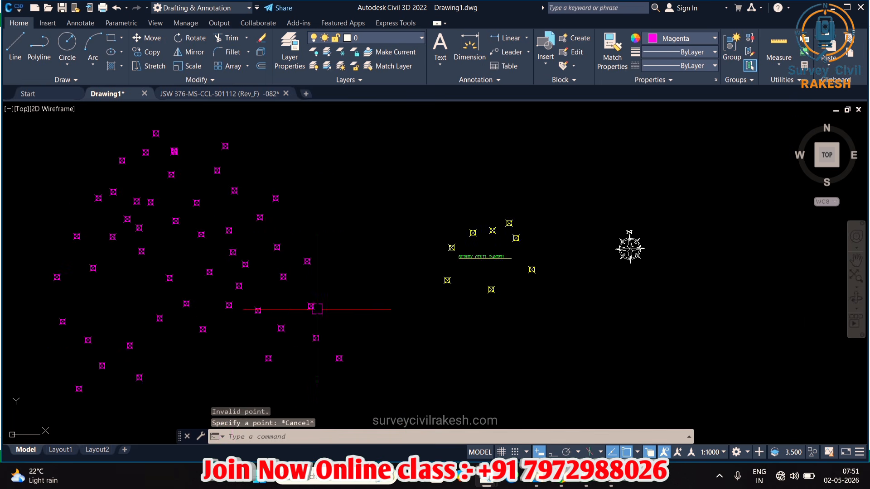
{"action": "scroll", "coordinate": [317, 309], "scroll_direction": "down", "scroll_amount": 5}
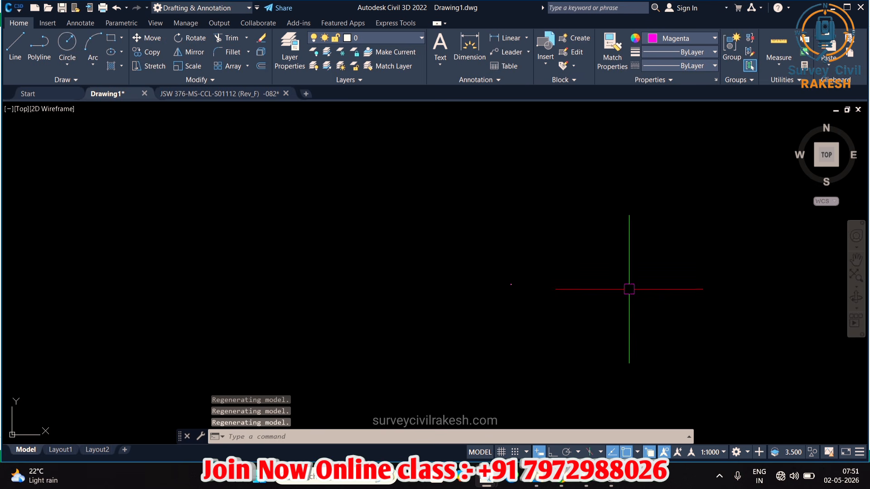
{"action": "type", "text": "z"}
{"action": "key", "text": "Return"}
{"action": "type", "text": "e"}
{"action": "key", "text": "Return"}
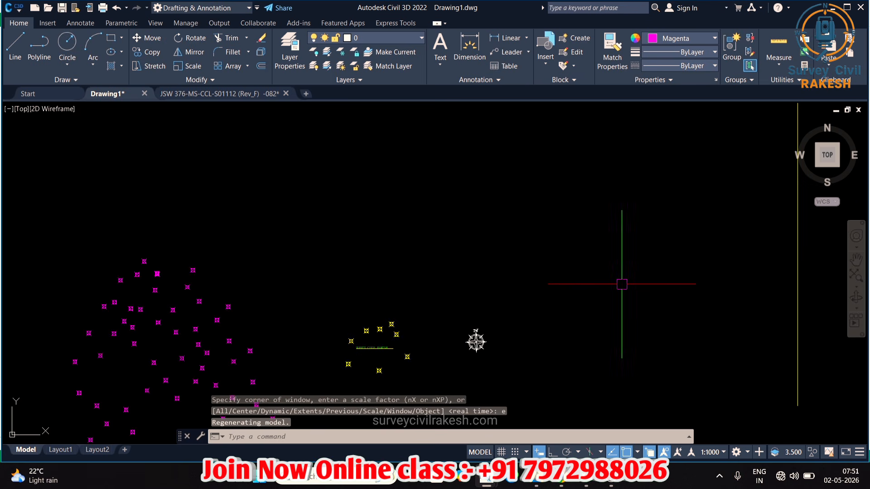
{"action": "scroll", "coordinate": [522, 284], "scroll_direction": "down", "scroll_amount": 2}
{"action": "scroll", "coordinate": [414, 305], "scroll_direction": "up", "scroll_amount": 8}
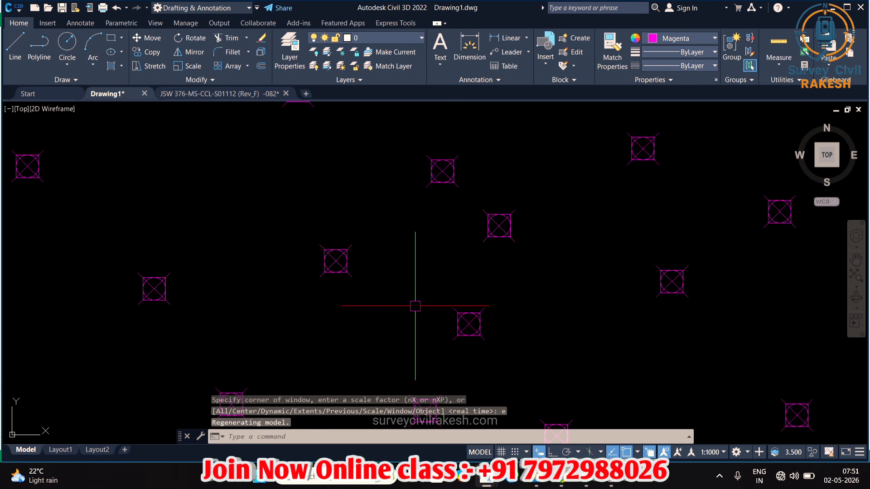
{"action": "scroll", "coordinate": [420, 299], "scroll_direction": "down", "scroll_amount": 5}
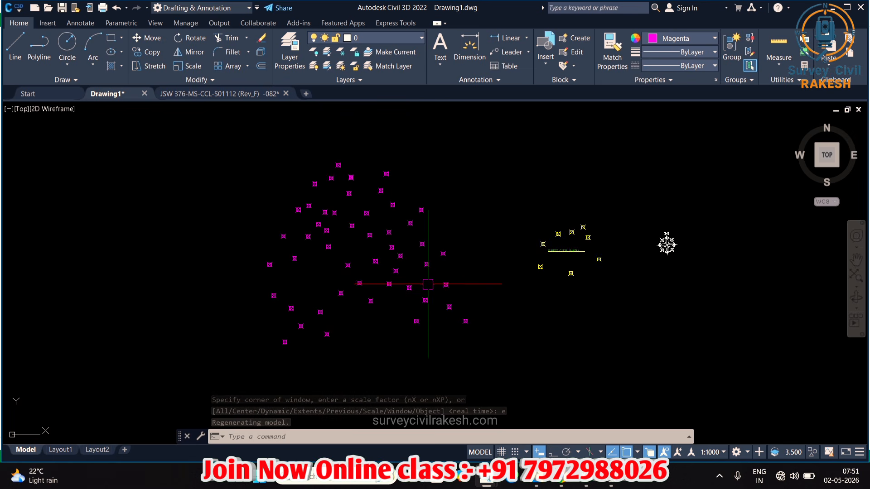
Query the coordinates of one magenta point inside the cluster by picking its center with ID
{"action": "scroll", "coordinate": [422, 281], "scroll_direction": "up", "scroll_amount": 5}
{"action": "scroll", "coordinate": [377, 309], "scroll_direction": "up", "scroll_amount": 7}
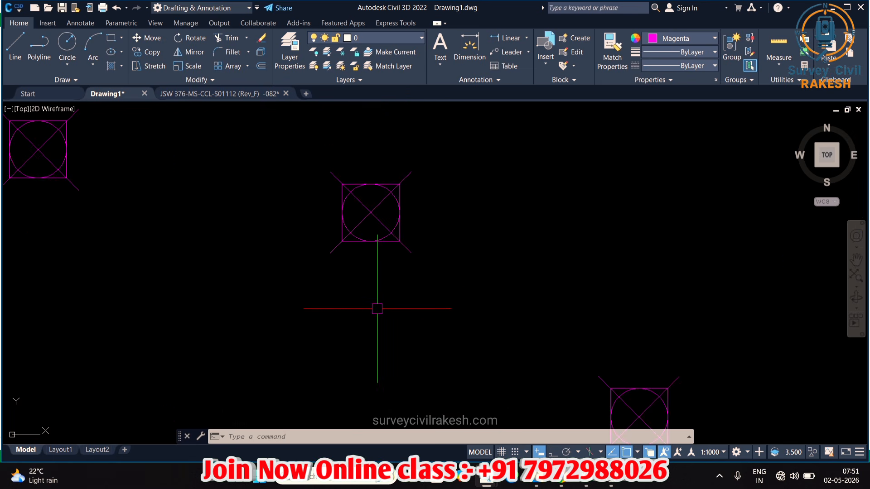
{"action": "type", "text": "id"}
{"action": "key", "text": "Return"}
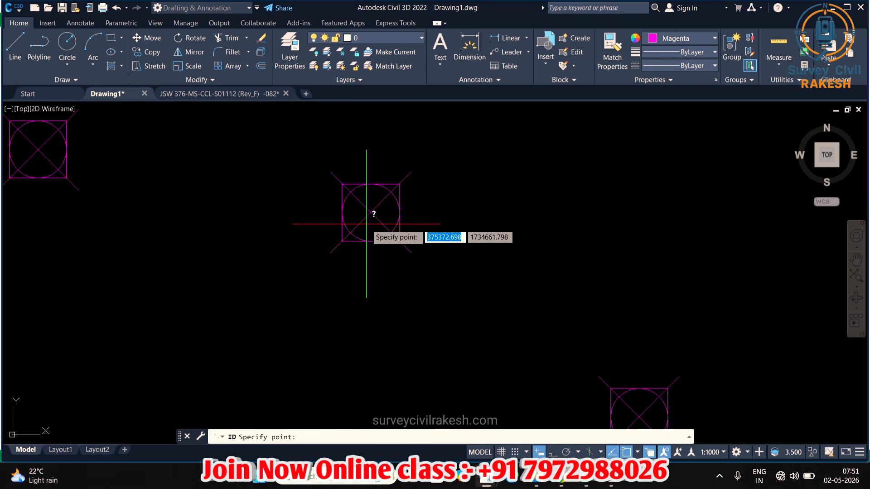
{"action": "left_click", "coordinate": [372, 214]}
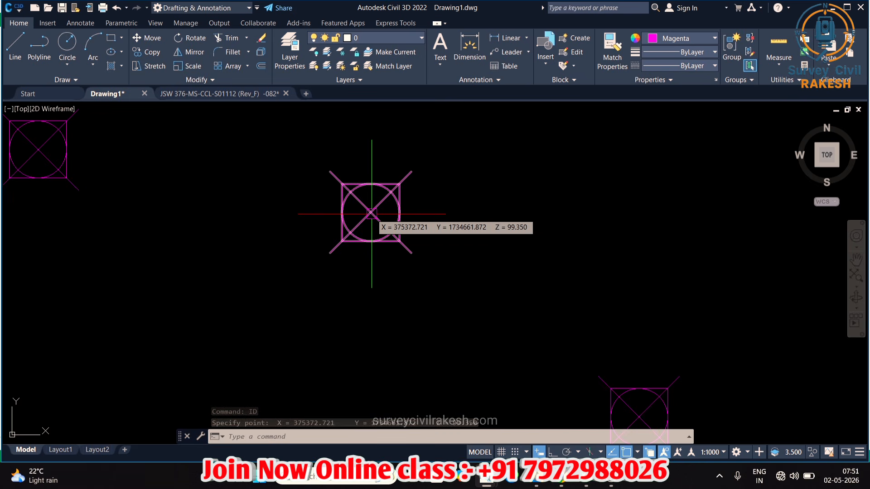
Query the coordinates of the outermost magenta point on the cluster's lower-right edge with ID
{"action": "scroll", "coordinate": [433, 268], "scroll_direction": "down", "scroll_amount": 5}
{"action": "type", "text": "Id"}
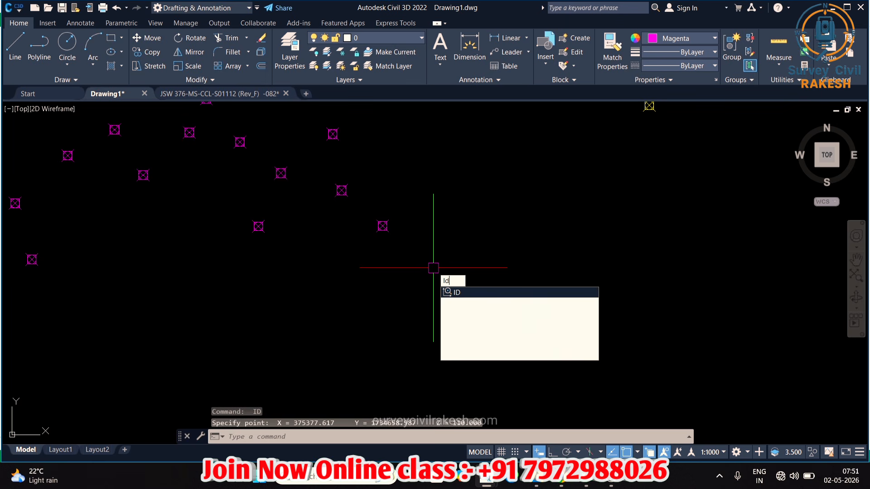
{"action": "key", "text": "Return"}
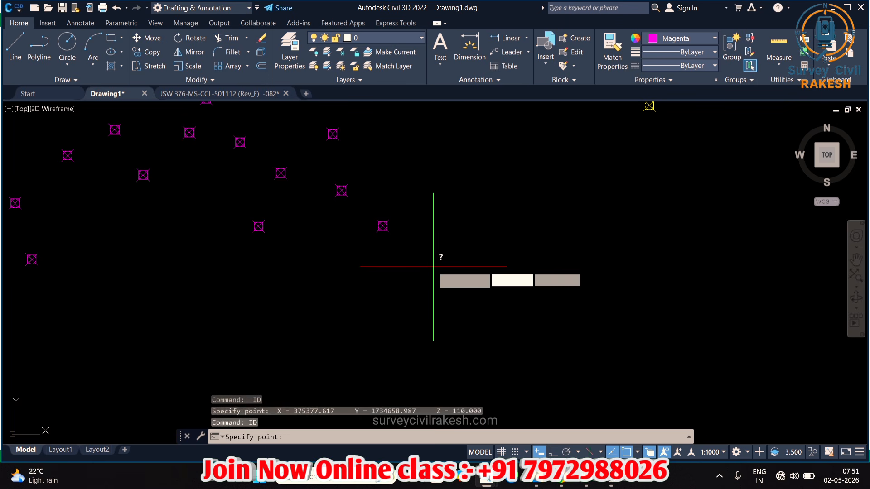
{"action": "left_click", "coordinate": [383, 226]}
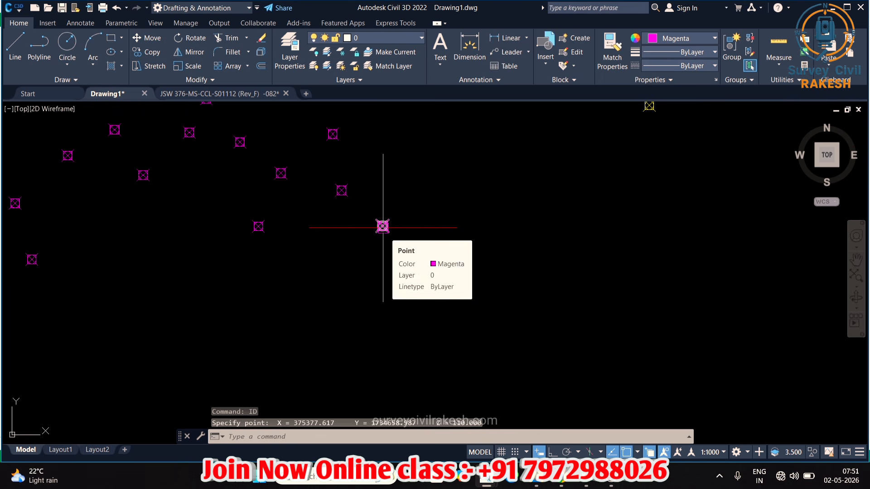
Add an aligned dimension between the two endpoints of the line under the green text, placing the dimension line just below it
{"action": "scroll", "coordinate": [363, 276], "scroll_direction": "down", "scroll_amount": 6}
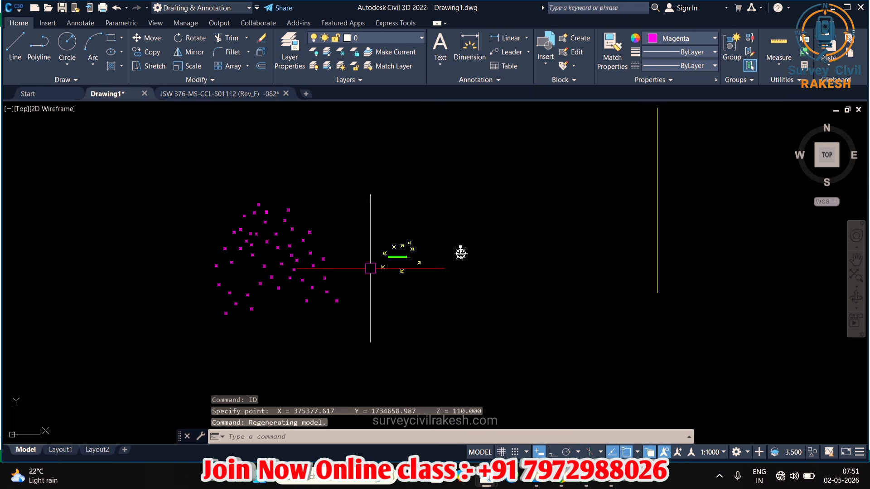
{"action": "scroll", "coordinate": [399, 259], "scroll_direction": "up", "scroll_amount": 5}
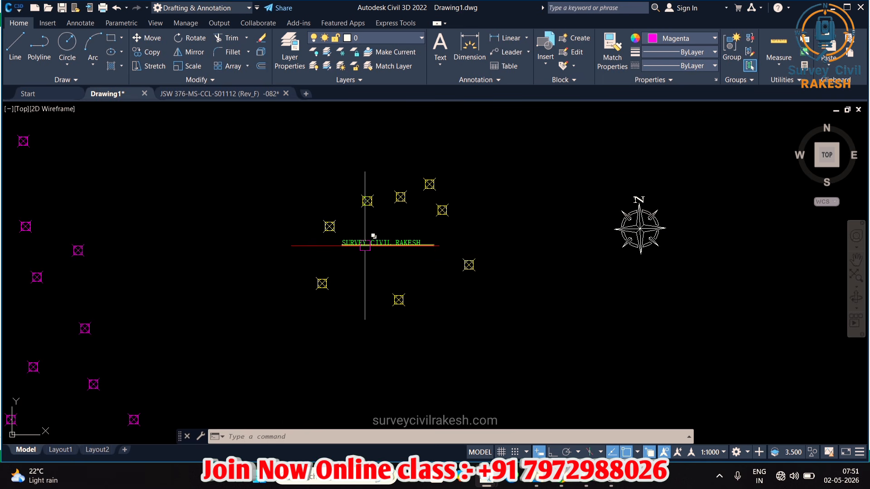
{"action": "scroll", "coordinate": [360, 249], "scroll_direction": "down", "scroll_amount": 4}
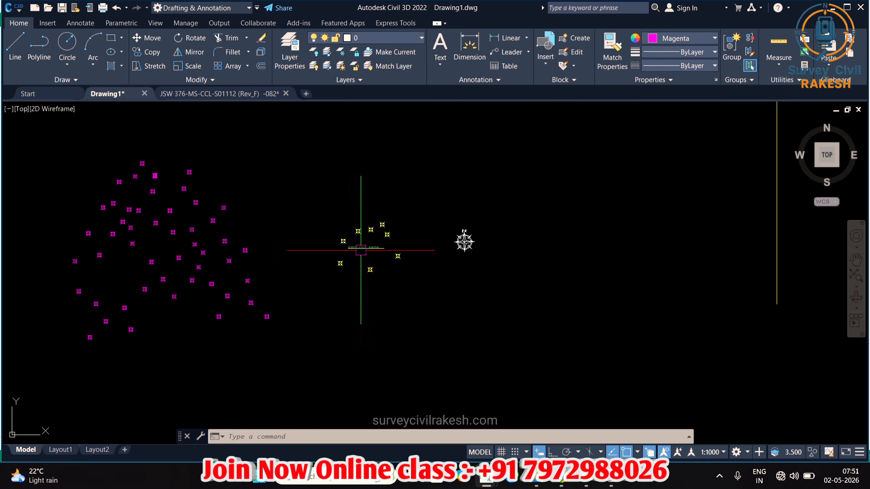
{"action": "scroll", "coordinate": [383, 251], "scroll_direction": "up", "scroll_amount": 4}
{"action": "scroll", "coordinate": [316, 254], "scroll_direction": "up", "scroll_amount": 4}
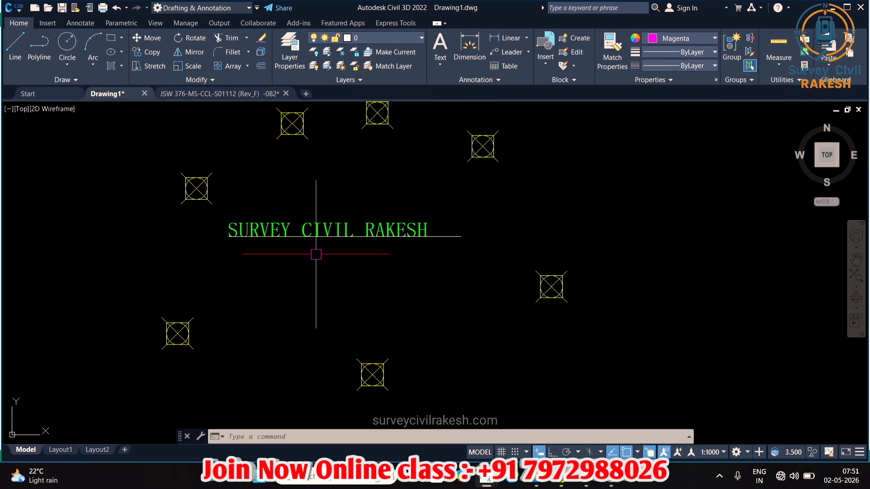
{"action": "type", "text": "DIma"}
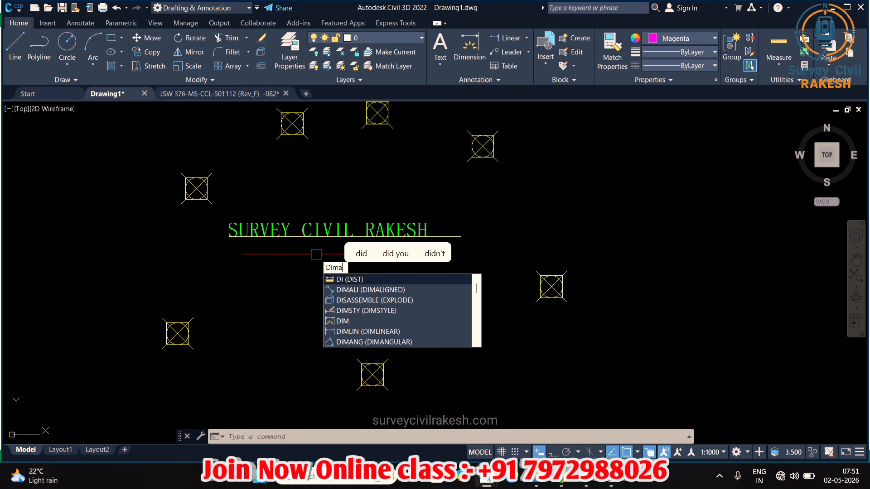
{"action": "type", "text": "li"}
{"action": "key", "text": "Return"}
{"action": "scroll", "coordinate": [241, 240], "scroll_direction": "up", "scroll_amount": 2}
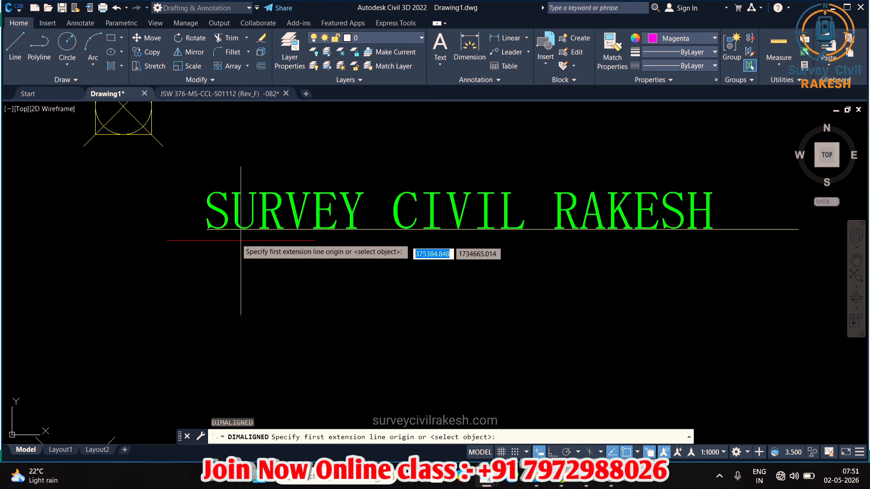
{"action": "left_click", "coordinate": [207, 230]}
{"action": "scroll", "coordinate": [510, 292], "scroll_direction": "down", "scroll_amount": 4}
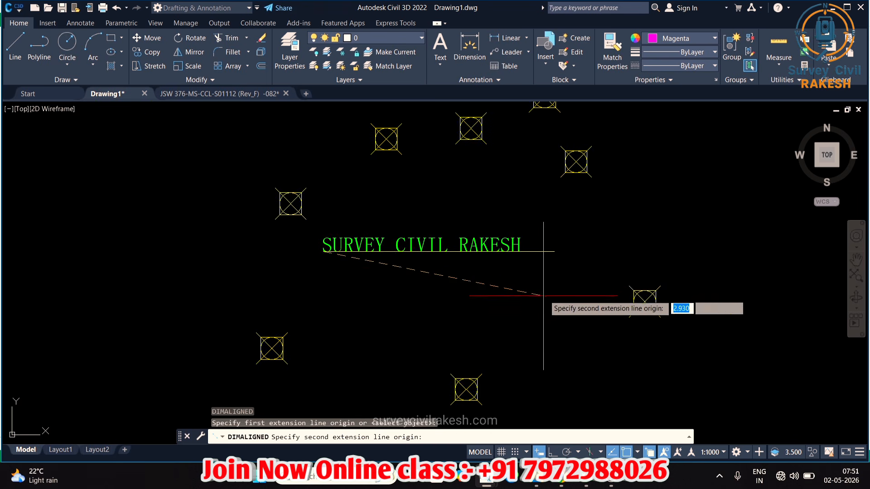
{"action": "left_click", "coordinate": [554, 251]}
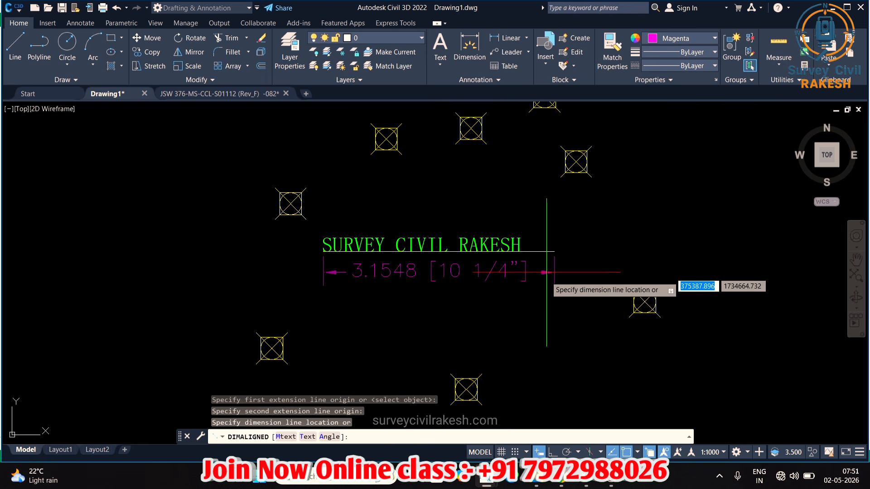
{"action": "left_click", "coordinate": [542, 287]}
{"action": "scroll", "coordinate": [542, 288], "scroll_direction": "up", "scroll_amount": 3}
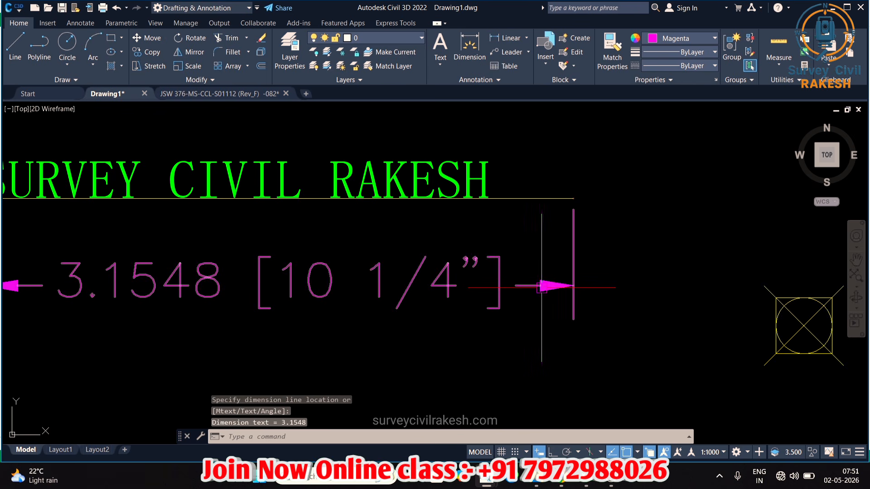
{"action": "scroll", "coordinate": [542, 287], "scroll_direction": "down", "scroll_amount": 3}
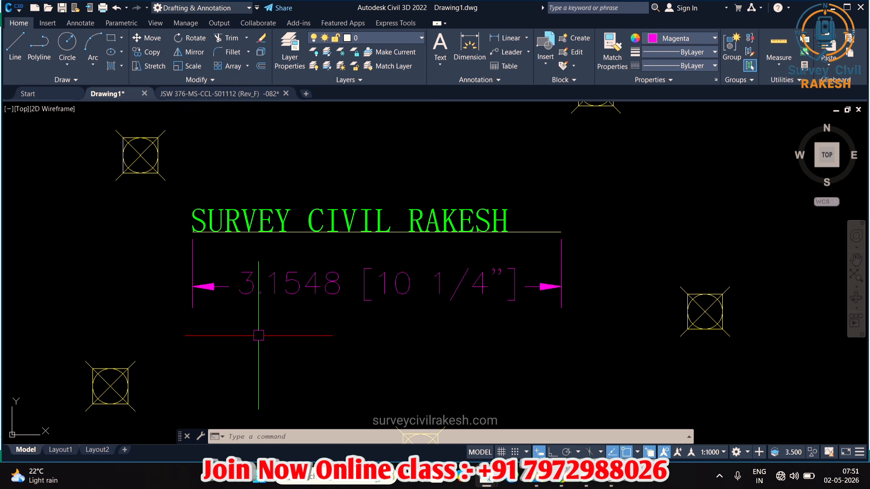
{"action": "scroll", "coordinate": [260, 338], "scroll_direction": "down", "scroll_amount": 2}
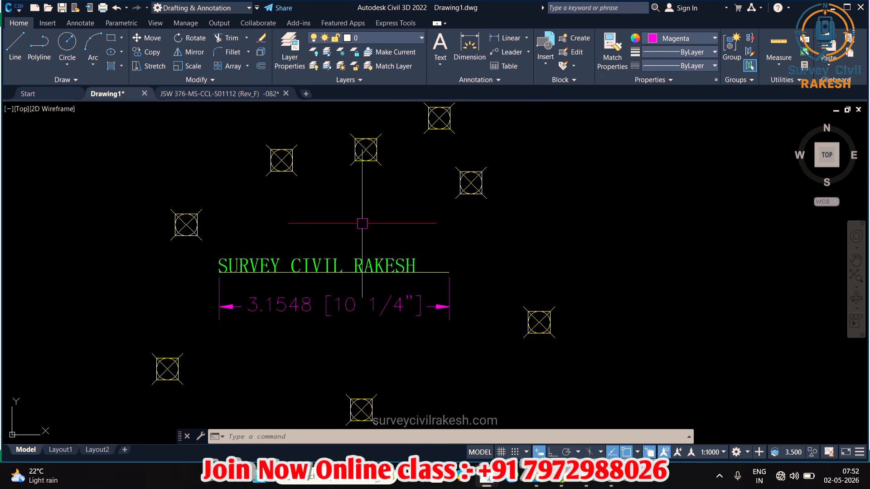
Modify the Standard dimension style, setting its arrow size to 0.1
{"action": "type", "text": "D"}
{"action": "key", "text": "Return"}
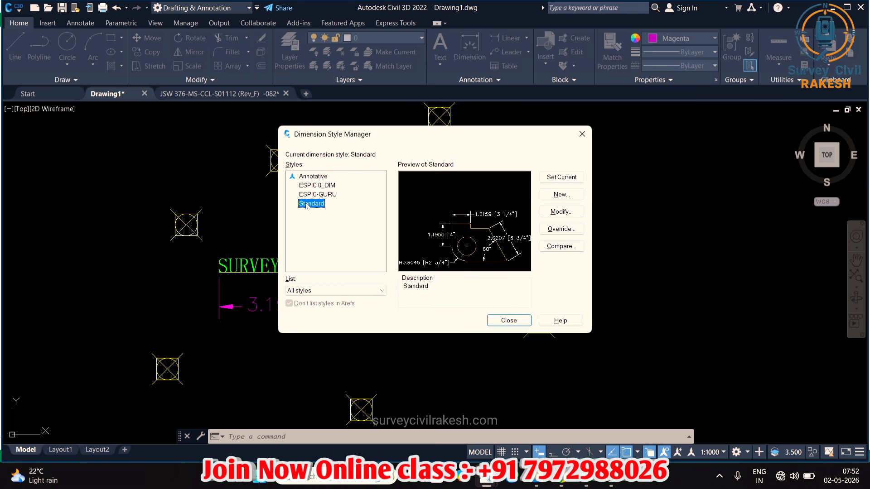
{"action": "left_click", "coordinate": [560, 213]}
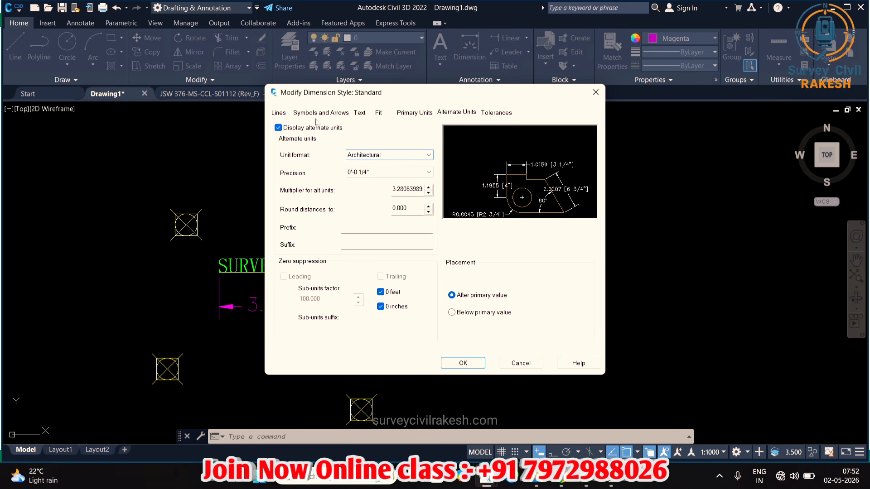
{"action": "left_click", "coordinate": [300, 114]}
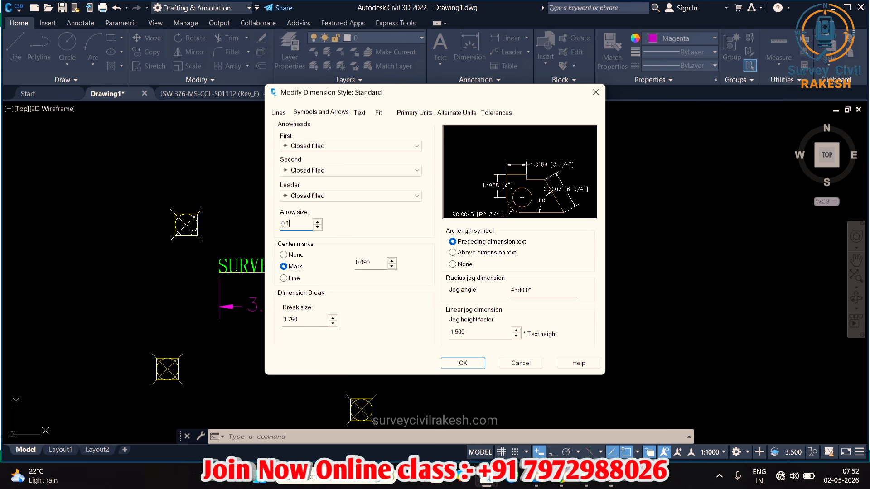
Set the dimension text height to 0.10, its alignment to ISO standard, vertical placement to Above and offset from the dimension line to 0.03
{"action": "left_click", "coordinate": [365, 114]}
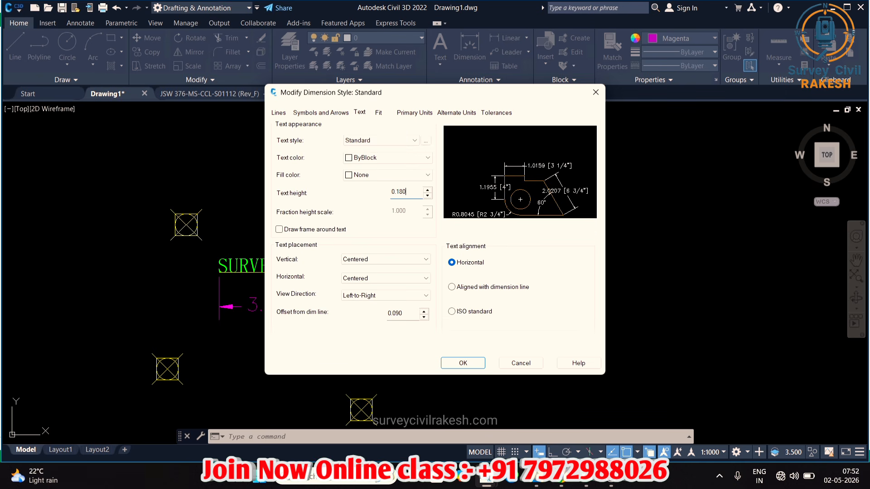
{"action": "type", "text": "0.10"}
{"action": "left_click", "coordinate": [471, 200]}
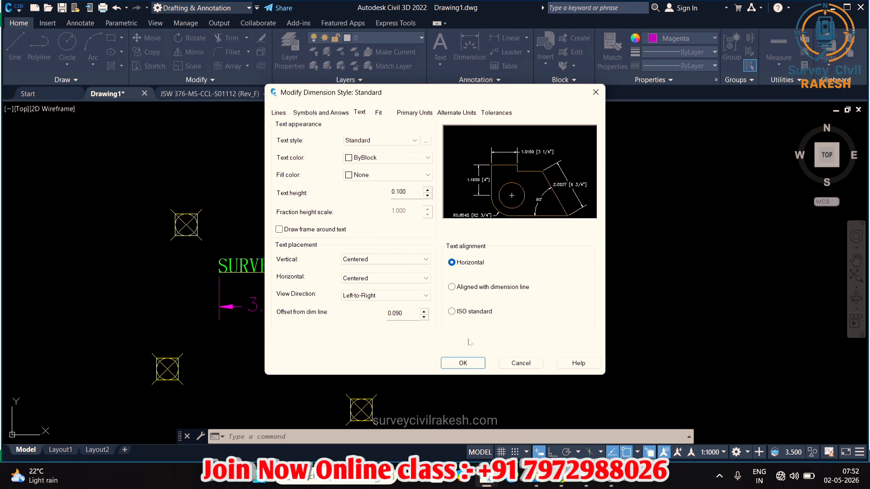
{"action": "left_click", "coordinate": [452, 312]}
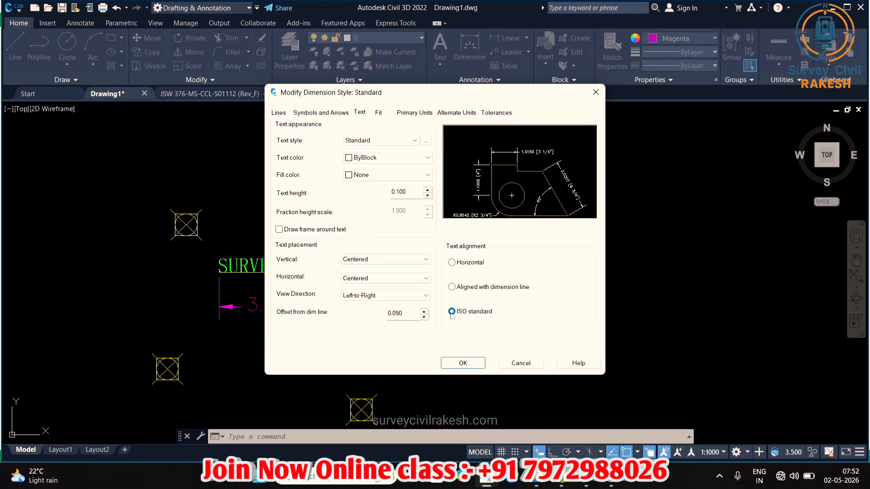
{"action": "left_click", "coordinate": [425, 260]}
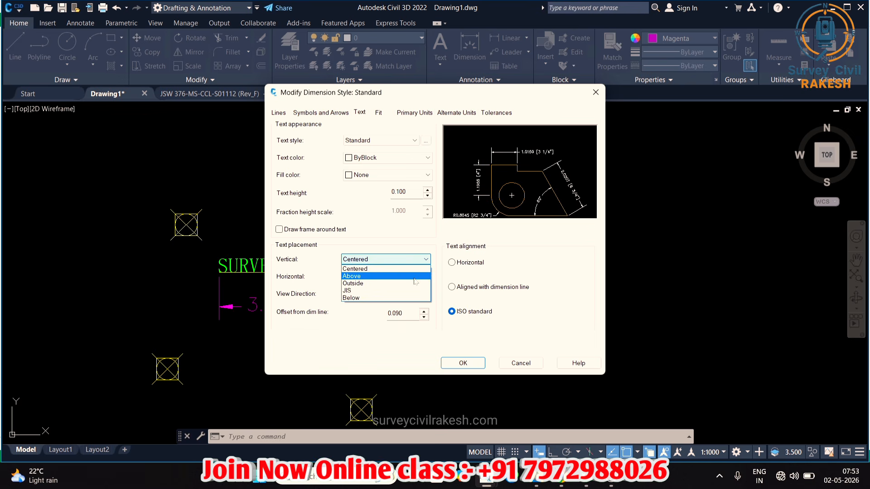
{"action": "left_click", "coordinate": [415, 276]}
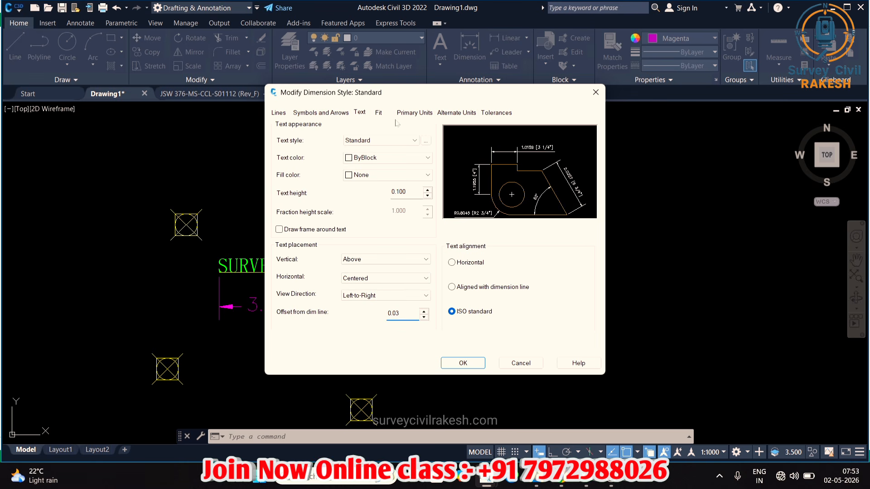
Change the first and second dimension arrowheads to Architectural tick
{"action": "left_click", "coordinate": [321, 113]}
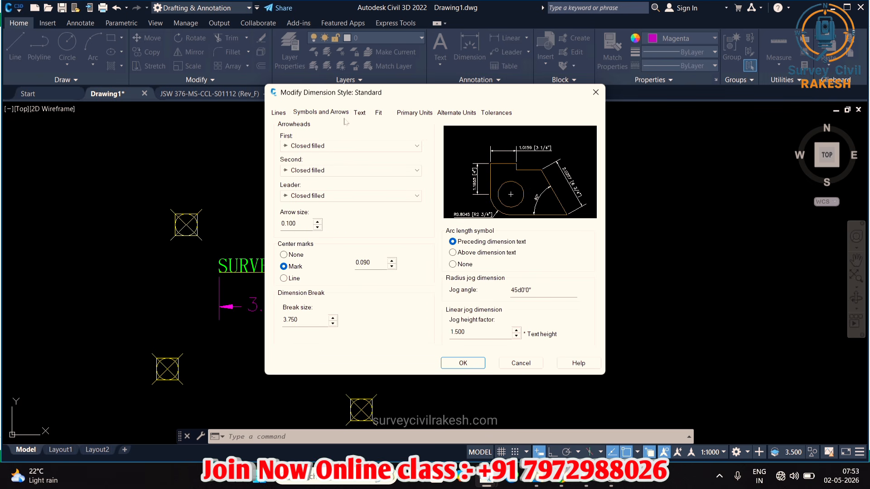
{"action": "left_click", "coordinate": [354, 146]}
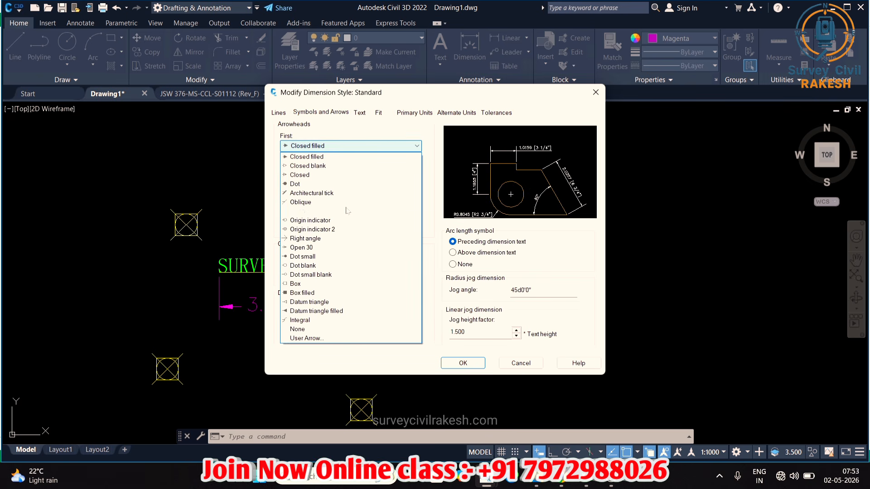
{"action": "left_click", "coordinate": [341, 193]}
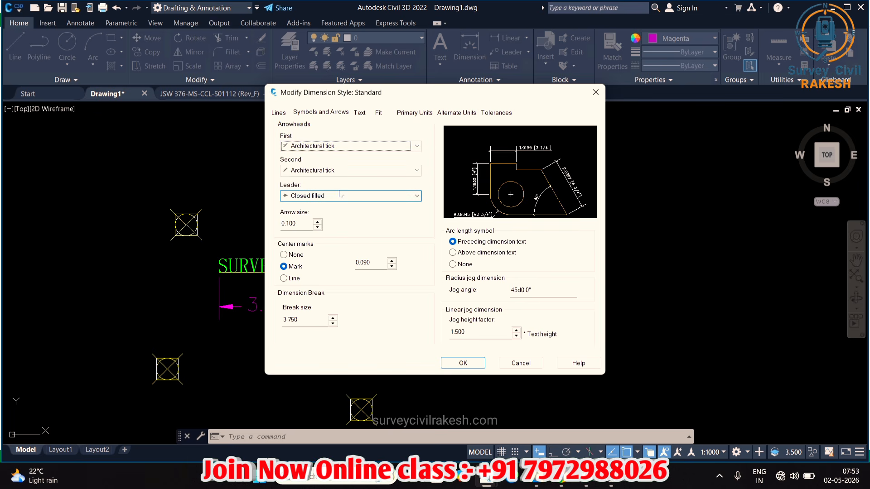
Set the primary units' linear precision to 0.000 and the angular dimensions to Decimal Degrees with precision 0.00000000
{"action": "left_click", "coordinate": [366, 115]}
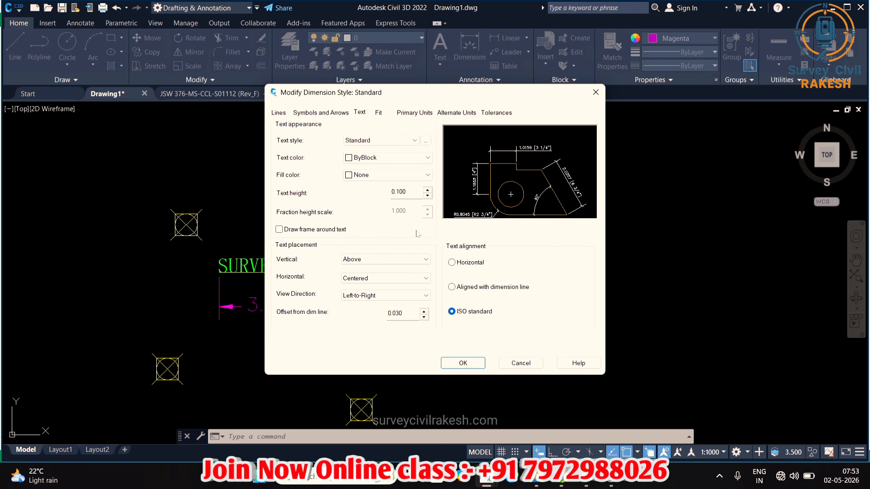
{"action": "left_click", "coordinate": [424, 114]}
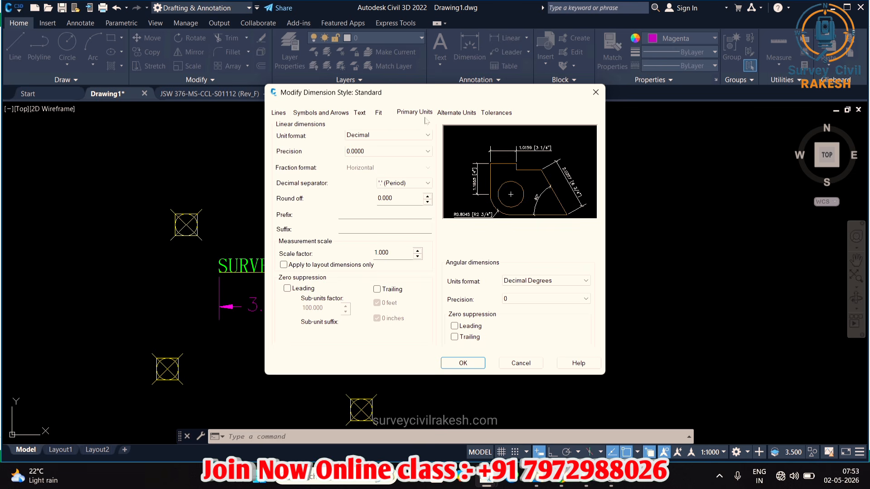
{"action": "left_click", "coordinate": [422, 153]}
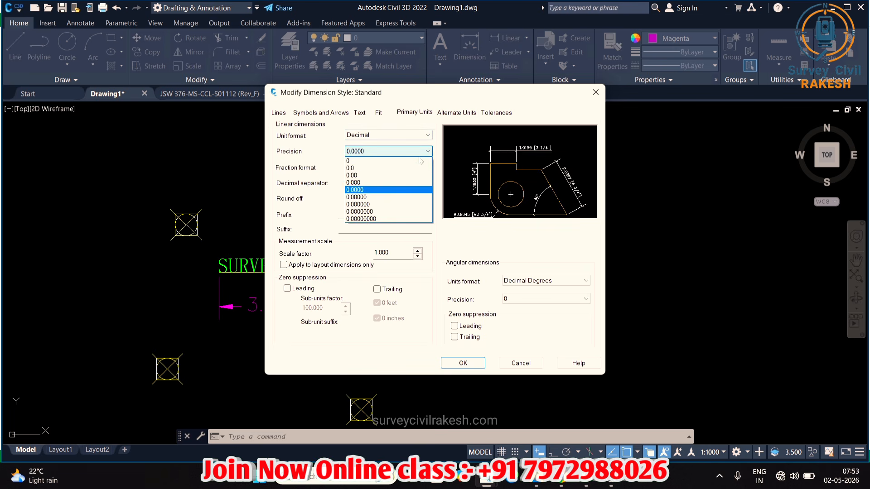
{"action": "left_click", "coordinate": [418, 183]}
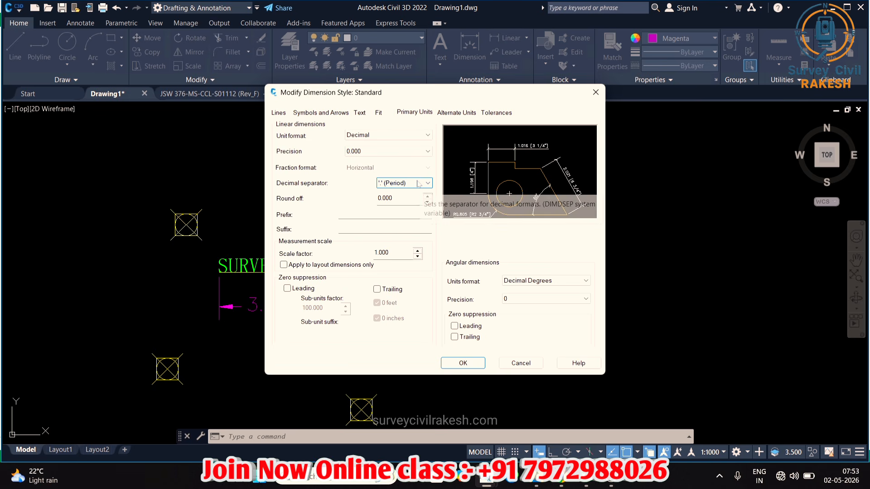
{"action": "left_click", "coordinate": [526, 282]}
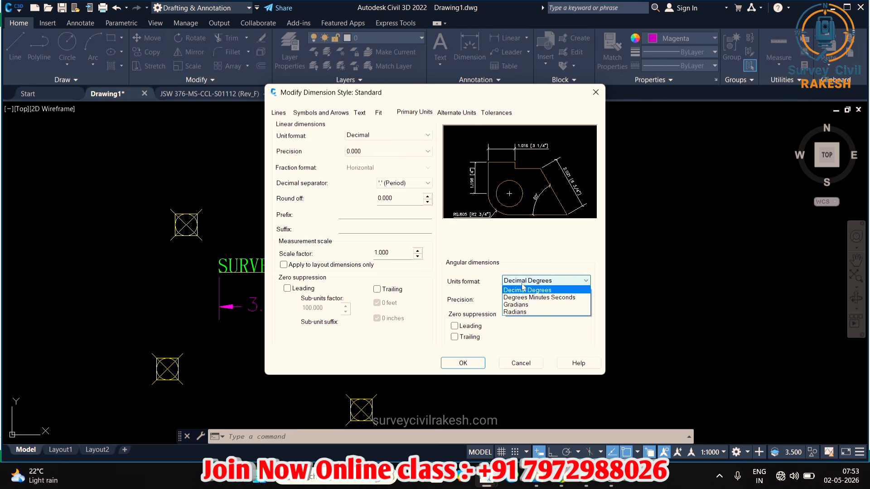
{"action": "left_click", "coordinate": [525, 290]}
{"action": "left_click", "coordinate": [531, 299]}
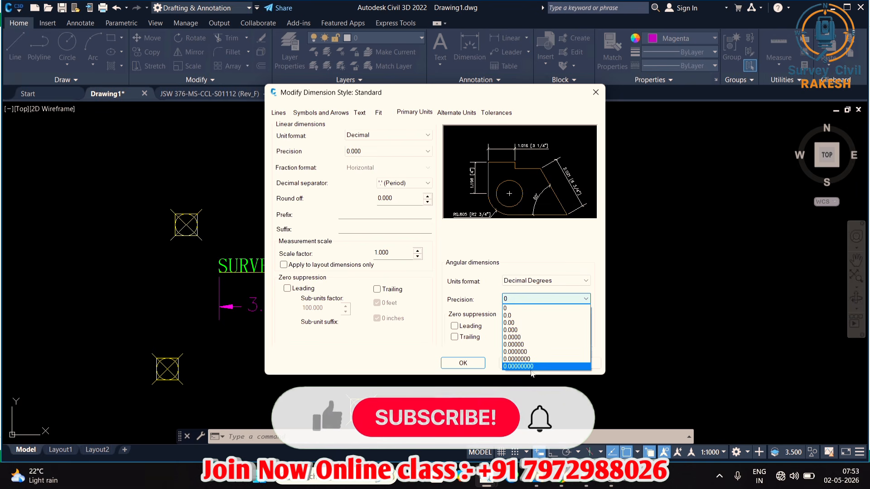
{"action": "left_click", "coordinate": [519, 366]}
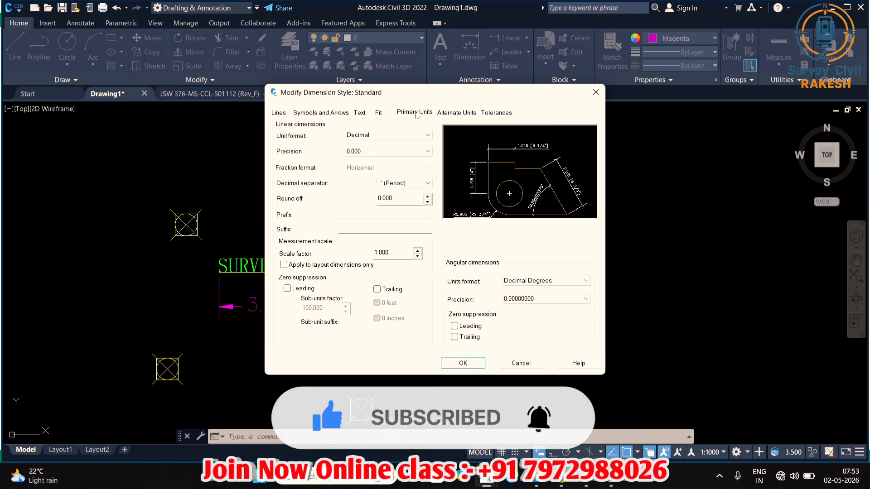
Turn off the display of alternate units and accept the changes to the Standard dimension style
{"action": "left_click", "coordinate": [466, 117]}
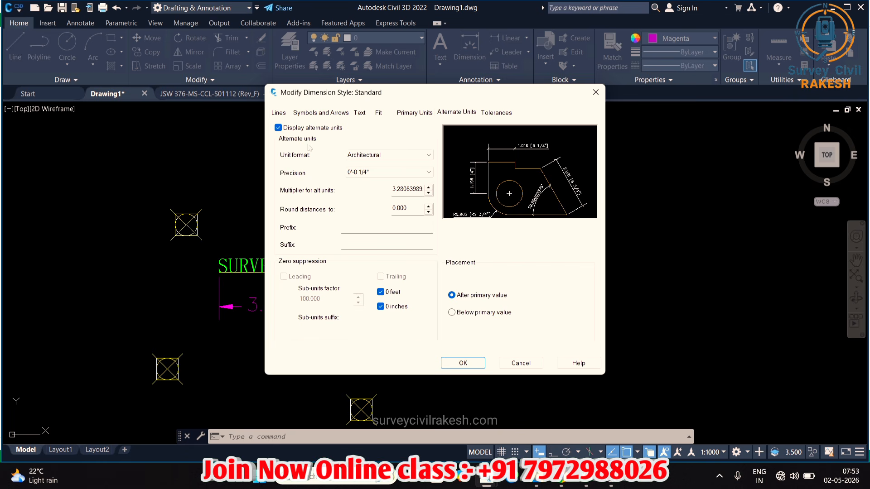
{"action": "left_click", "coordinate": [278, 128]}
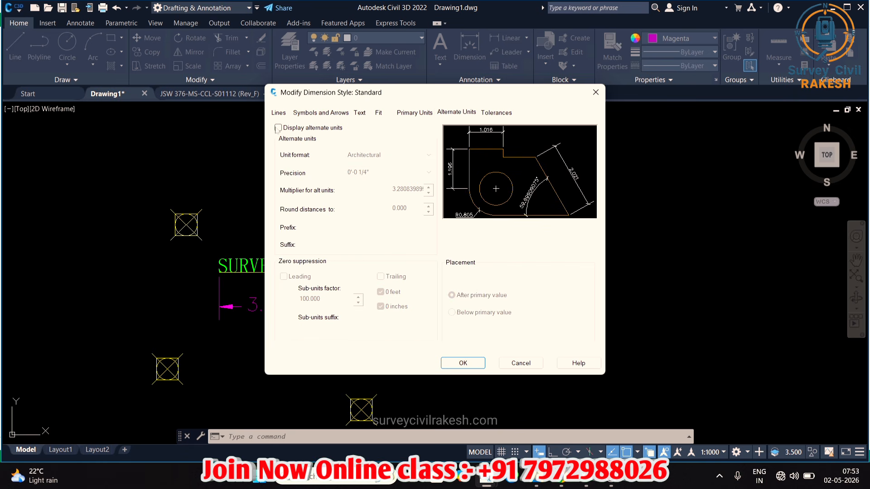
{"action": "left_click", "coordinate": [278, 128]}
{"action": "left_click", "coordinate": [278, 128]}
{"action": "left_click", "coordinate": [463, 363]}
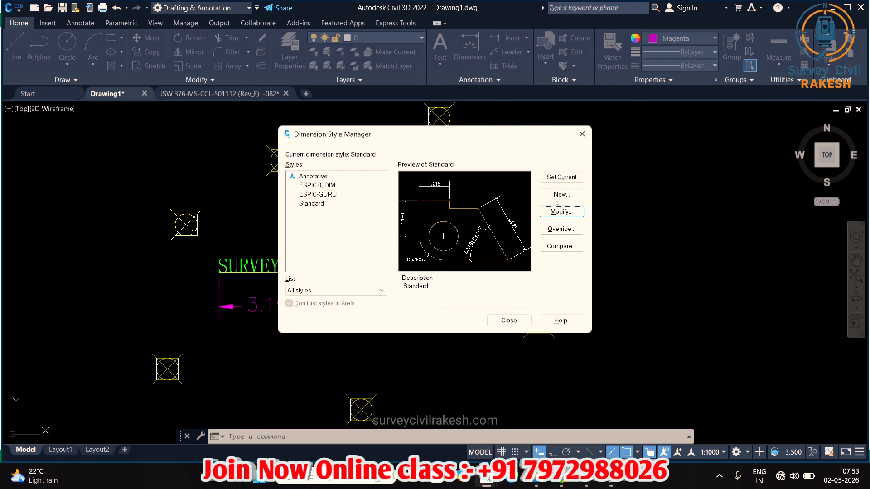
Make the Standard dimension style current and inspect the dimension below the SURVEY CIVIL RAKESH text
{"action": "left_click", "coordinate": [556, 178]}
{"action": "left_click", "coordinate": [505, 323]}
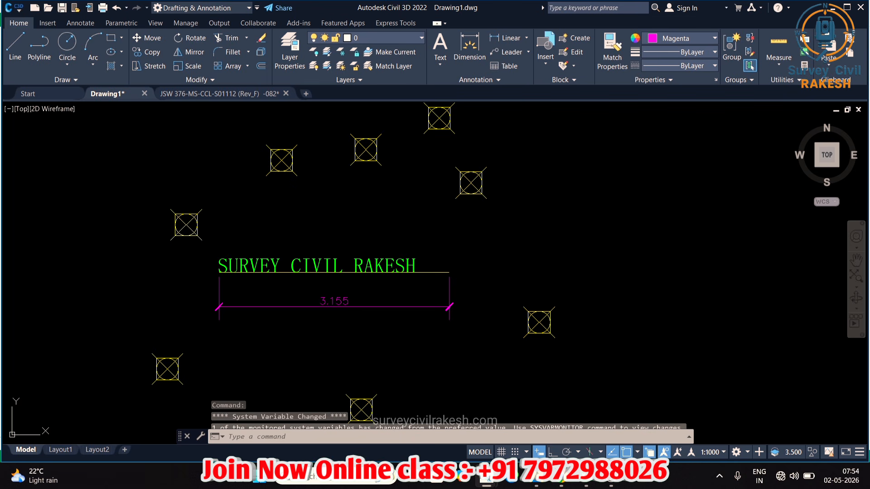
{"action": "scroll", "coordinate": [353, 299], "scroll_direction": "up", "scroll_amount": 4}
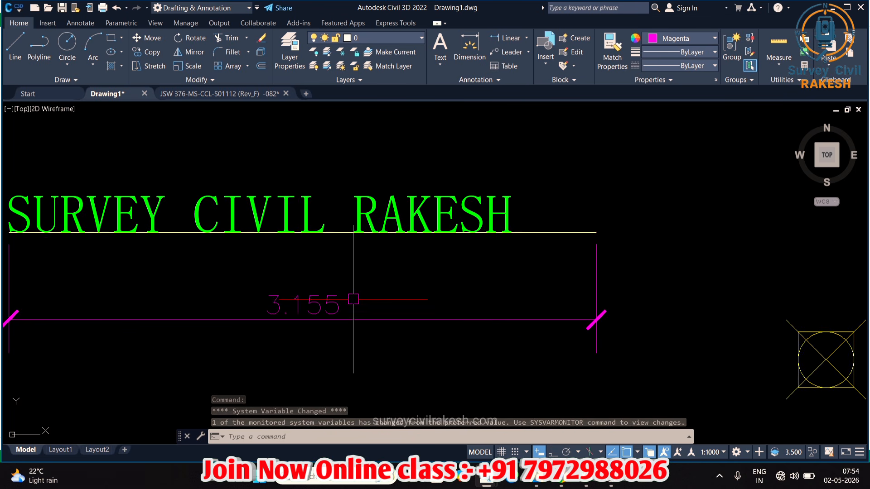
{"action": "scroll", "coordinate": [353, 299], "scroll_direction": "down", "scroll_amount": 4}
{"action": "scroll", "coordinate": [245, 311], "scroll_direction": "up", "scroll_amount": 4}
{"action": "scroll", "coordinate": [247, 314], "scroll_direction": "down", "scroll_amount": 4}
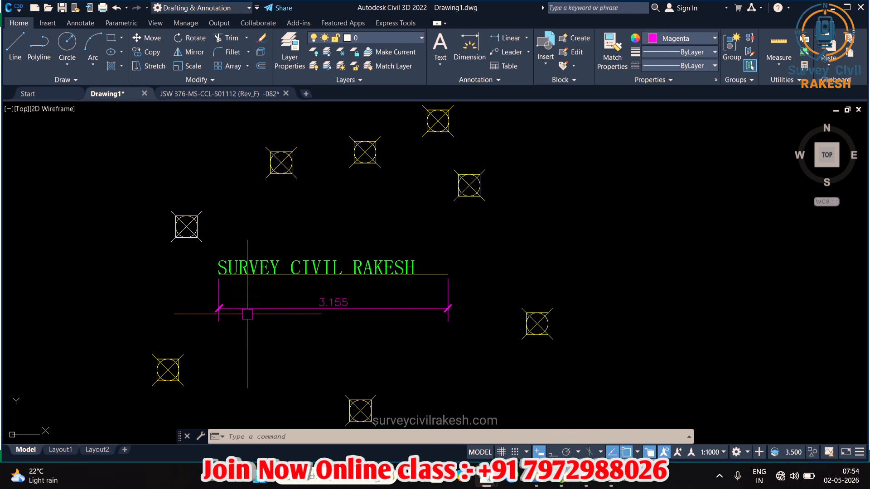
Reopen the Standard dimension style for modification and turn on the display of alternate units
{"action": "type", "text": "D"}
{"action": "key", "text": "Return"}
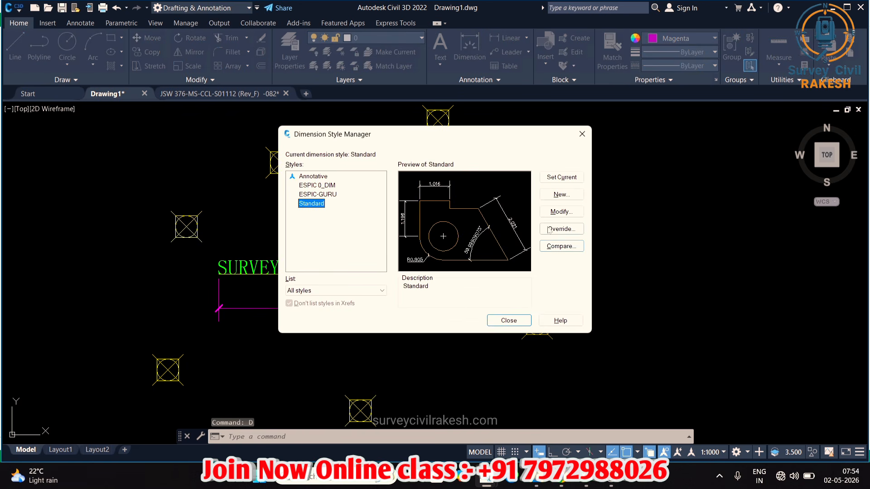
{"action": "left_click", "coordinate": [562, 212]}
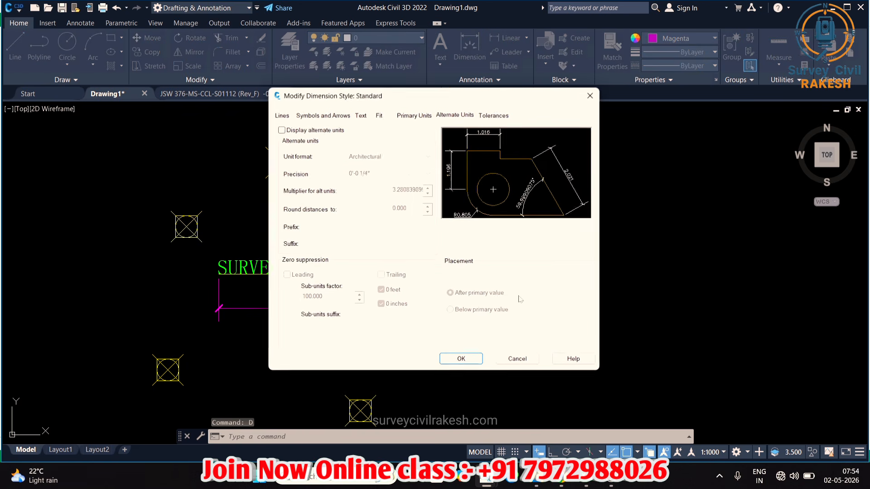
{"action": "left_click", "coordinate": [278, 129]}
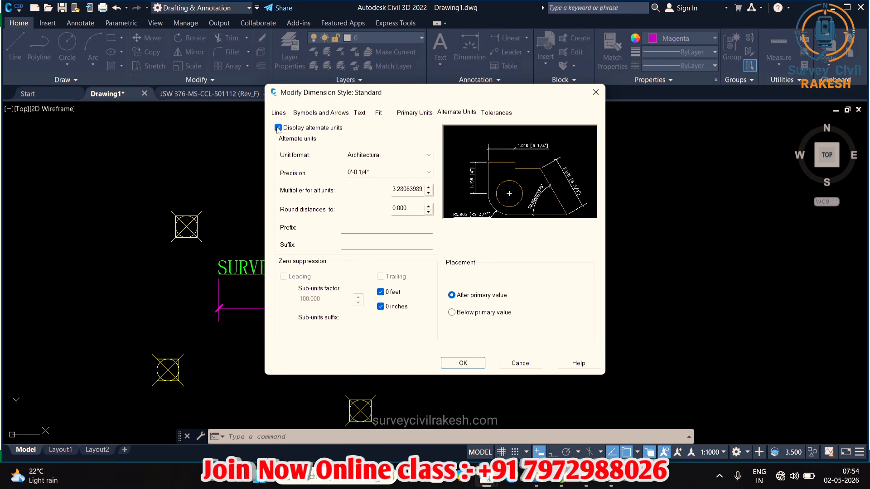
Try the Decimal unit format for the alternate units and return it to Architectural
{"action": "left_click", "coordinate": [387, 157]}
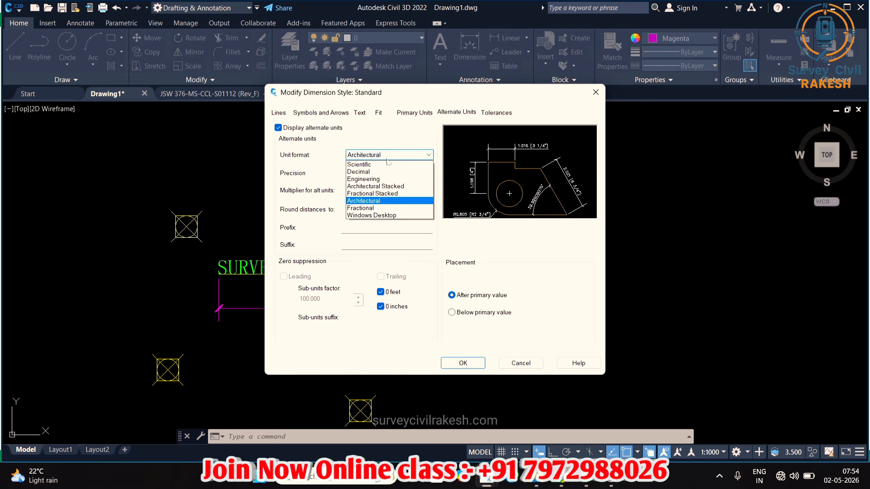
{"action": "left_click", "coordinate": [387, 171]}
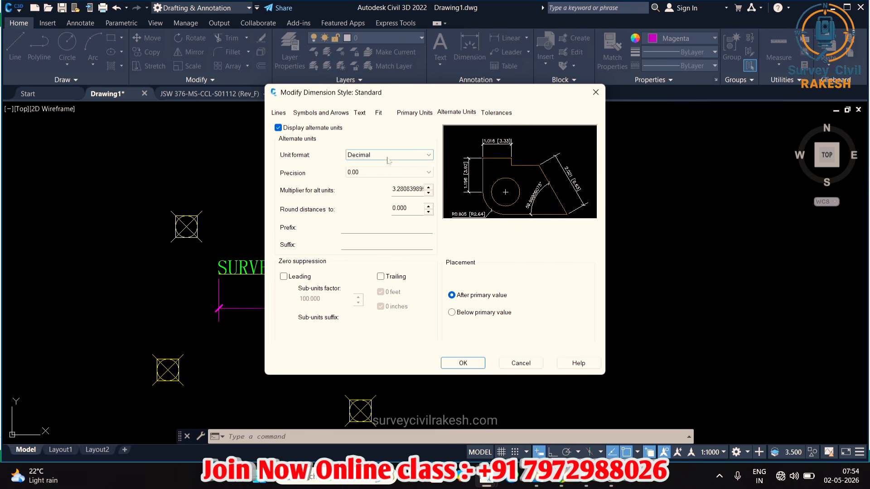
{"action": "left_click", "coordinate": [388, 156]}
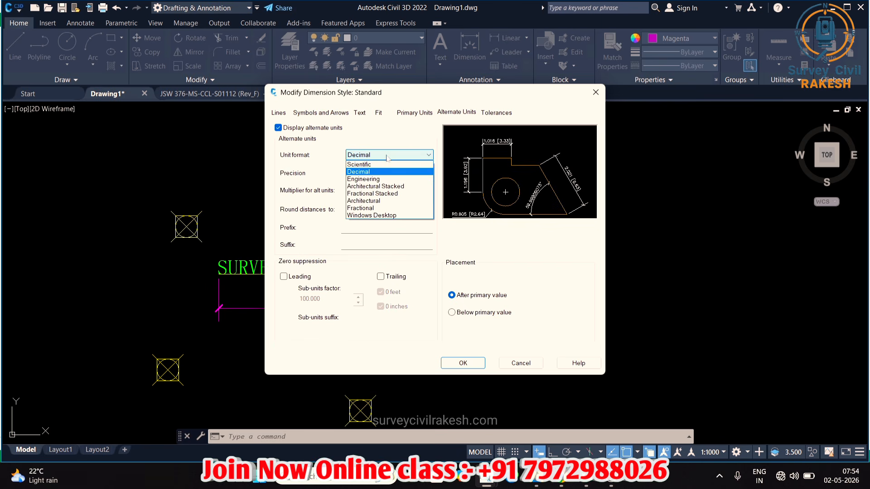
{"action": "left_click", "coordinate": [392, 202]}
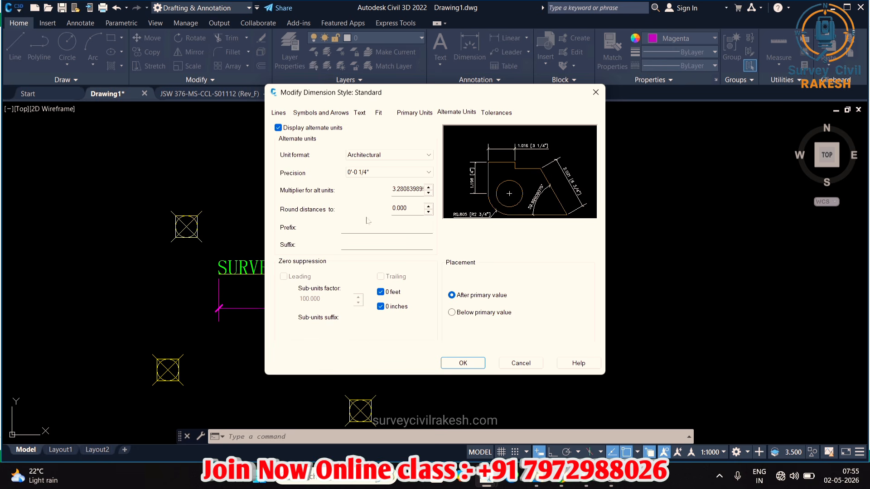
Accept the alternate units changes, set Standard as the current dimension style and check the dimension below the text
{"action": "left_click", "coordinate": [410, 197]}
{"action": "left_click", "coordinate": [475, 366]}
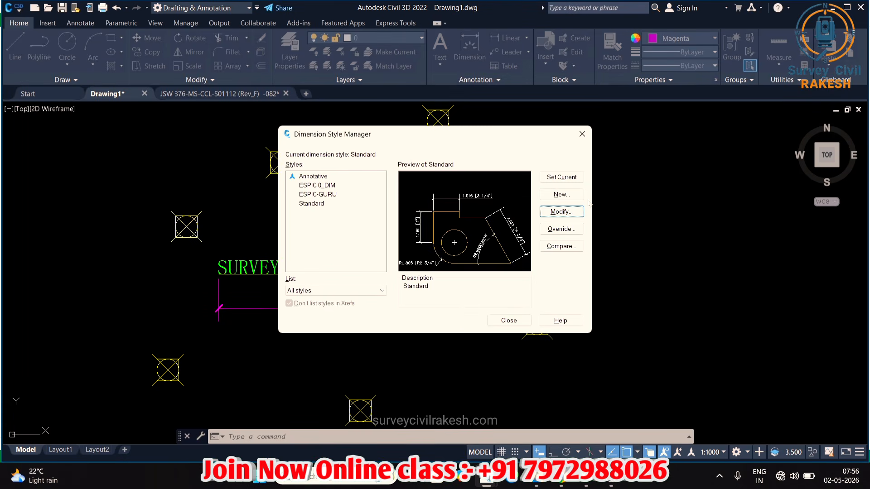
{"action": "left_click", "coordinate": [576, 179]}
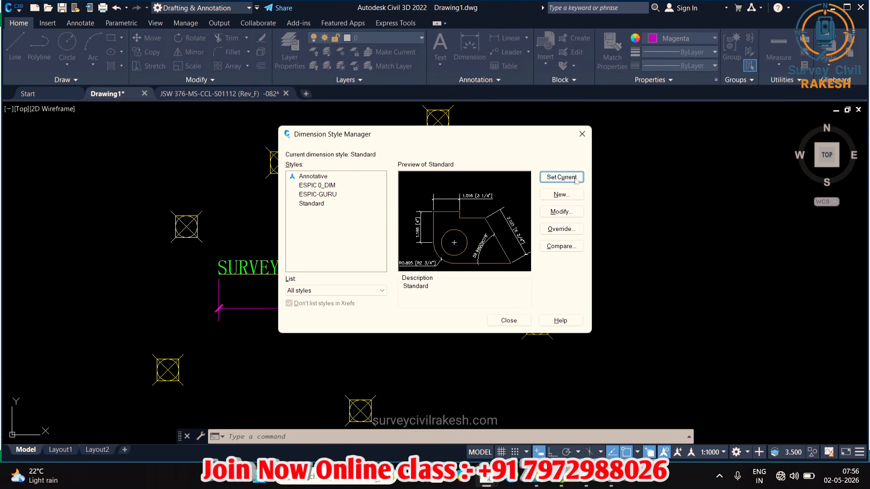
{"action": "left_click", "coordinate": [508, 321]}
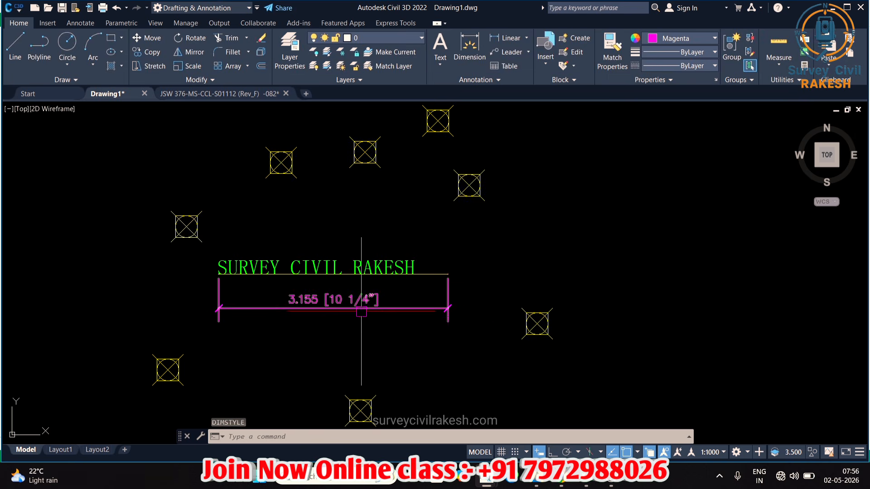
{"action": "scroll", "coordinate": [361, 311], "scroll_direction": "up", "scroll_amount": 4}
{"action": "scroll", "coordinate": [360, 308], "scroll_direction": "down", "scroll_amount": 2}
{"action": "scroll", "coordinate": [363, 321], "scroll_direction": "up", "scroll_amount": 2}
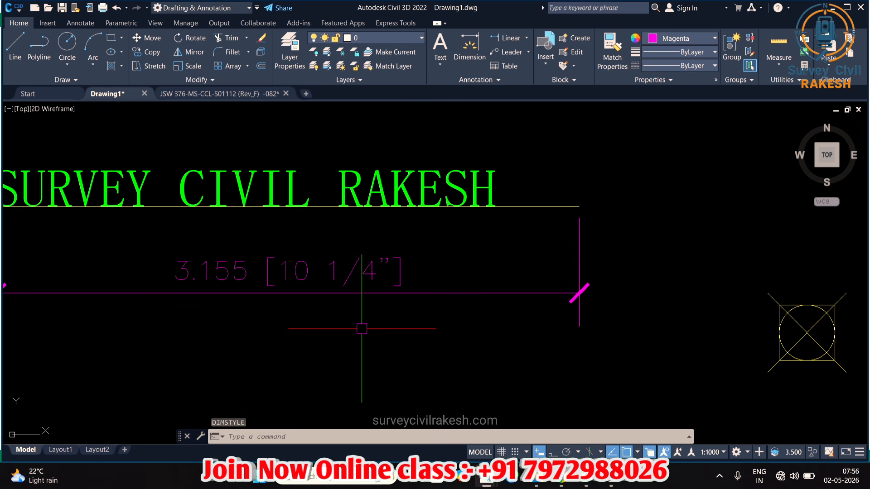
{"action": "scroll", "coordinate": [361, 329], "scroll_direction": "down", "scroll_amount": 6}
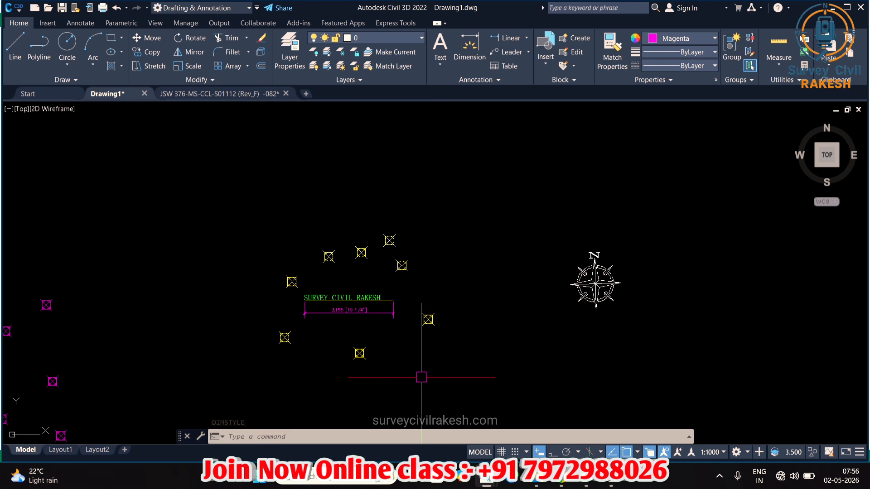
Add an aligned dimension between the centres of the two neighbouring yellow points northeast of the SURVEY CIVIL RAKESH text
{"action": "type", "text": "dal"}
{"action": "key", "text": "Return"}
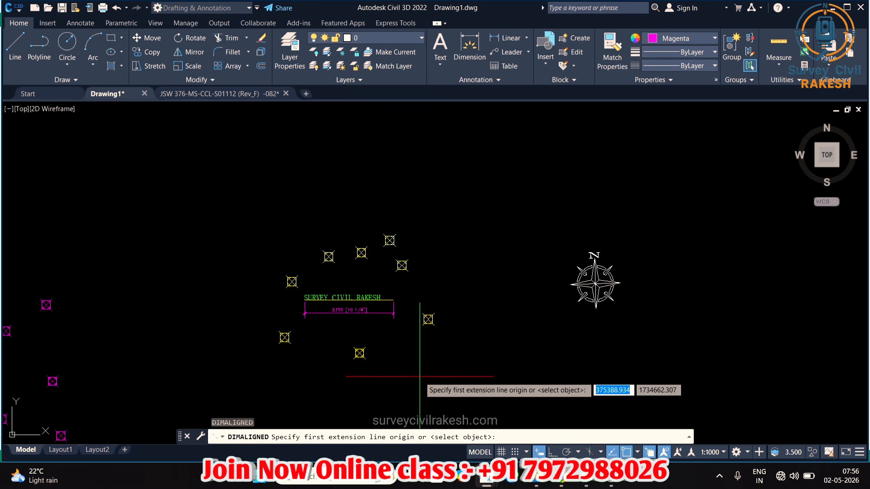
{"action": "scroll", "coordinate": [427, 301], "scroll_direction": "up", "scroll_amount": 3}
{"action": "left_click", "coordinate": [429, 302]}
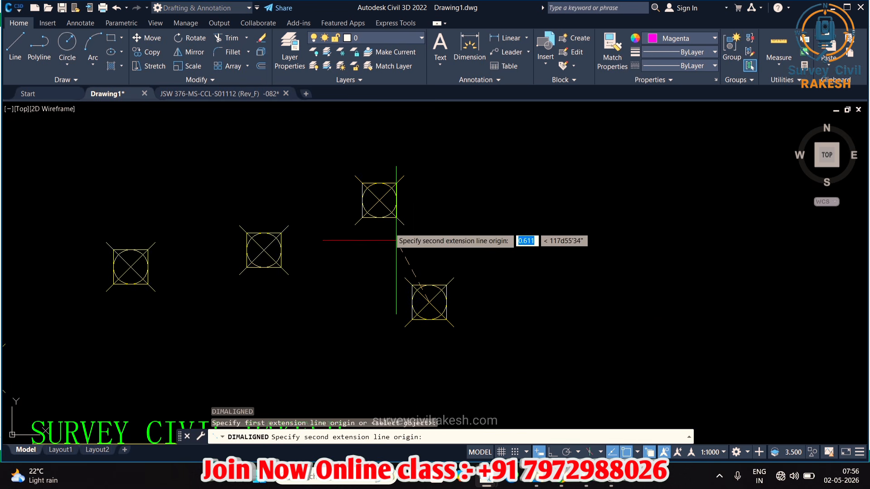
{"action": "left_click", "coordinate": [379, 199]}
{"action": "left_click", "coordinate": [502, 185]}
{"action": "scroll", "coordinate": [358, 190], "scroll_direction": "down", "scroll_amount": 6}
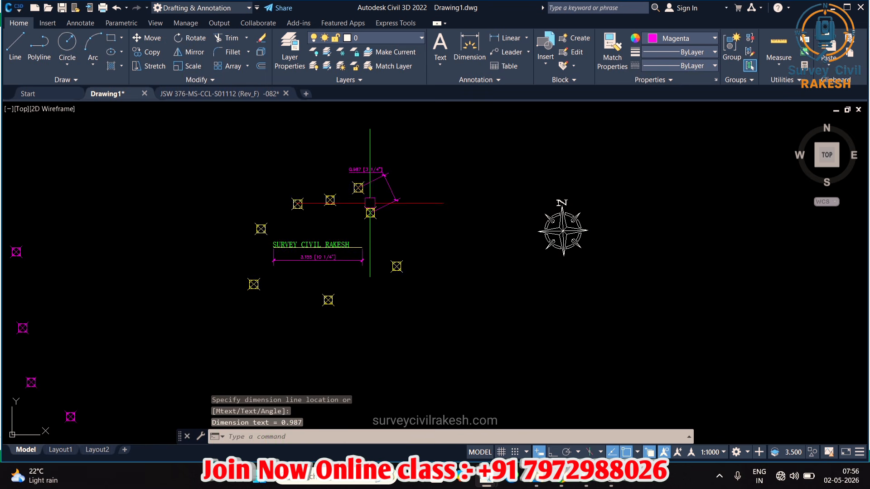
Add an aligned dimension between the centres of the two yellow points southeast of the text, offset below them
{"action": "key", "text": "Return"}
{"action": "scroll", "coordinate": [344, 315], "scroll_direction": "up", "scroll_amount": 4}
{"action": "left_click", "coordinate": [307, 276]}
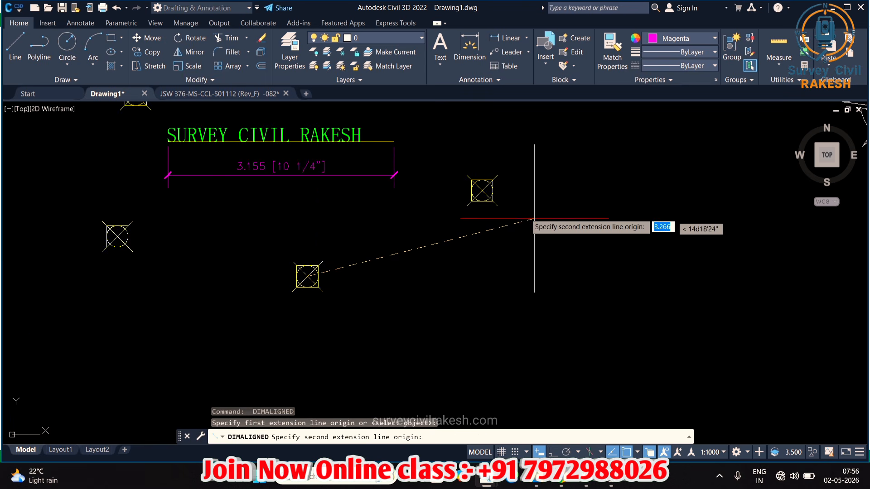
{"action": "left_click", "coordinate": [482, 189]}
{"action": "scroll", "coordinate": [466, 276], "scroll_direction": "up", "scroll_amount": 2}
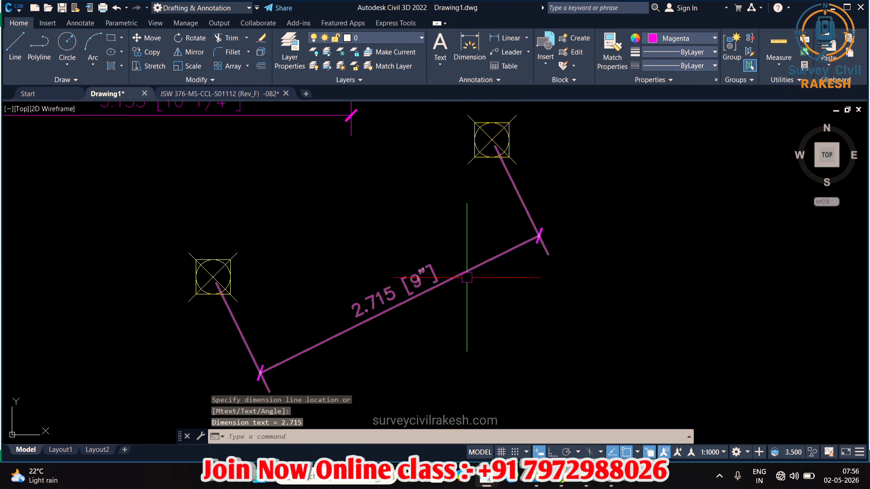
{"action": "scroll", "coordinate": [394, 284], "scroll_direction": "down", "scroll_amount": 5}
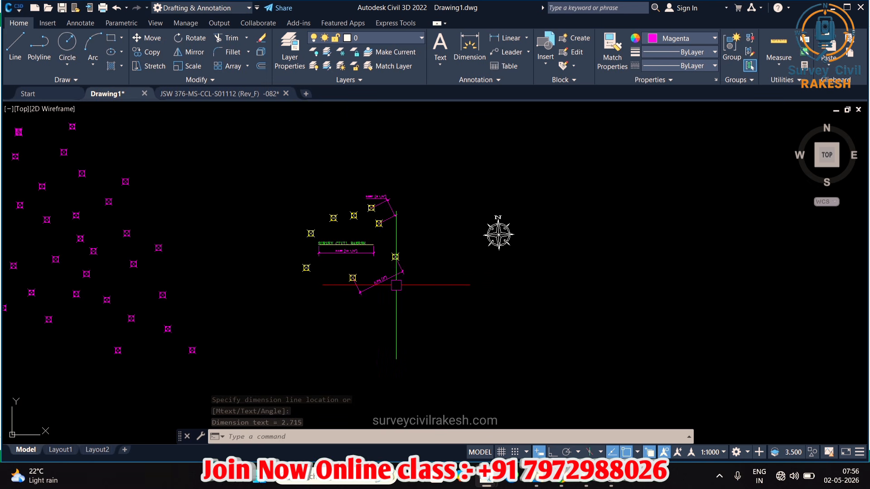
{"action": "scroll", "coordinate": [362, 270], "scroll_direction": "up", "scroll_amount": 4}
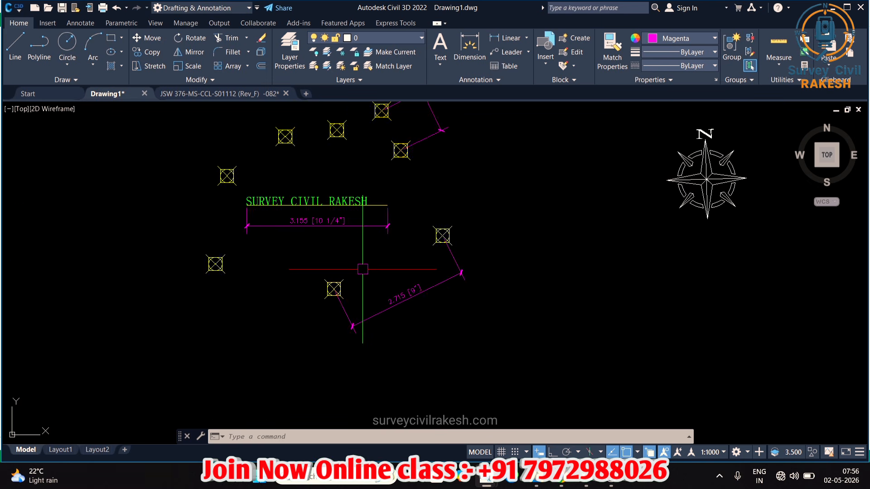
{"action": "scroll", "coordinate": [362, 269], "scroll_direction": "down", "scroll_amount": 5}
{"action": "scroll", "coordinate": [513, 229], "scroll_direction": "up", "scroll_amount": 4}
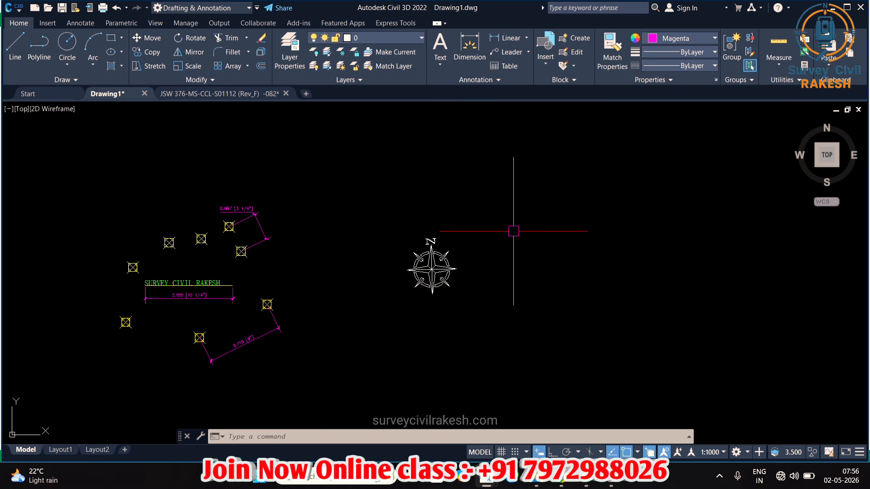
Start scaling the north arrow with the centre of its compass star as the base point
{"action": "scroll", "coordinate": [439, 291], "scroll_direction": "up", "scroll_amount": 2}
{"action": "left_click", "coordinate": [439, 291]}
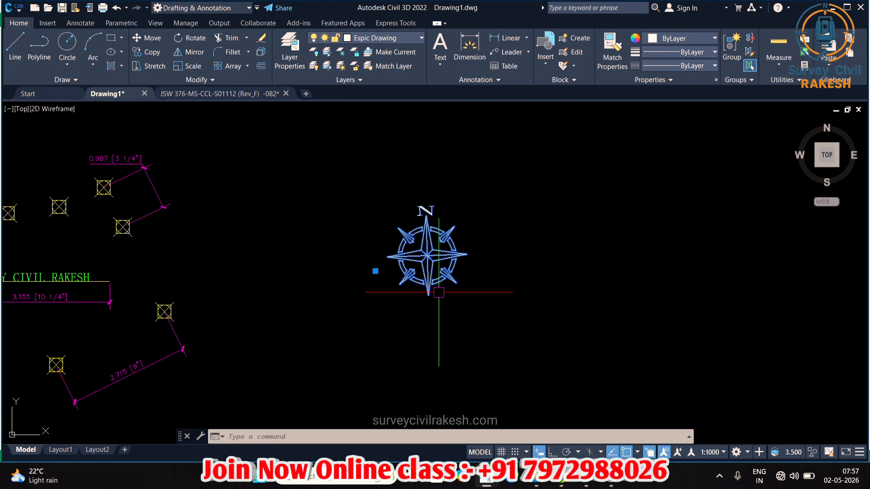
{"action": "scroll", "coordinate": [439, 292], "scroll_direction": "up", "scroll_amount": 2}
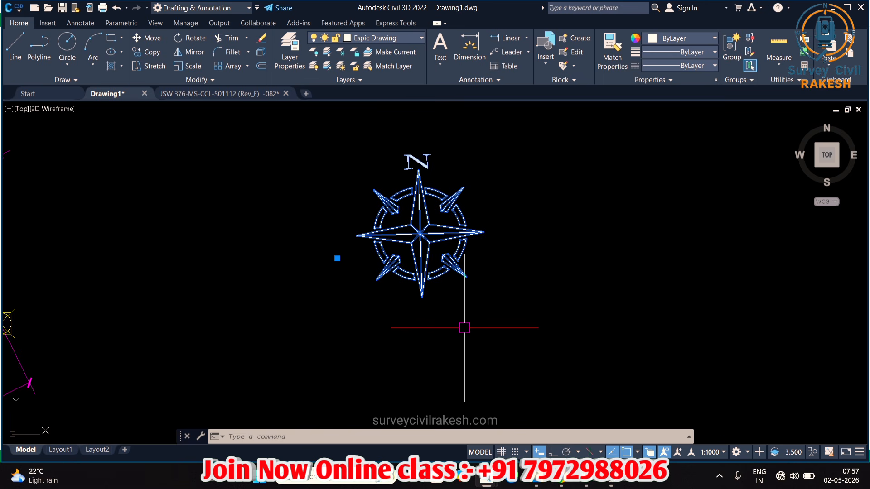
{"action": "type", "text": "SCALE"}
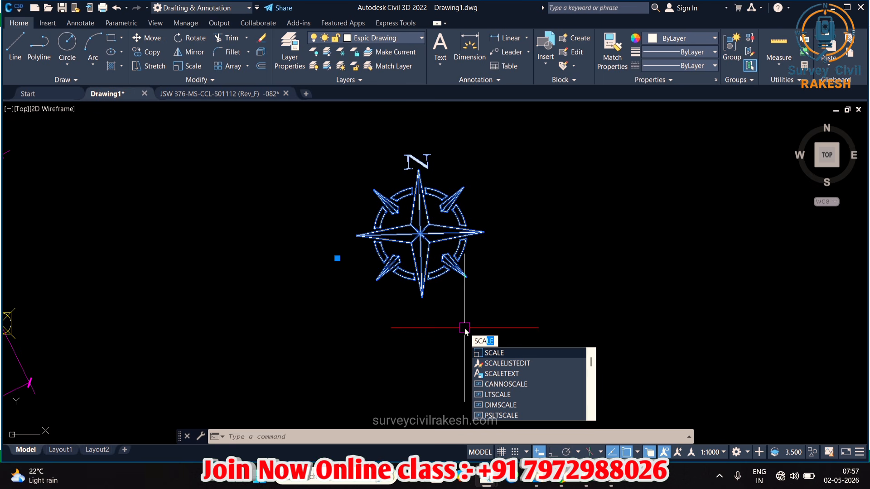
{"action": "key", "text": "Return"}
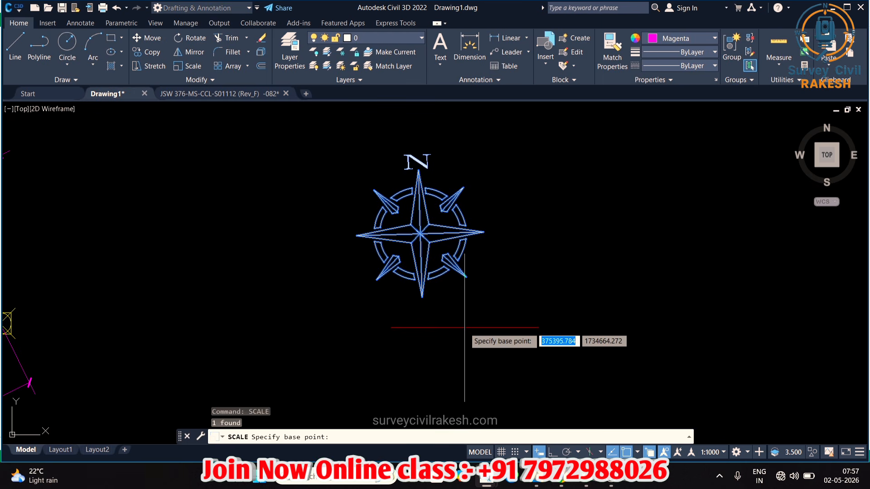
{"action": "scroll", "coordinate": [420, 239], "scroll_direction": "up", "scroll_amount": 5}
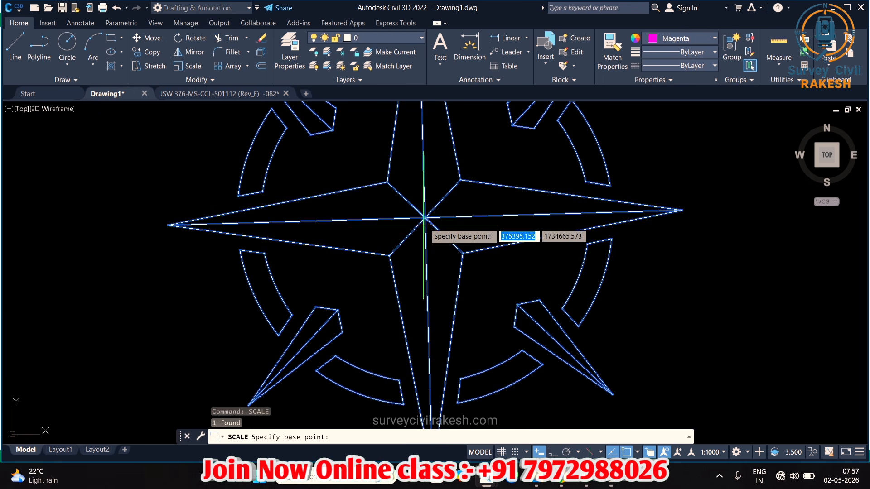
{"action": "left_click", "coordinate": [425, 219]}
{"action": "scroll", "coordinate": [425, 218], "scroll_direction": "down", "scroll_amount": 5}
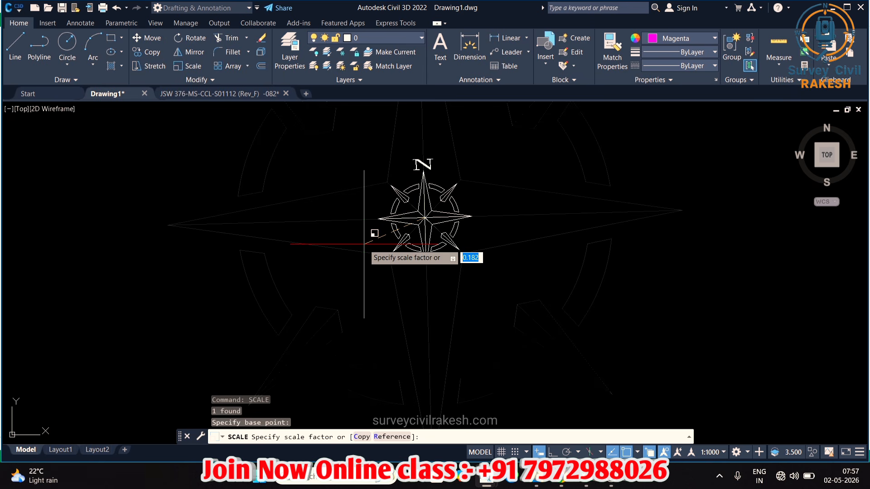
{"action": "scroll", "coordinate": [252, 284], "scroll_direction": "down", "scroll_amount": 5}
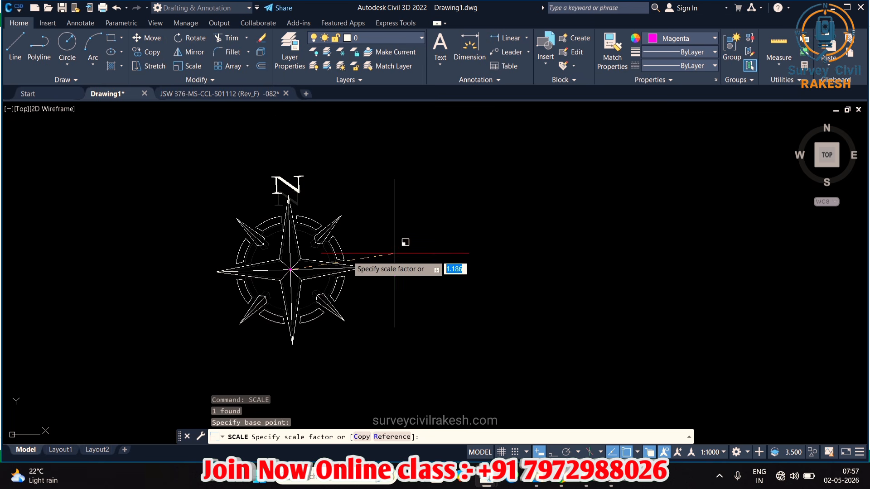
{"action": "scroll", "coordinate": [395, 253], "scroll_direction": "down", "scroll_amount": 5}
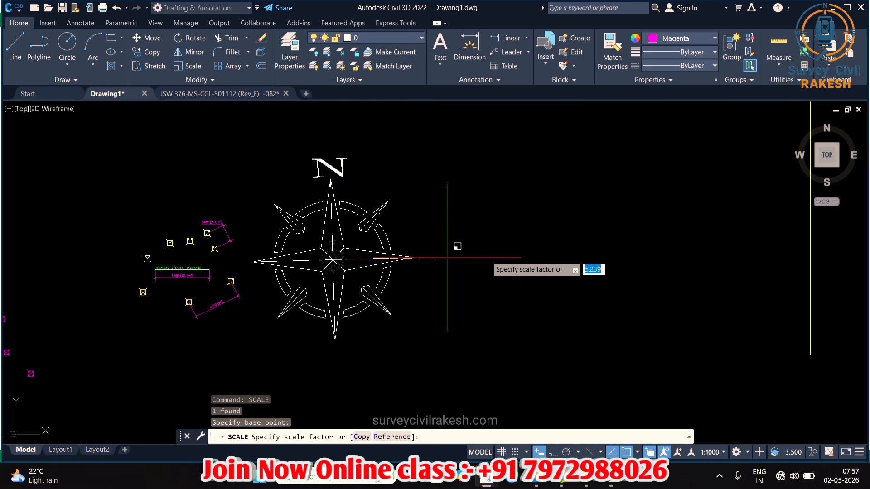
{"action": "scroll", "coordinate": [371, 266], "scroll_direction": "up", "scroll_amount": 5}
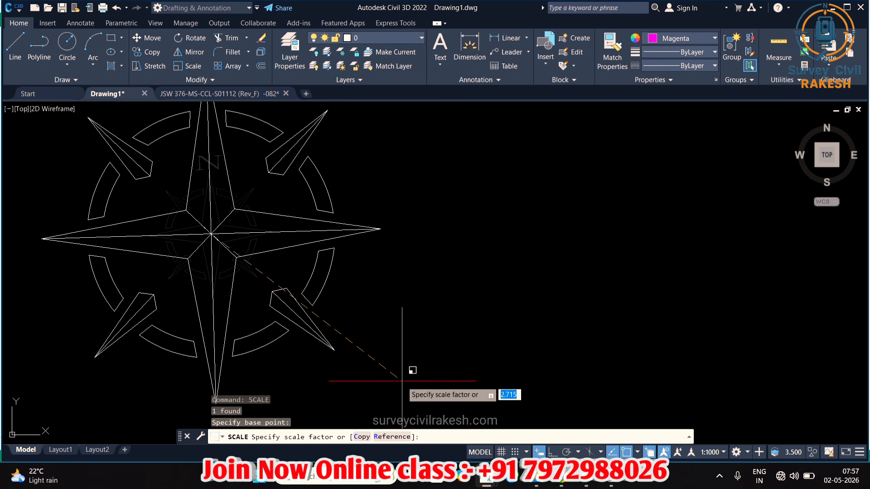
Scale the north arrow by reference, using the distance between its two lower diagonal tips and a new length of about 3.27
{"action": "type", "text": "R"}
{"action": "key", "text": "Return"}
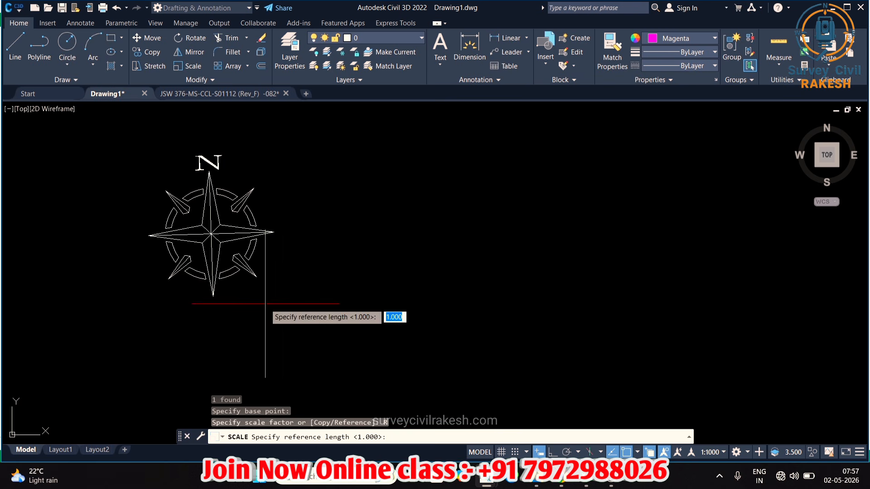
{"action": "scroll", "coordinate": [165, 285], "scroll_direction": "up", "scroll_amount": 4}
{"action": "left_click", "coordinate": [163, 286]}
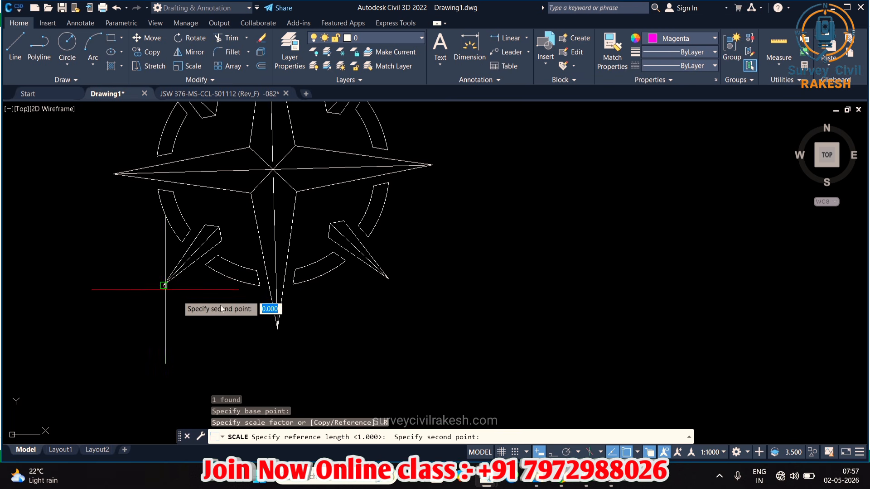
{"action": "left_click", "coordinate": [389, 278]}
{"action": "scroll", "coordinate": [408, 302], "scroll_direction": "down", "scroll_amount": 3}
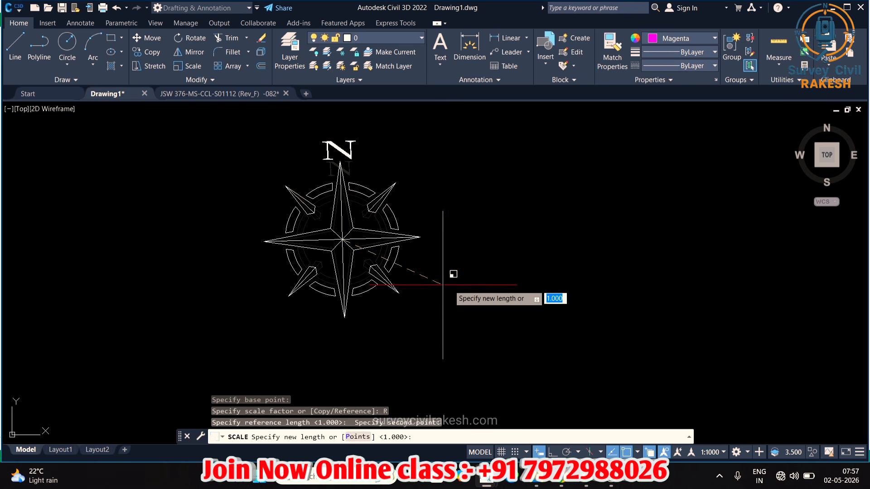
{"action": "left_click", "coordinate": [570, 285]}
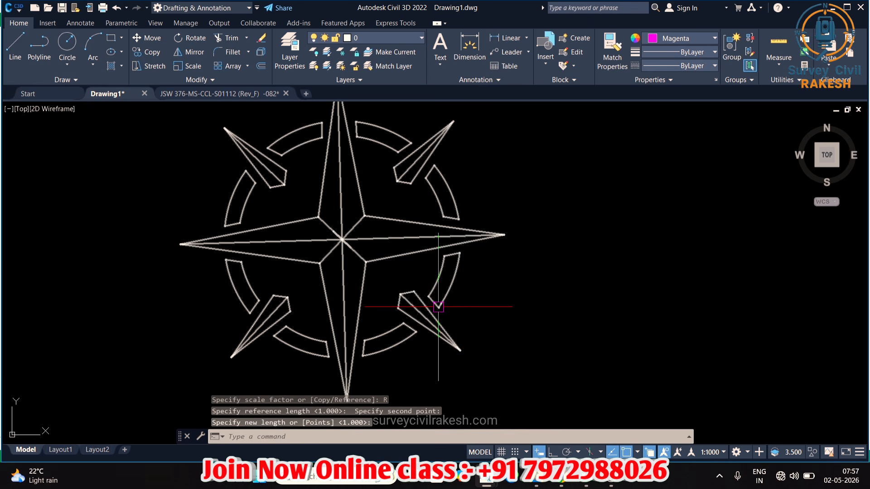
{"action": "scroll", "coordinate": [411, 284], "scroll_direction": "down", "scroll_amount": 5}
{"action": "scroll", "coordinate": [410, 283], "scroll_direction": "down", "scroll_amount": 2}
{"action": "scroll", "coordinate": [417, 281], "scroll_direction": "up", "scroll_amount": 6}
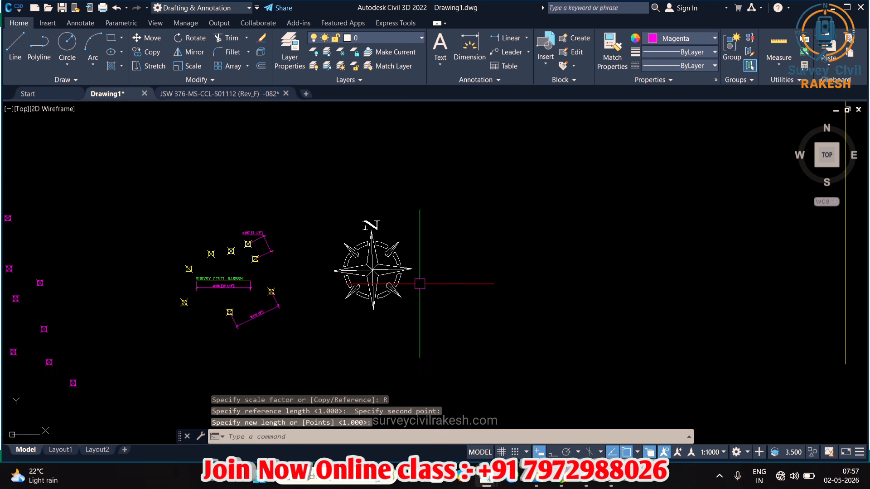
Draw a wide rectangle about 5.2 units across east of the north arrow, and a taller, narrower rectangle crossing it
{"action": "type", "text": "rec"}
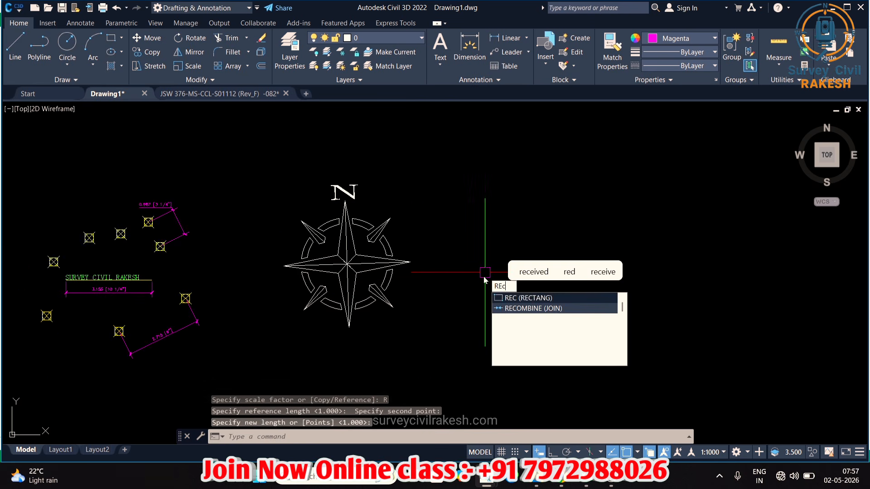
{"action": "key", "text": "Return"}
{"action": "left_click", "coordinate": [455, 219]}
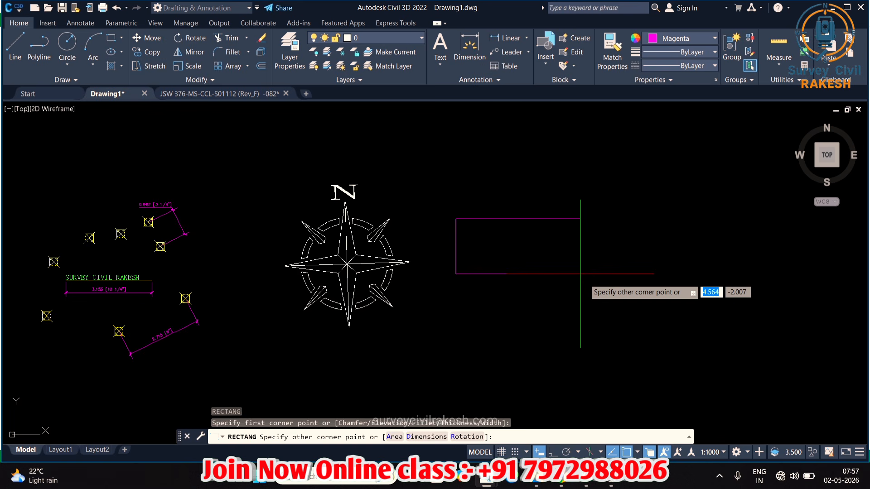
{"action": "left_click", "coordinate": [598, 323]}
{"action": "type", "text": "rec"}
{"action": "key", "text": "Return"}
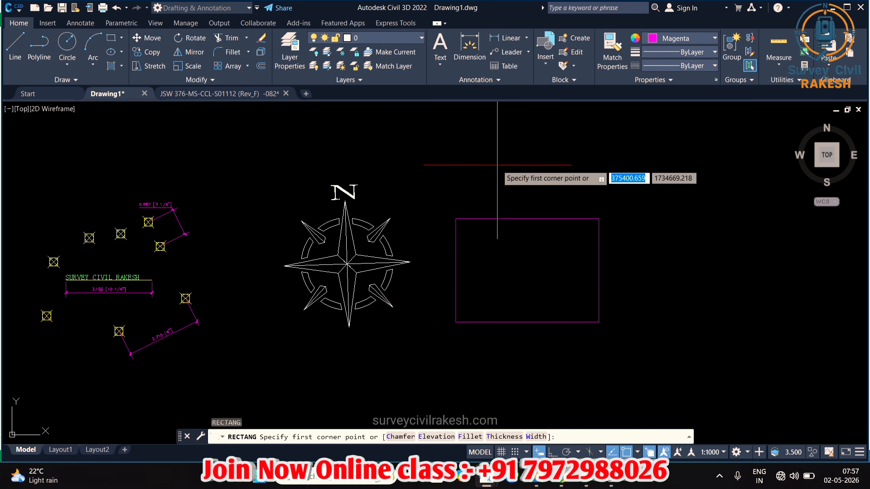
{"action": "left_click", "coordinate": [498, 165]}
{"action": "left_click", "coordinate": [571, 365]}
Select both crossing rectangles and start scaling them with the wide rectangle's lower-left corner as the base point
{"action": "scroll", "coordinate": [451, 247], "scroll_direction": "down", "scroll_amount": 3}
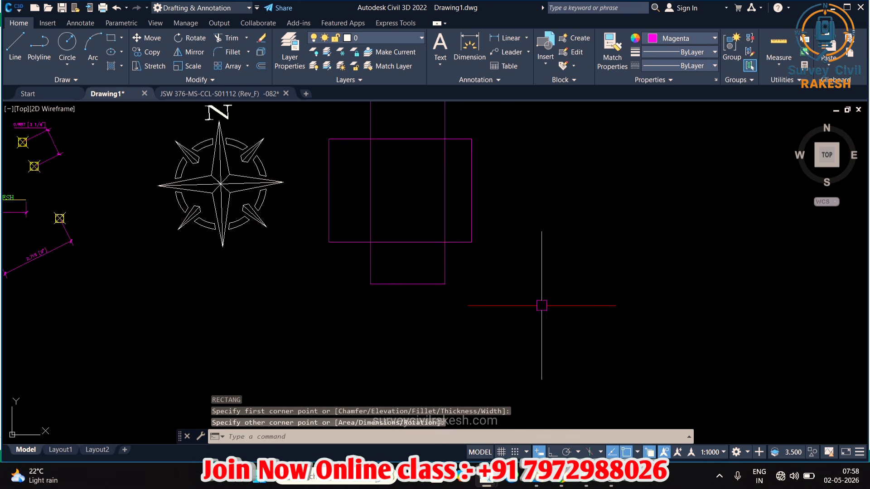
{"action": "left_click", "coordinate": [511, 291]}
{"action": "scroll", "coordinate": [358, 170], "scroll_direction": "down", "scroll_amount": 2}
{"action": "left_click", "coordinate": [334, 134]}
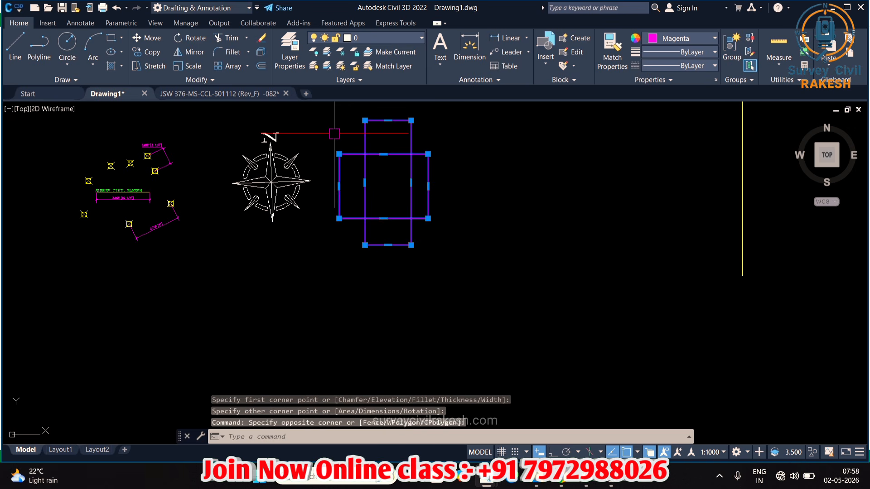
{"action": "type", "text": "sc"}
{"action": "key", "text": "Return"}
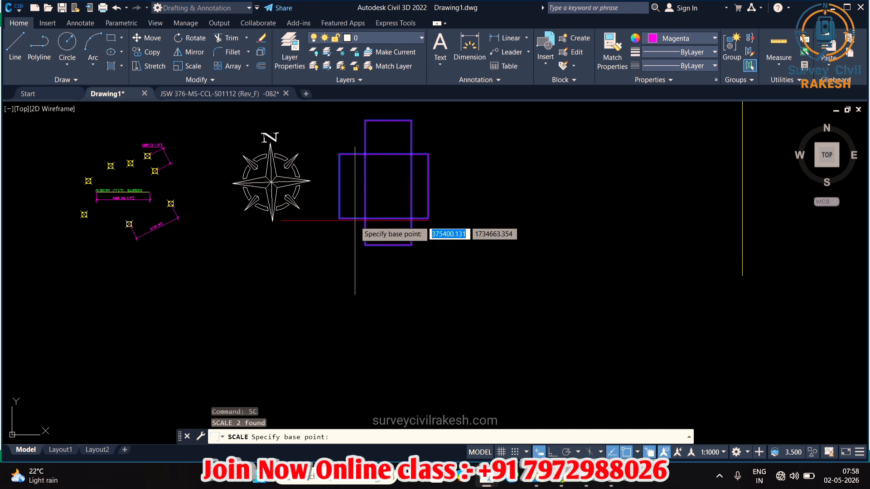
{"action": "left_click", "coordinate": [339, 219]}
{"action": "scroll", "coordinate": [342, 221], "scroll_direction": "up", "scroll_amount": 4}
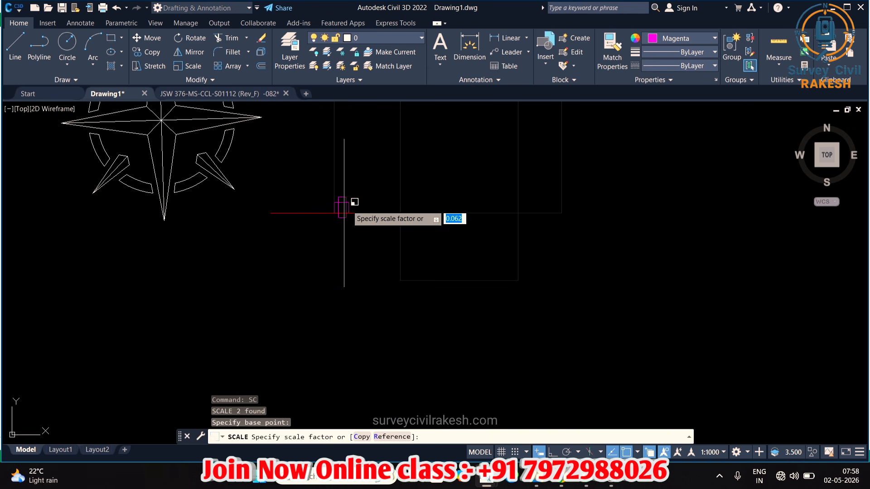
{"action": "scroll", "coordinate": [349, 231], "scroll_direction": "down", "scroll_amount": 5}
{"action": "scroll", "coordinate": [363, 213], "scroll_direction": "up", "scroll_amount": 5}
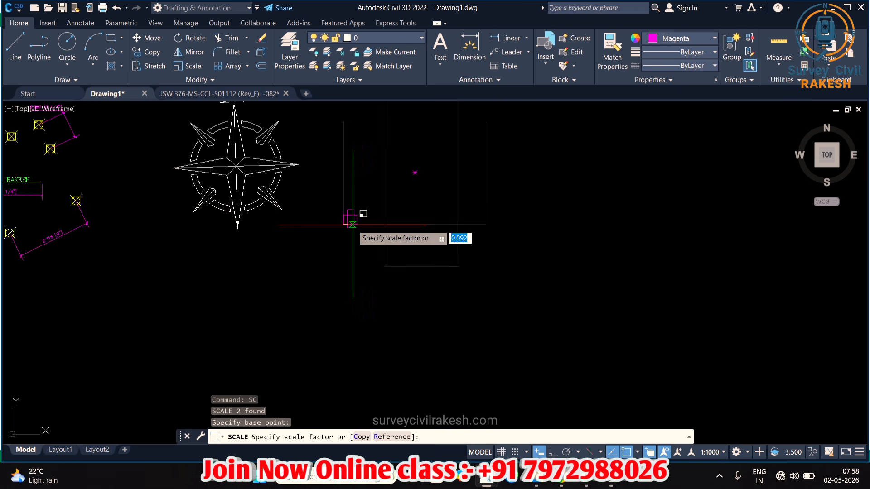
{"action": "scroll", "coordinate": [396, 176], "scroll_direction": "down", "scroll_amount": 5}
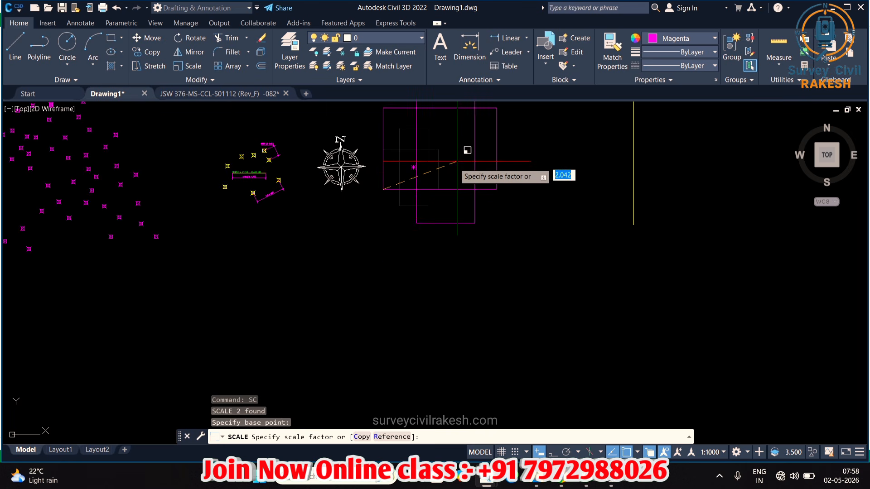
{"action": "scroll", "coordinate": [435, 170], "scroll_direction": "up", "scroll_amount": 5}
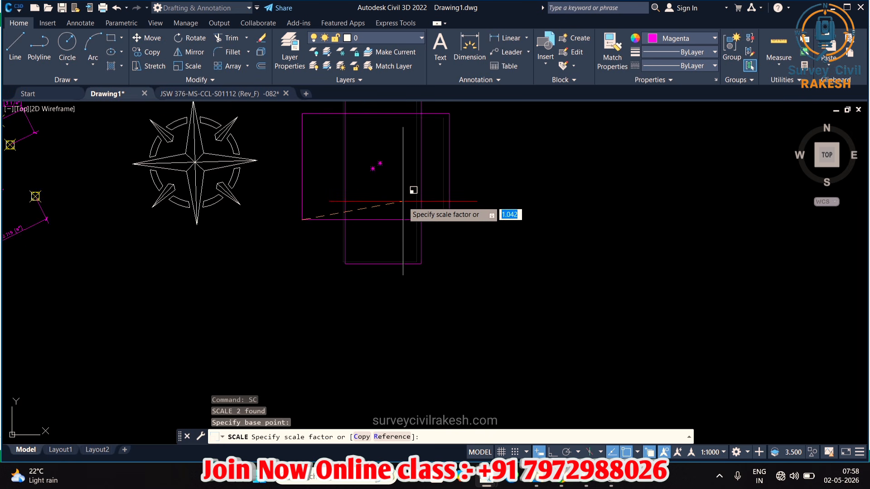
{"action": "scroll", "coordinate": [384, 200], "scroll_direction": "up", "scroll_amount": 5}
{"action": "scroll", "coordinate": [398, 217], "scroll_direction": "down", "scroll_amount": 3}
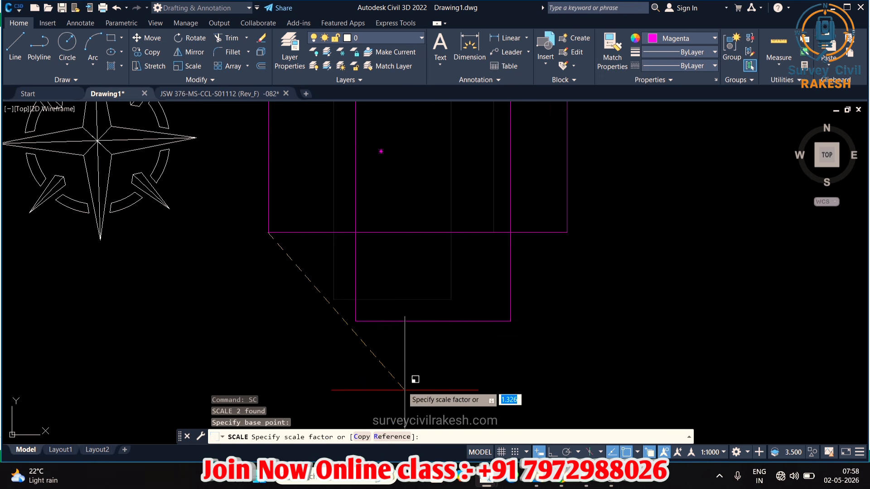
Use the Reference option and take the wide rectangle's full bottom edge, from lower-left to lower-right corner, as the reference length
{"action": "type", "text": "r"}
{"action": "key", "text": "Return"}
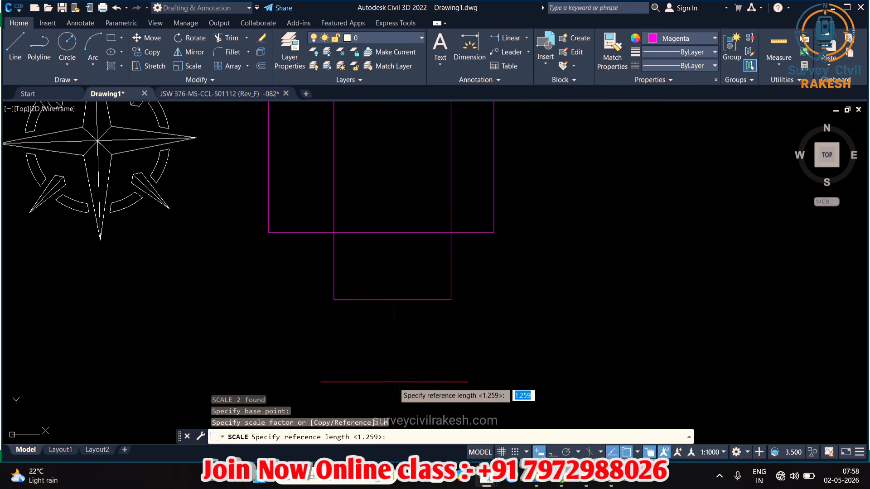
{"action": "scroll", "coordinate": [267, 240], "scroll_direction": "up", "scroll_amount": 3}
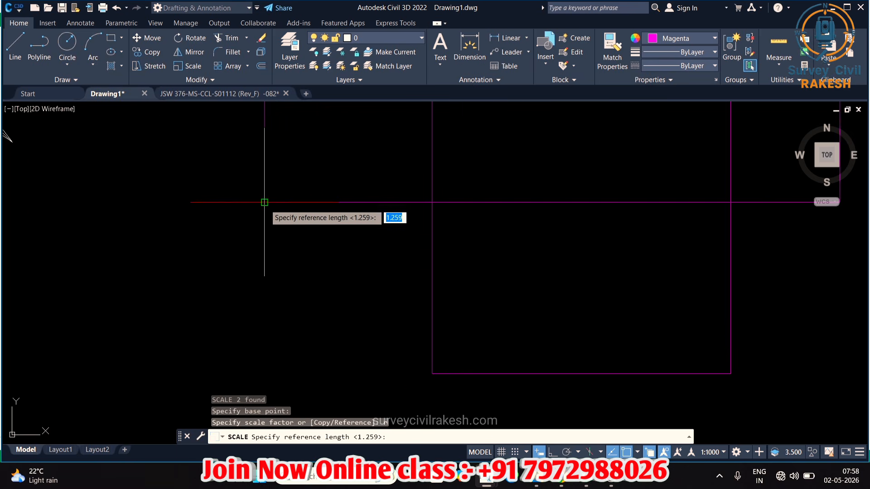
{"action": "left_click", "coordinate": [265, 202]}
{"action": "scroll", "coordinate": [293, 233], "scroll_direction": "down", "scroll_amount": 5}
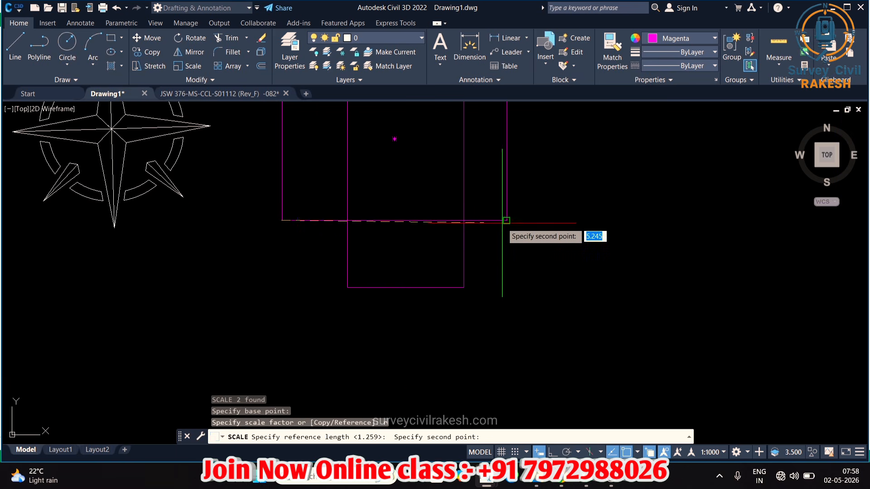
{"action": "scroll", "coordinate": [507, 222], "scroll_direction": "up", "scroll_amount": 2}
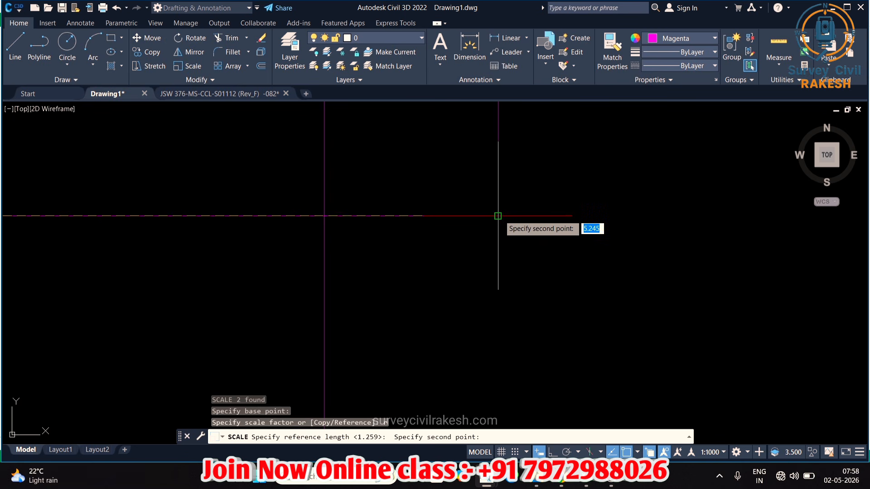
{"action": "left_click", "coordinate": [497, 215]}
Finish the reference scaling by picking a freehand new length that moderately enlarges both rectangles
{"action": "scroll", "coordinate": [497, 219], "scroll_direction": "down", "scroll_amount": 4}
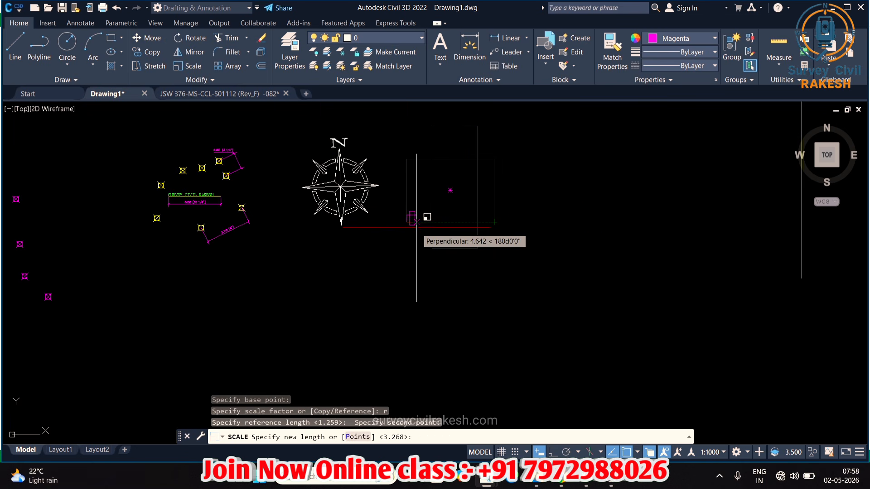
{"action": "scroll", "coordinate": [569, 217], "scroll_direction": "up", "scroll_amount": 2}
{"action": "scroll", "coordinate": [530, 251], "scroll_direction": "down", "scroll_amount": 4}
{"action": "scroll", "coordinate": [531, 250], "scroll_direction": "up", "scroll_amount": 4}
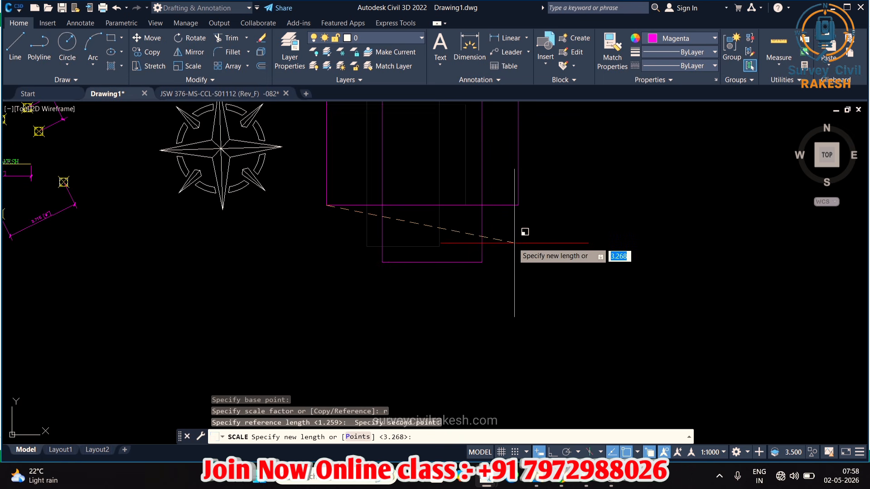
{"action": "scroll", "coordinate": [489, 232], "scroll_direction": "up", "scroll_amount": 1}
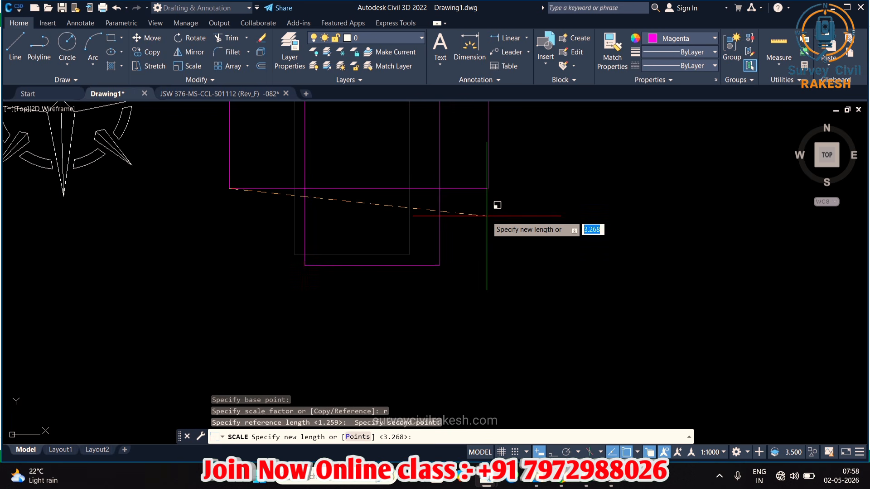
{"action": "scroll", "coordinate": [498, 217], "scroll_direction": "down", "scroll_amount": 3}
{"action": "scroll", "coordinate": [502, 221], "scroll_direction": "down", "scroll_amount": 2}
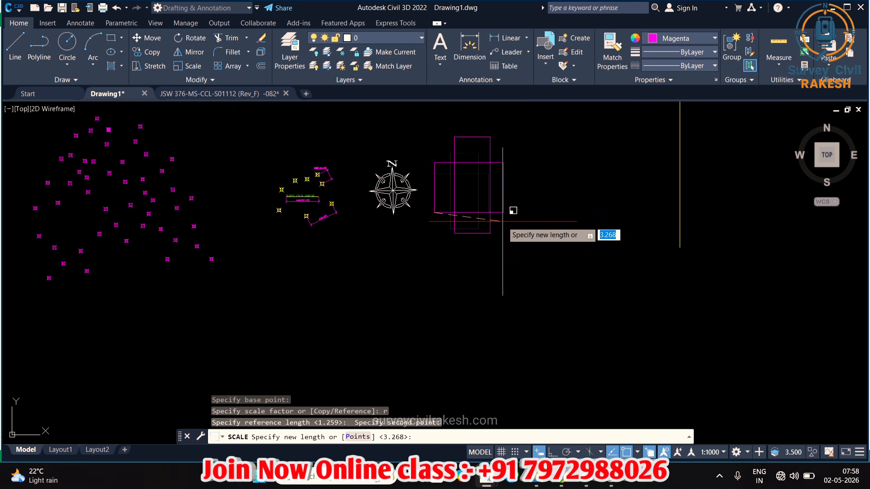
{"action": "left_click", "coordinate": [503, 221]}
{"action": "scroll", "coordinate": [471, 234], "scroll_direction": "down", "scroll_amount": 4}
{"action": "scroll", "coordinate": [488, 214], "scroll_direction": "up", "scroll_amount": 4}
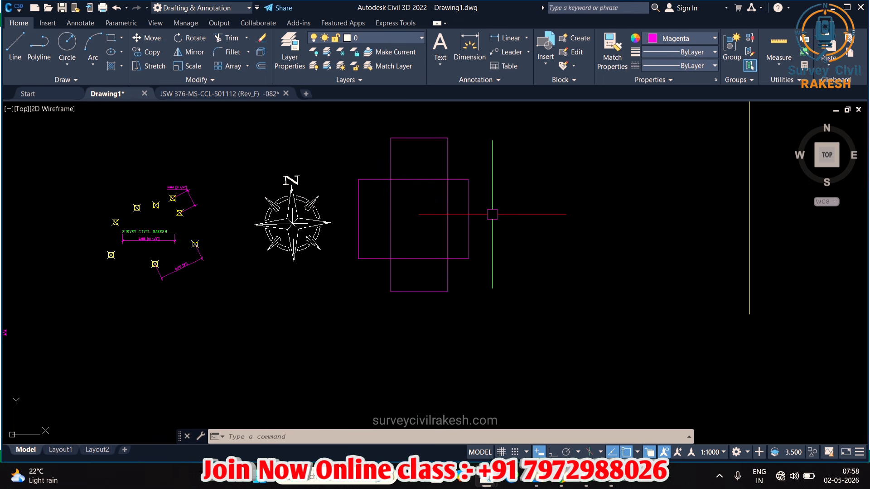
{"action": "scroll", "coordinate": [416, 284], "scroll_direction": "down", "scroll_amount": 6}
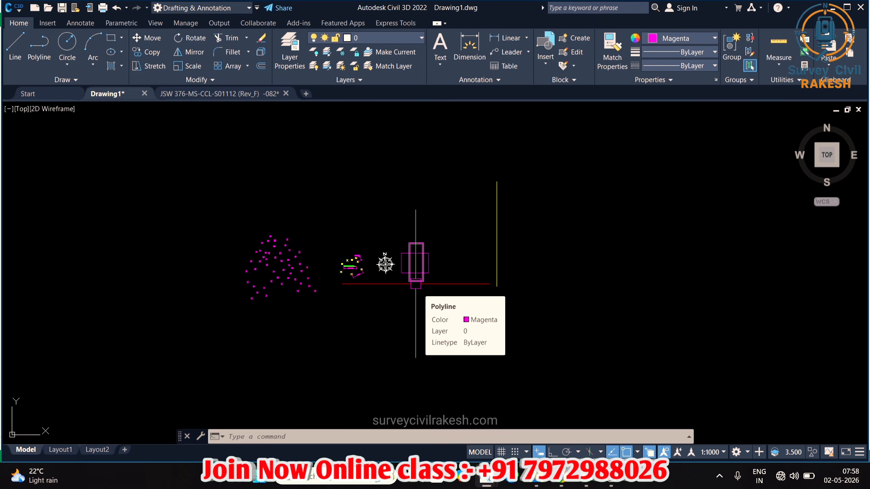
{"action": "scroll", "coordinate": [437, 272], "scroll_direction": "up", "scroll_amount": 6}
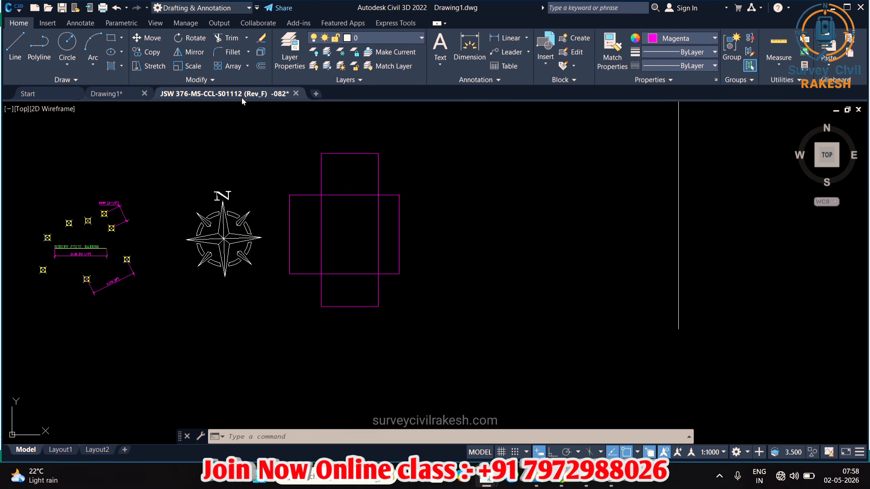
Switch to the JSW 376-MS-CCL-S01112 (Rev_F) -082 drawing and examine the dimensions of the footing below grid 9a
{"action": "left_click", "coordinate": [219, 94]}
{"action": "scroll", "coordinate": [276, 267], "scroll_direction": "up", "scroll_amount": 6}
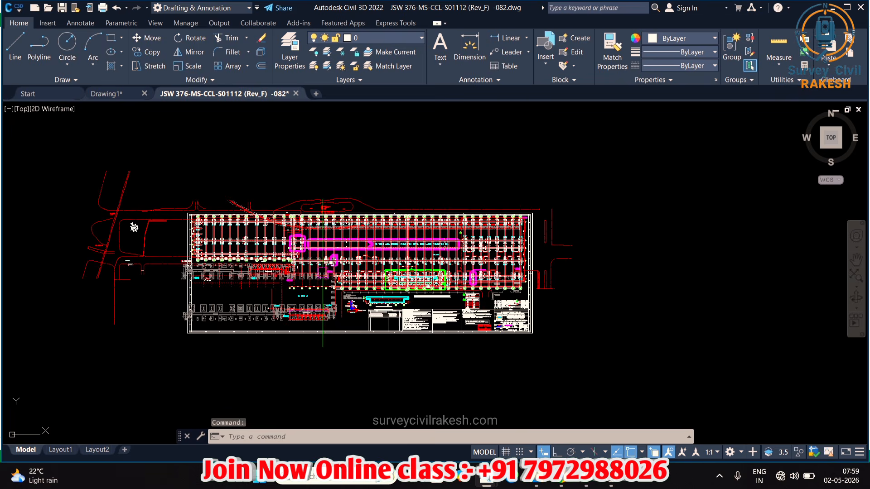
{"action": "scroll", "coordinate": [104, 189], "scroll_direction": "up", "scroll_amount": 8}
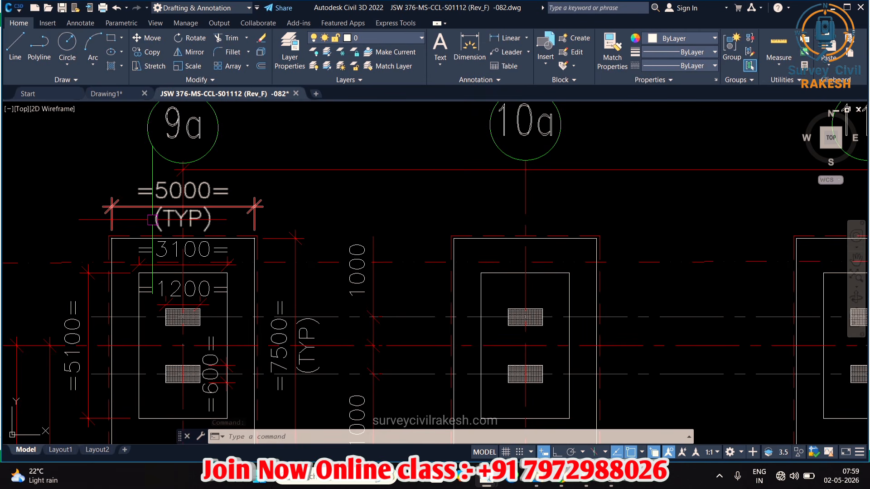
{"action": "scroll", "coordinate": [168, 215], "scroll_direction": "down", "scroll_amount": 10}
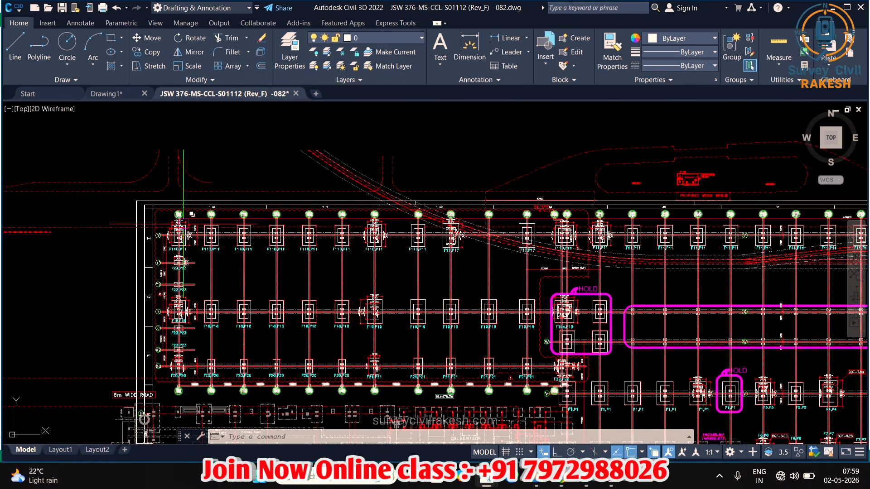
{"action": "scroll", "coordinate": [183, 213], "scroll_direction": "down", "scroll_amount": 1}
{"action": "scroll", "coordinate": [123, 242], "scroll_direction": "up", "scroll_amount": 12}
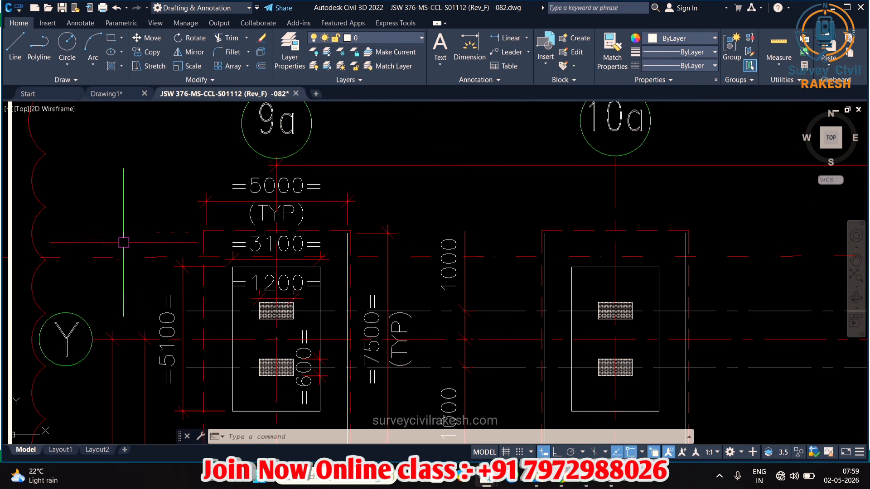
{"action": "scroll", "coordinate": [227, 265], "scroll_direction": "up", "scroll_amount": 2}
{"action": "left_click", "coordinate": [253, 207]}
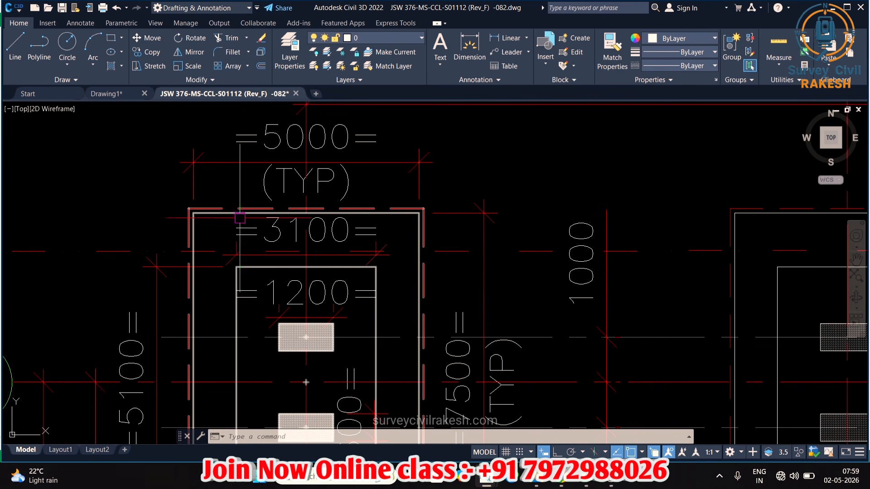
{"action": "scroll", "coordinate": [240, 218], "scroll_direction": "up", "scroll_amount": 4}
{"action": "key", "text": "Escape"}
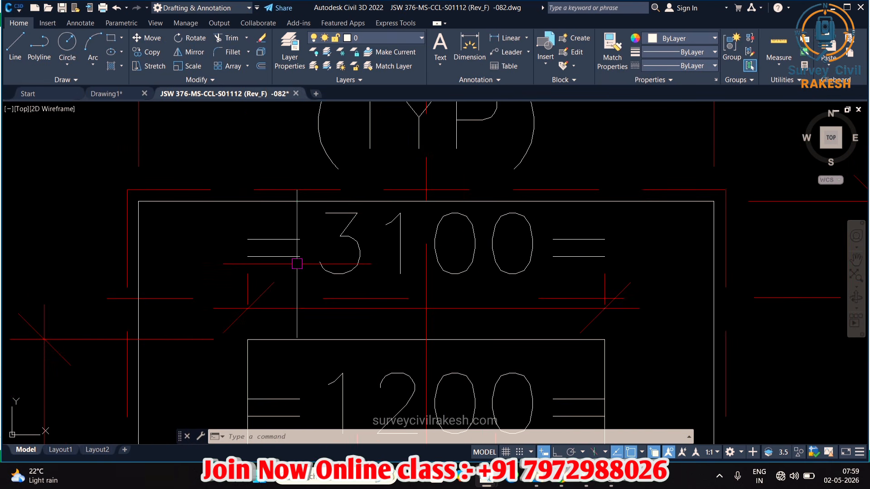
Add an aligned dimension along the upper edge of the footing below grid 9a, from its upper-left to its upper-right corner
{"action": "scroll", "coordinate": [297, 264], "scroll_direction": "down", "scroll_amount": 4}
{"action": "scroll", "coordinate": [294, 260], "scroll_direction": "up", "scroll_amount": 3}
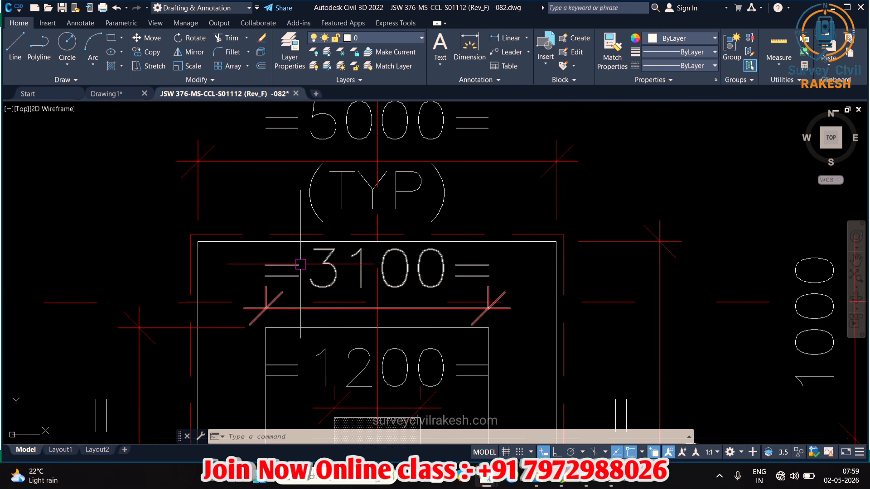
{"action": "type", "text": "dal"}
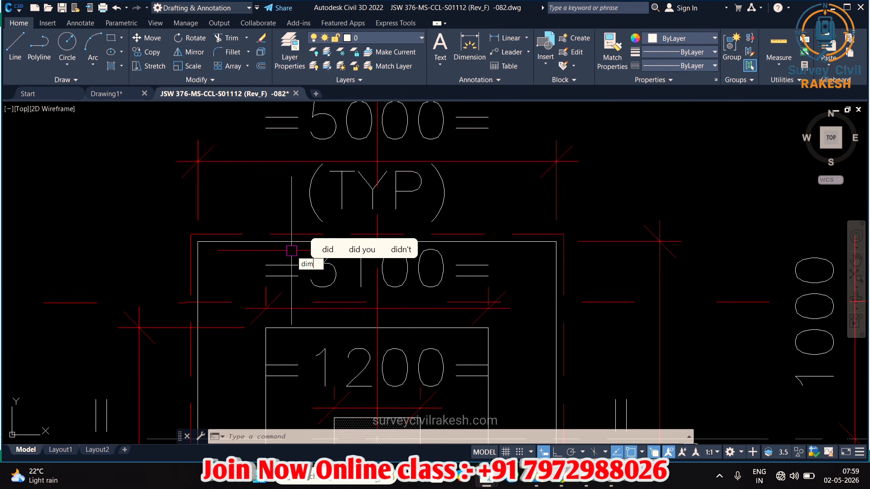
{"action": "key", "text": "Return"}
{"action": "scroll", "coordinate": [199, 248], "scroll_direction": "up", "scroll_amount": 2}
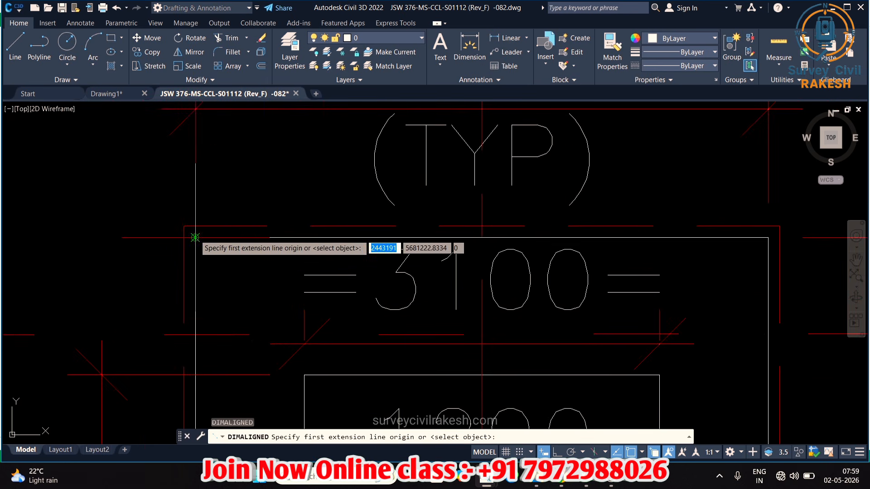
{"action": "left_click", "coordinate": [196, 238]}
{"action": "scroll", "coordinate": [367, 313], "scroll_direction": "down", "scroll_amount": 2}
{"action": "left_click", "coordinate": [618, 266]}
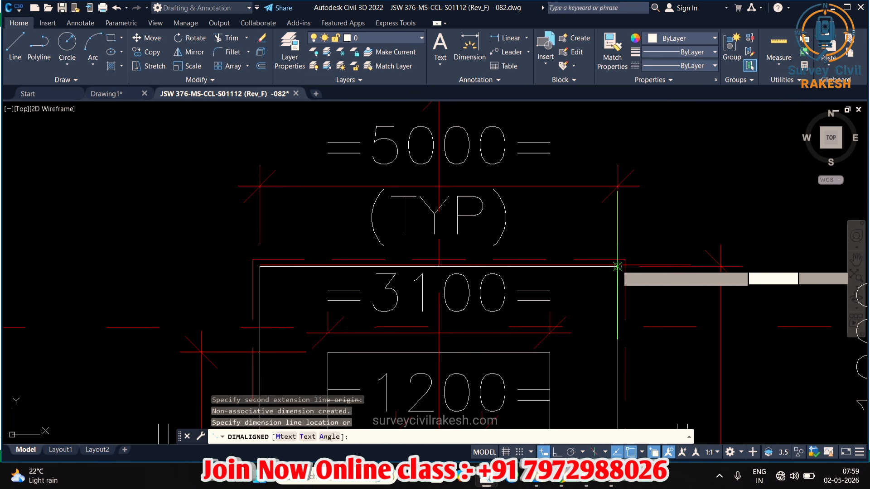
{"action": "left_click", "coordinate": [616, 243]}
{"action": "scroll", "coordinate": [380, 251], "scroll_direction": "up", "scroll_amount": 5}
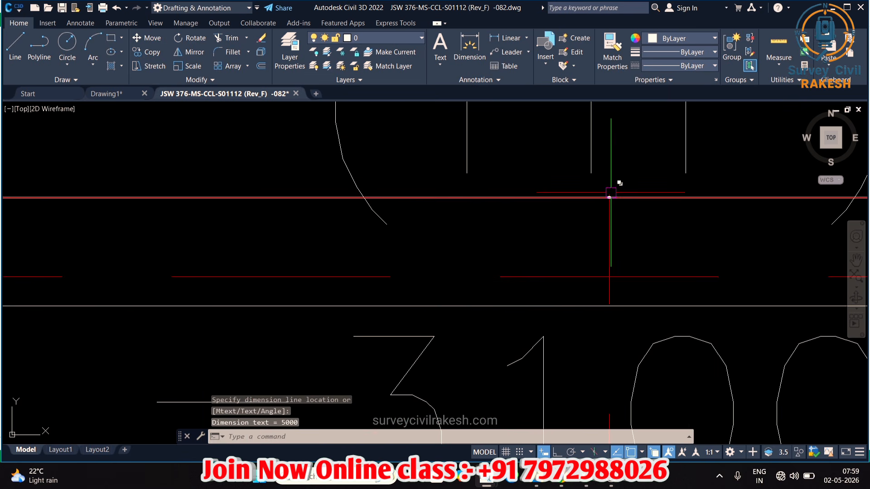
{"action": "scroll", "coordinate": [610, 195], "scroll_direction": "down", "scroll_amount": 5}
{"action": "scroll", "coordinate": [536, 252], "scroll_direction": "up", "scroll_amount": 3}
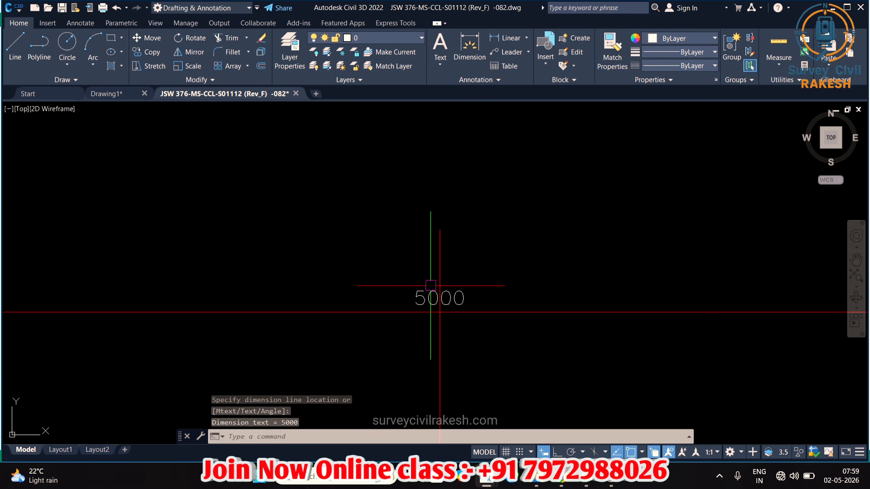
Draw a horizontal 5-unit polyline in the empty area above the site plan with Ortho on
{"action": "scroll", "coordinate": [410, 303], "scroll_direction": "down", "scroll_amount": 8}
{"action": "scroll", "coordinate": [322, 307], "scroll_direction": "down", "scroll_amount": 2}
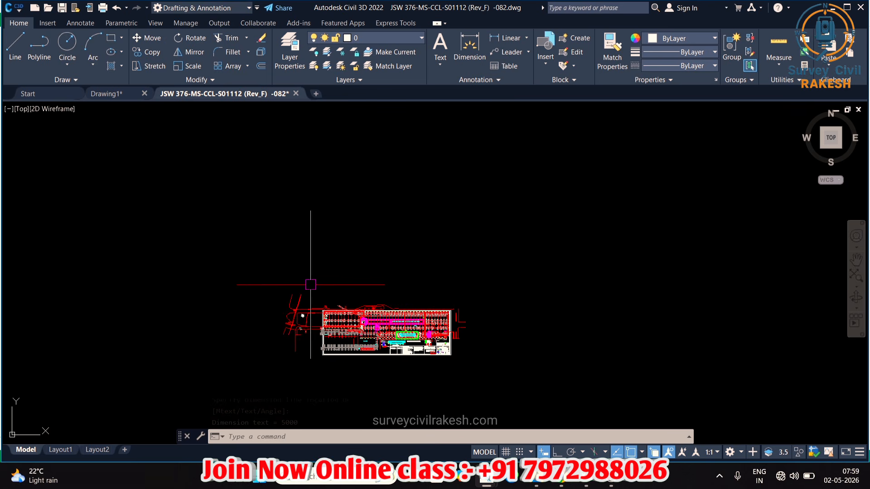
{"action": "type", "text": "pl"}
{"action": "key", "text": "Return"}
{"action": "left_click", "coordinate": [428, 194]}
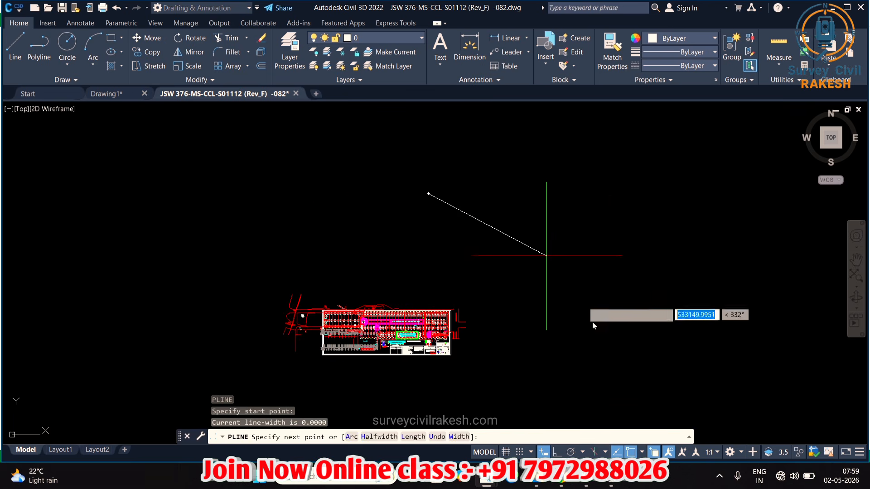
{"action": "left_click", "coordinate": [556, 454]}
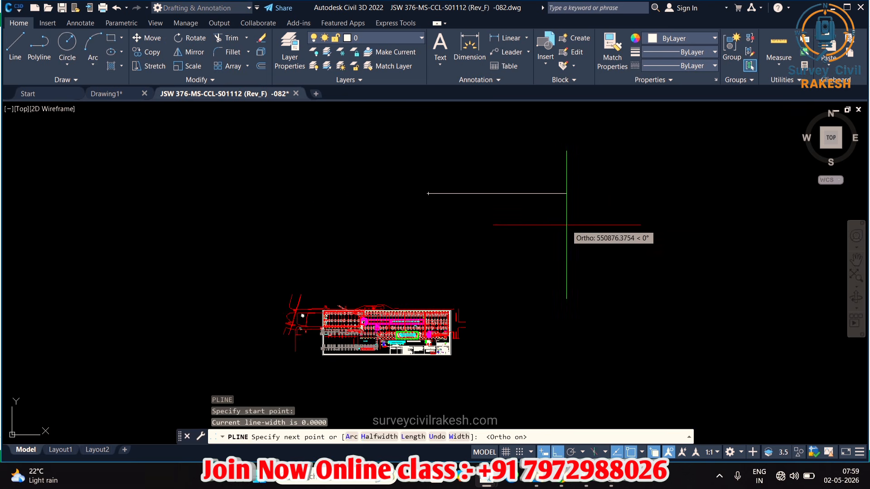
{"action": "type", "text": "5"}
{"action": "key", "text": "Return"}
{"action": "key", "text": "Escape"}
Select the whole site plan and start Align, taking the upper-left corner of the footing below grid 9a as first source point
{"action": "scroll", "coordinate": [330, 301], "scroll_direction": "up", "scroll_amount": 2}
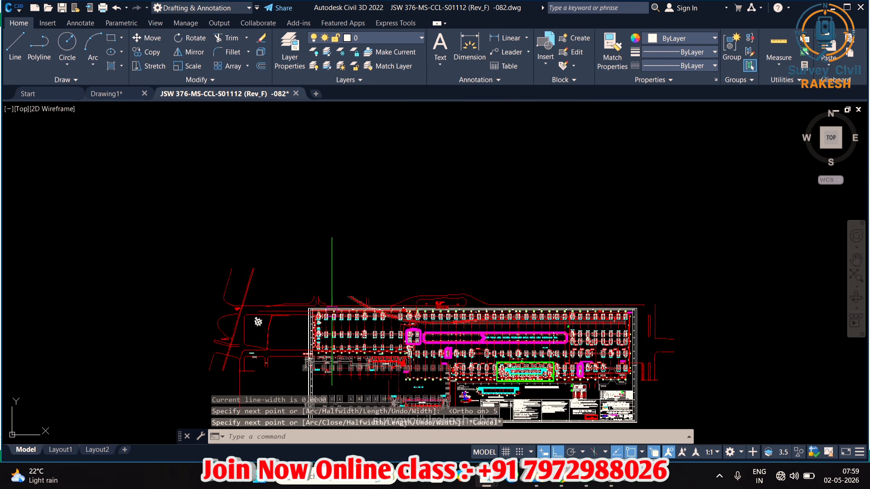
{"action": "scroll", "coordinate": [345, 292], "scroll_direction": "down", "scroll_amount": 2}
{"action": "left_click", "coordinate": [256, 262]}
{"action": "left_click", "coordinate": [540, 393]}
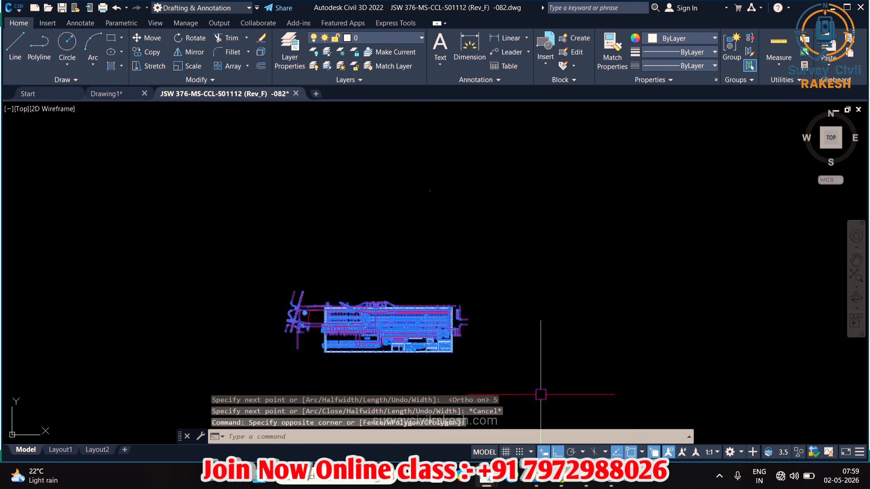
{"action": "scroll", "coordinate": [445, 382], "scroll_direction": "up", "scroll_amount": 1}
{"action": "type", "text": "AL"}
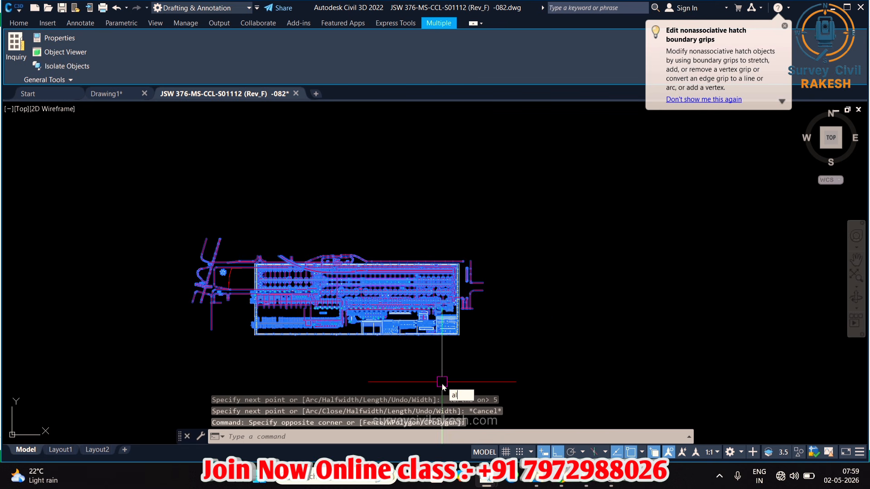
{"action": "key", "text": "Return"}
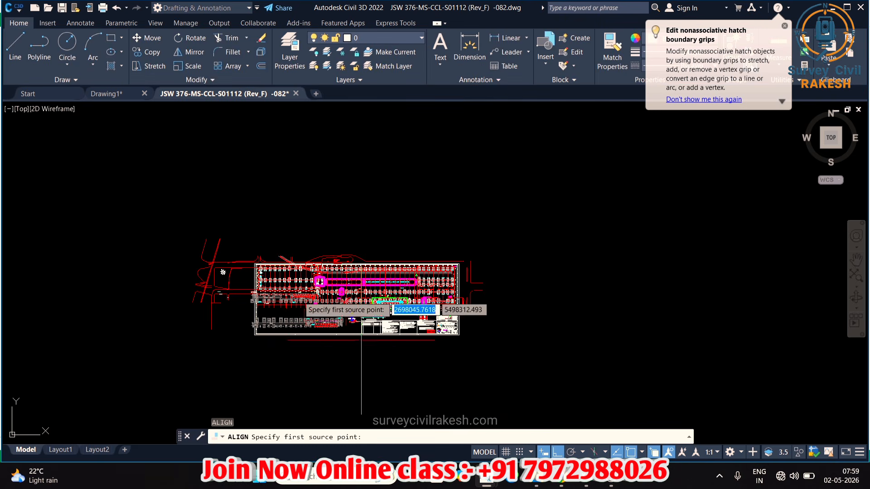
{"action": "scroll", "coordinate": [260, 270], "scroll_direction": "up", "scroll_amount": 3}
{"action": "scroll", "coordinate": [259, 271], "scroll_direction": "up", "scroll_amount": 6}
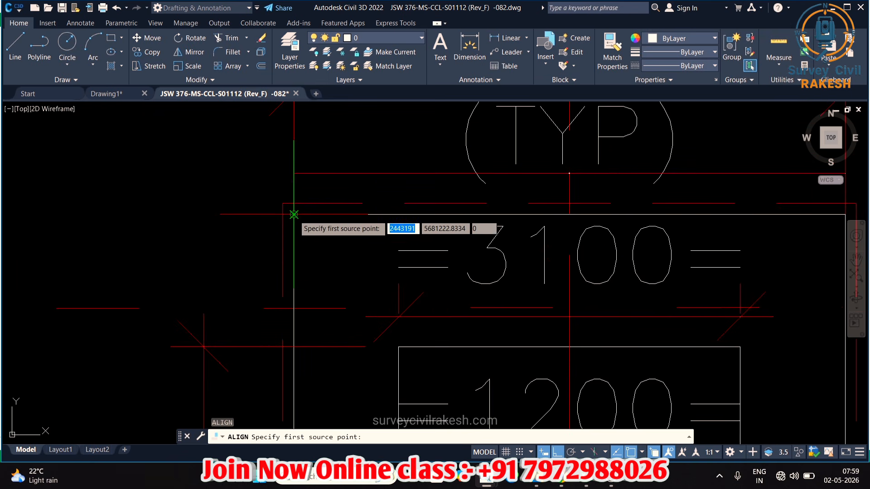
{"action": "left_click", "coordinate": [272, 245]}
Set the left end of the 5-unit polyline as the first destination point of the alignment
{"action": "scroll", "coordinate": [256, 290], "scroll_direction": "down", "scroll_amount": 8}
{"action": "scroll", "coordinate": [256, 290], "scroll_direction": "down", "scroll_amount": 10}
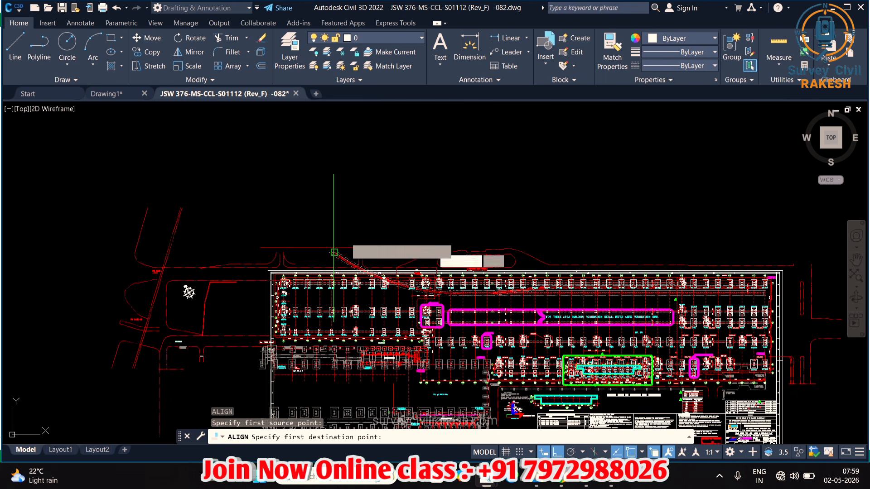
{"action": "scroll", "coordinate": [441, 146], "scroll_direction": "up", "scroll_amount": 5}
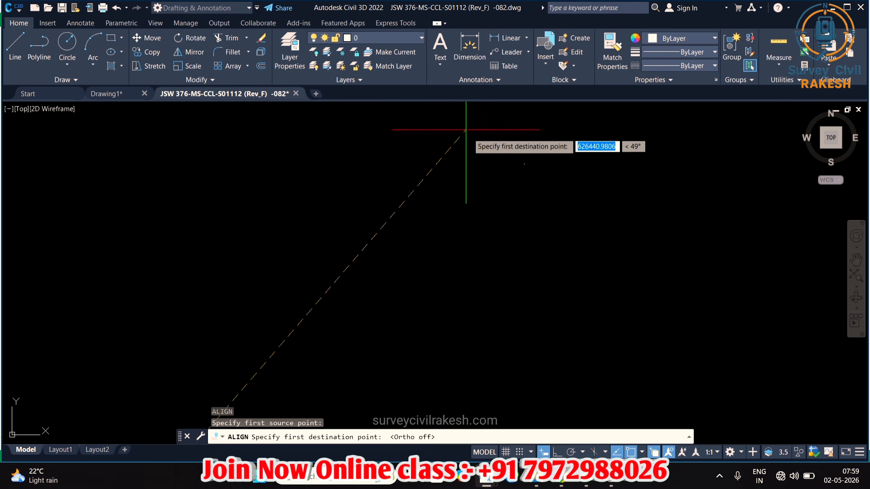
{"action": "scroll", "coordinate": [528, 185], "scroll_direction": "up", "scroll_amount": 3}
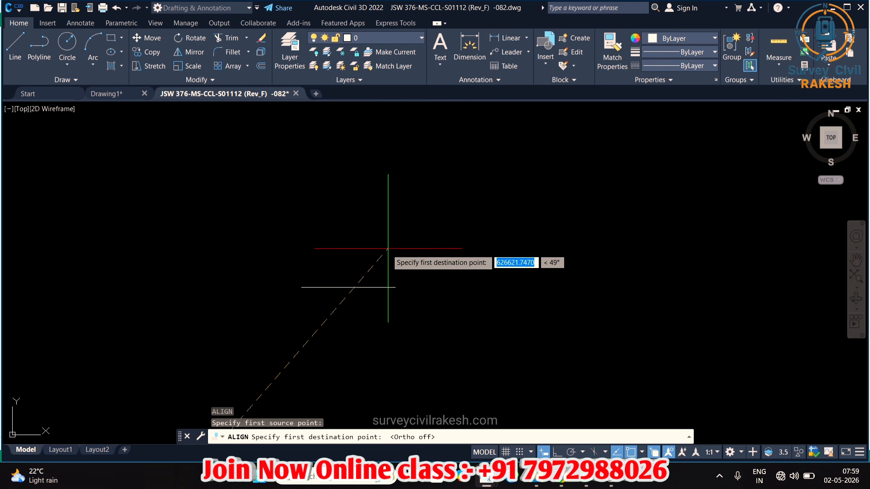
{"action": "scroll", "coordinate": [302, 291], "scroll_direction": "up", "scroll_amount": 1}
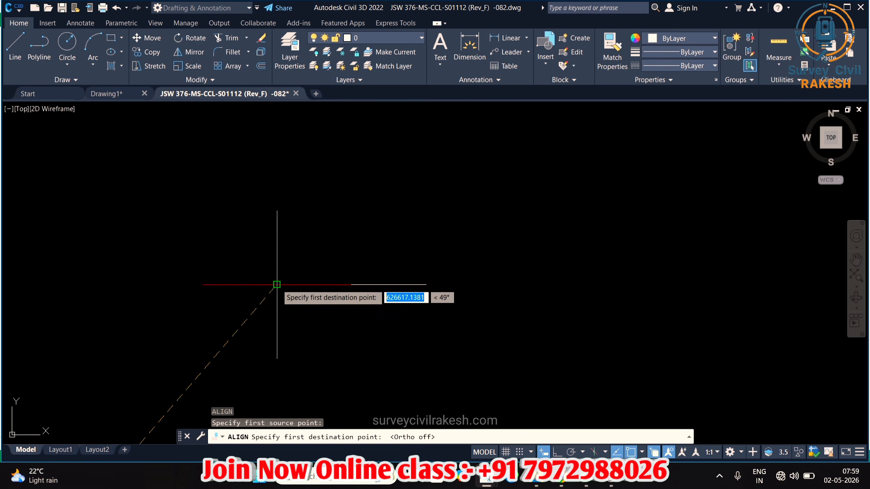
{"action": "left_click", "coordinate": [277, 285]}
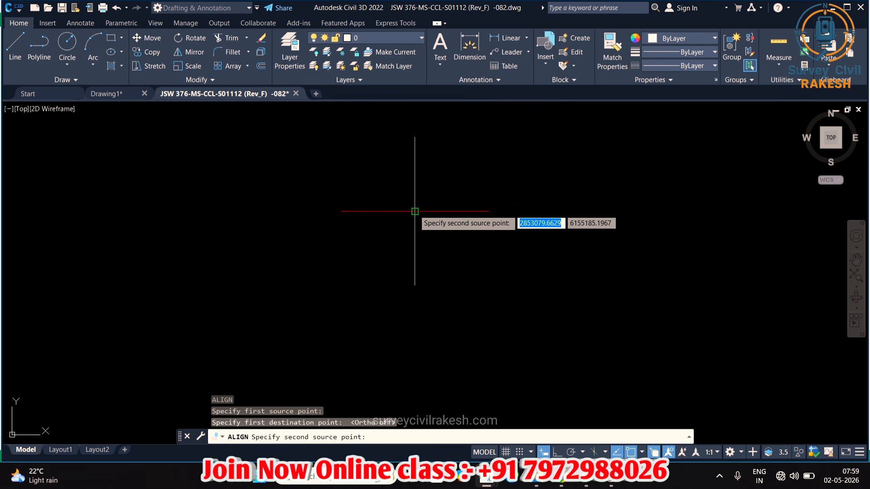
Pair the footing's upper-right corner as second source point with the polyline's right end as second destination point
{"action": "scroll", "coordinate": [414, 210], "scroll_direction": "down", "scroll_amount": 5}
{"action": "scroll", "coordinate": [335, 304], "scroll_direction": "up", "scroll_amount": 6}
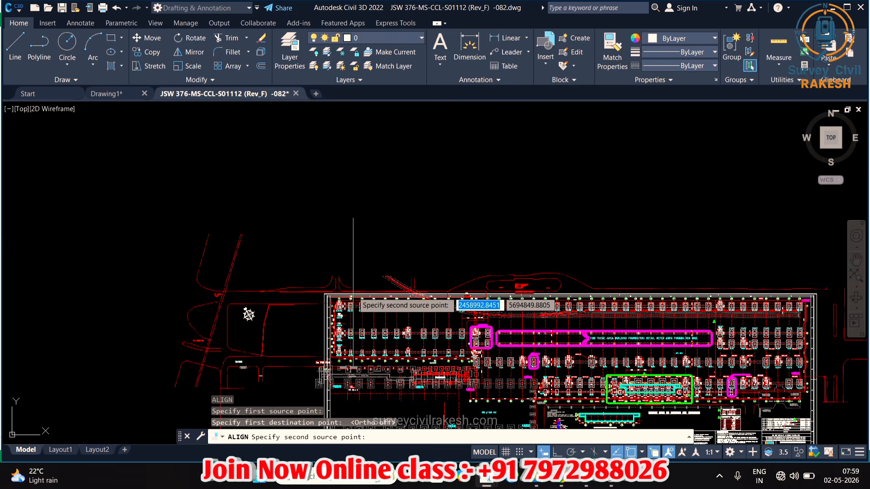
{"action": "scroll", "coordinate": [314, 323], "scroll_direction": "up", "scroll_amount": 10}
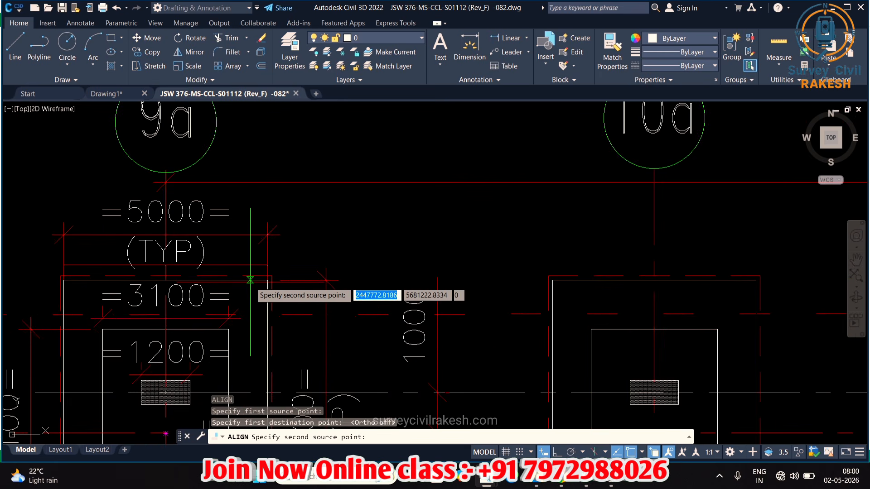
{"action": "scroll", "coordinate": [253, 294], "scroll_direction": "up", "scroll_amount": 8}
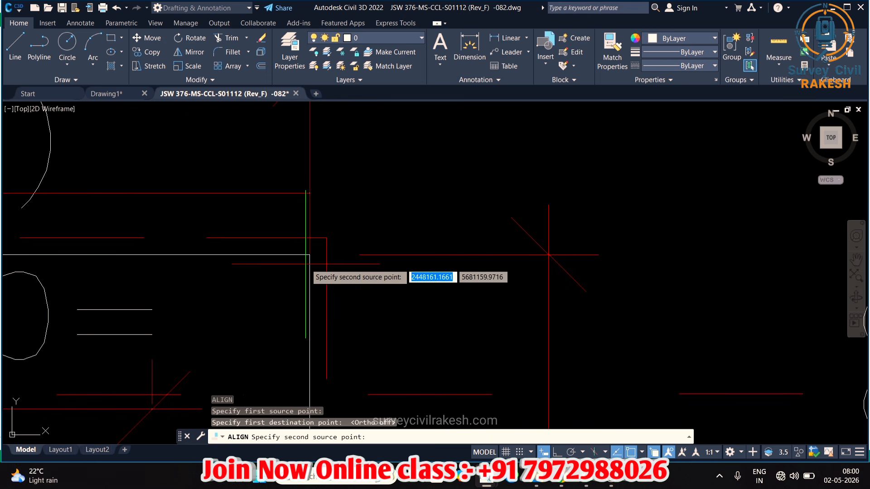
{"action": "left_click", "coordinate": [310, 254]}
{"action": "scroll", "coordinate": [309, 255], "scroll_direction": "down", "scroll_amount": 10}
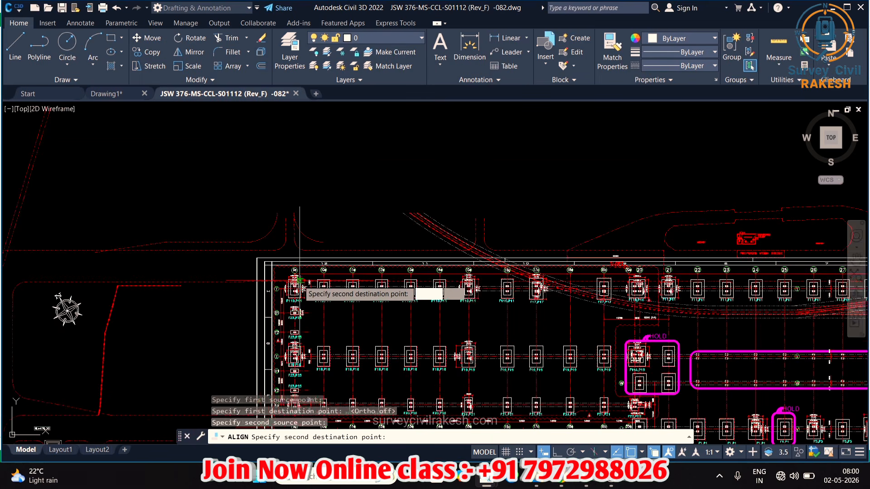
{"action": "scroll", "coordinate": [312, 285], "scroll_direction": "down", "scroll_amount": 6}
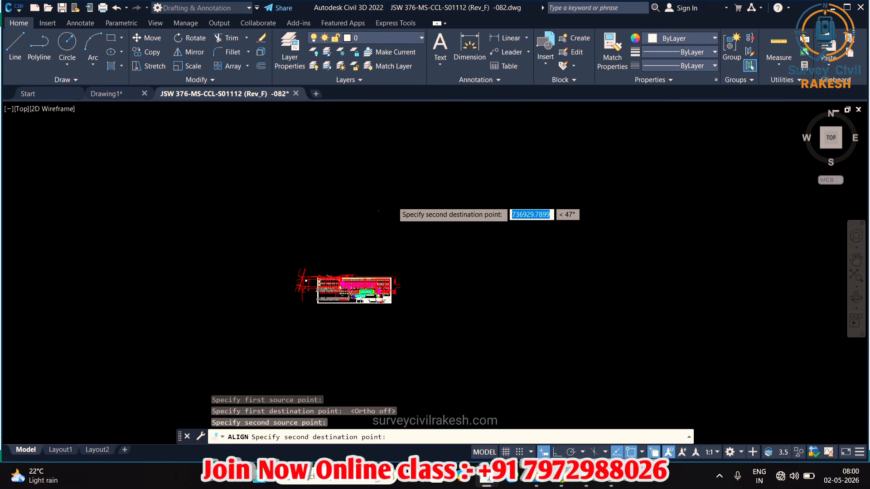
{"action": "scroll", "coordinate": [347, 219], "scroll_direction": "up", "scroll_amount": 10}
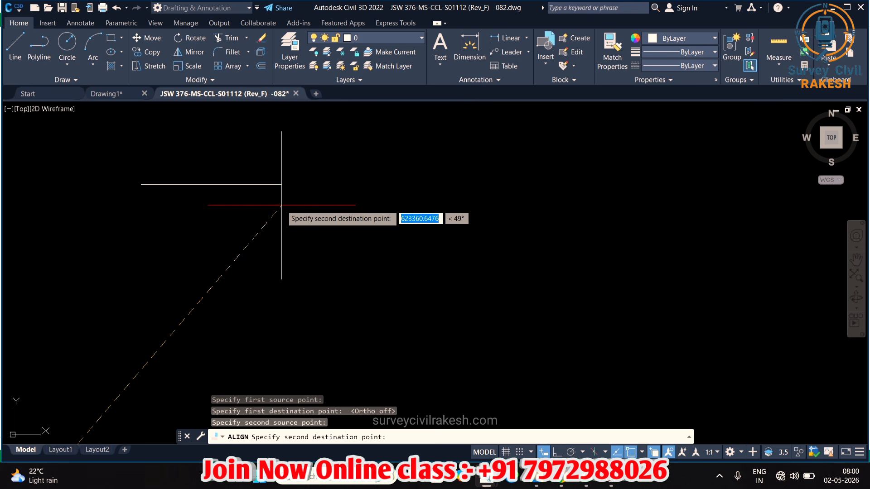
{"action": "scroll", "coordinate": [282, 205], "scroll_direction": "up", "scroll_amount": 2}
{"action": "left_click", "coordinate": [280, 171]}
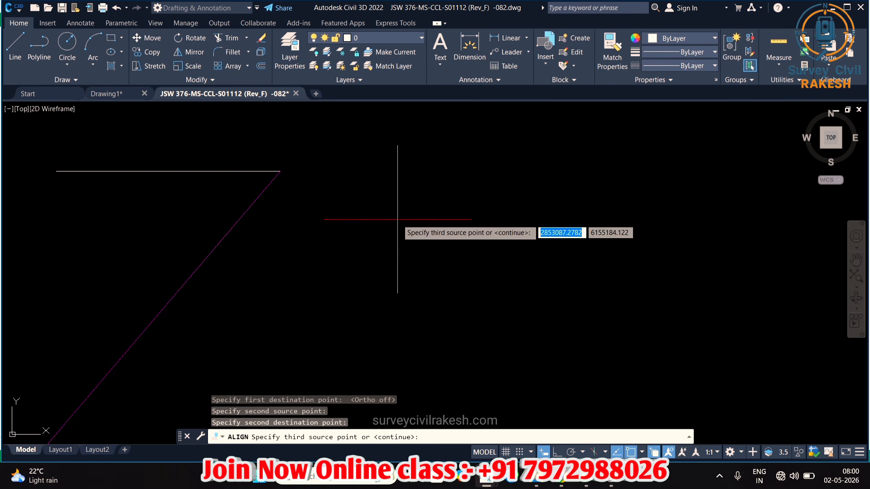
Skip the third alignment point and finish the alignment with scaling based on the alignment points set to Yes
{"action": "key", "text": "Return"}
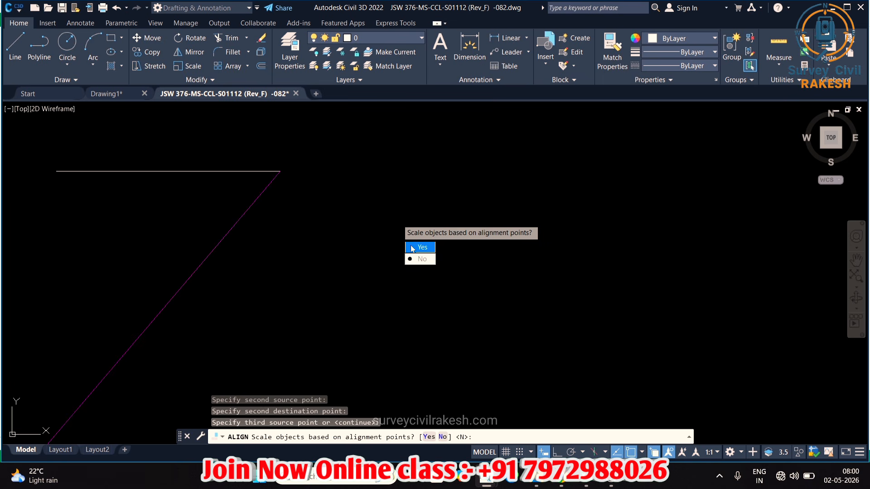
{"action": "left_click", "coordinate": [412, 248]}
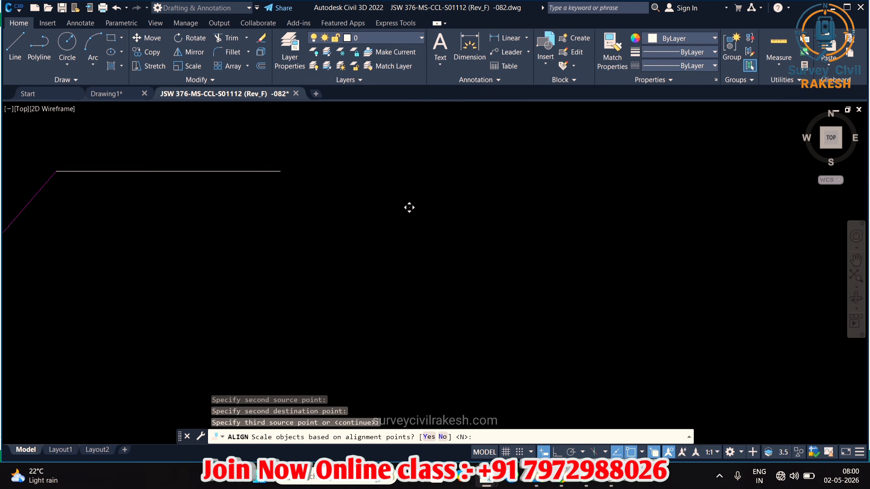
{"action": "type", "text": "y"}
{"action": "key", "text": "Return"}
{"action": "scroll", "coordinate": [389, 207], "scroll_direction": "down", "scroll_amount": 3}
{"action": "scroll", "coordinate": [369, 204], "scroll_direction": "up", "scroll_amount": 5}
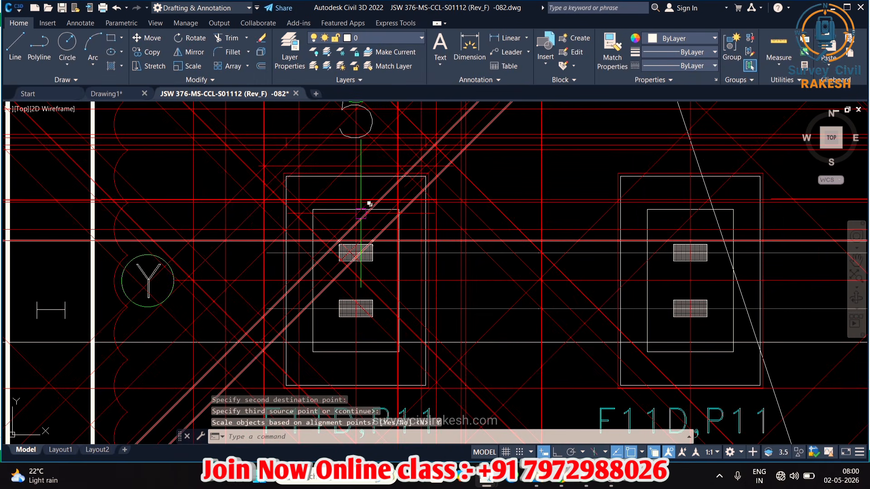
{"action": "scroll", "coordinate": [361, 213], "scroll_direction": "down", "scroll_amount": 8}
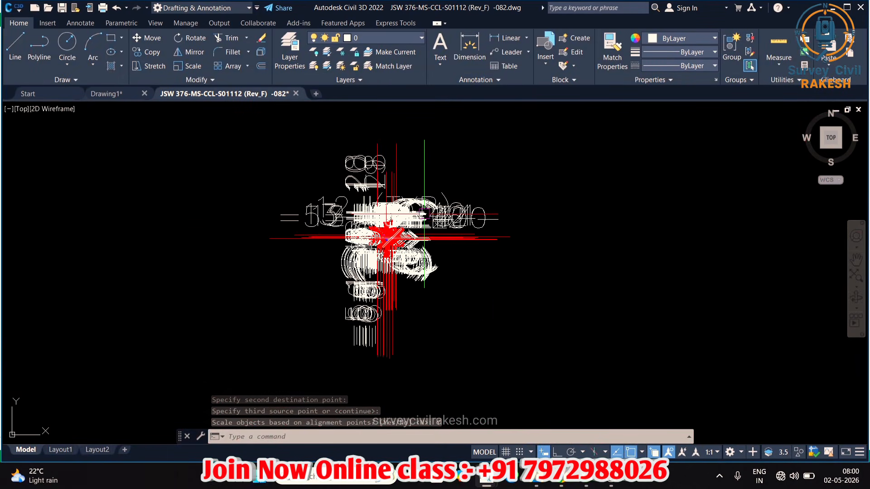
Select all dimensions in the site plan by similarity to one picked dimension and assign them the Standard dimension style
{"action": "left_click", "coordinate": [529, 275]}
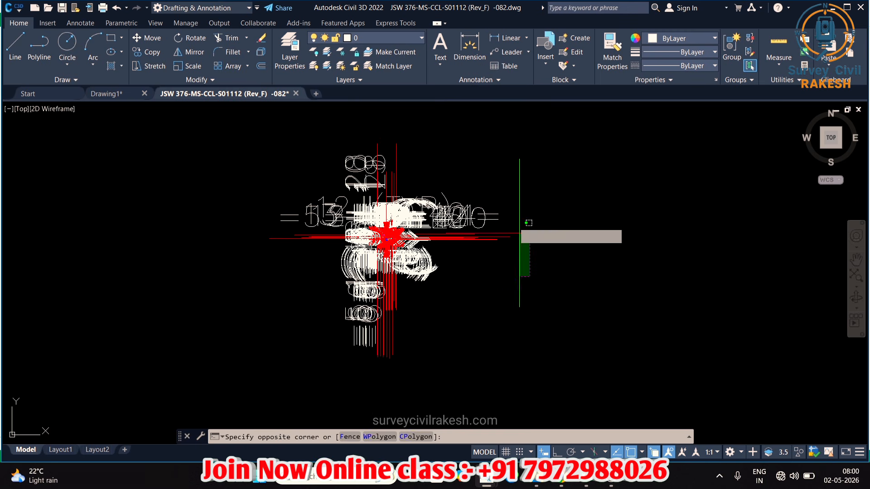
{"action": "left_click", "coordinate": [470, 155]}
{"action": "right_click", "coordinate": [477, 308]}
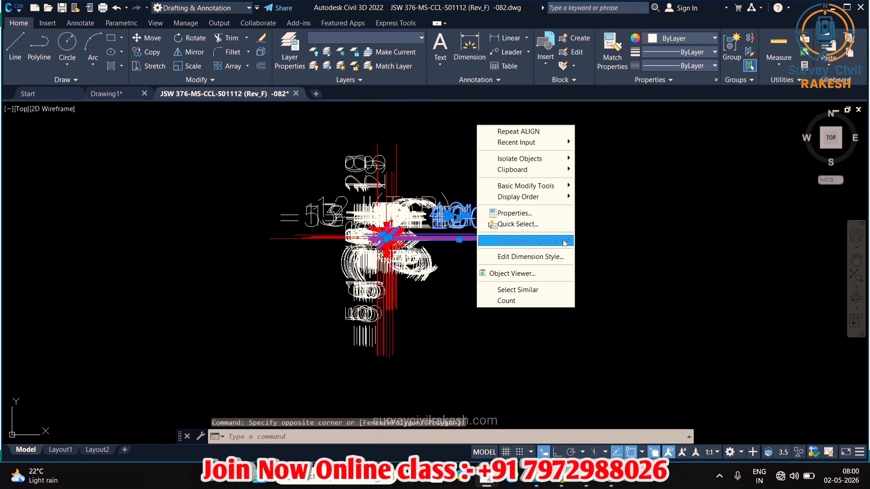
{"action": "left_click", "coordinate": [521, 290]}
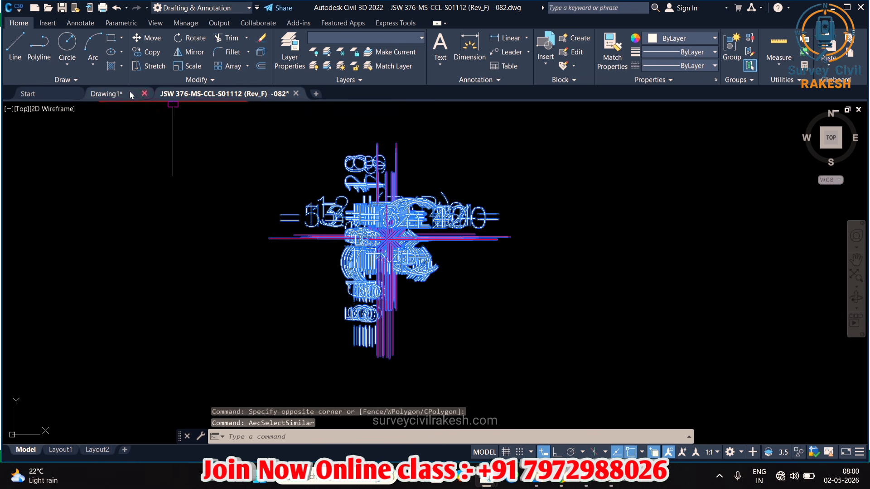
{"action": "left_click", "coordinate": [80, 23]}
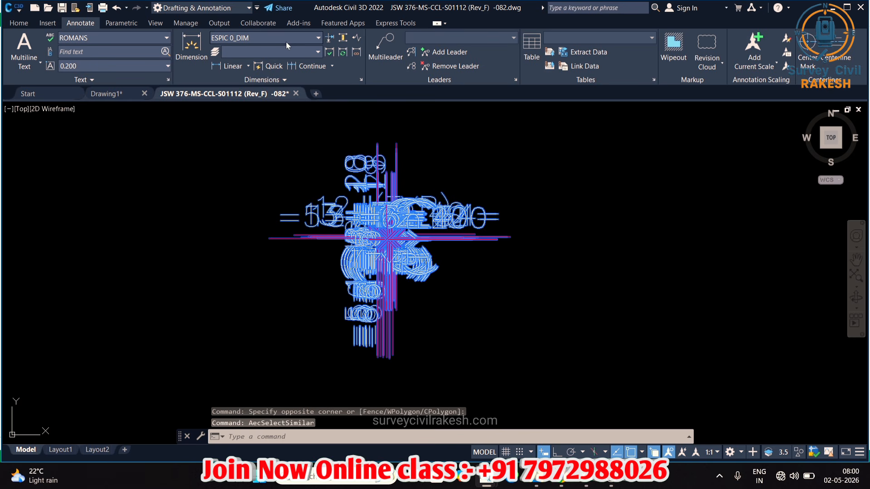
{"action": "left_click", "coordinate": [304, 37]}
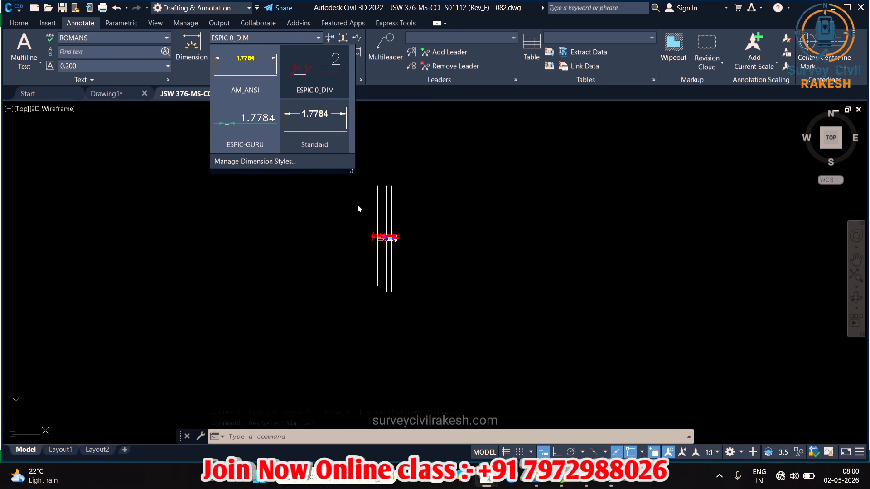
{"action": "key", "text": "Escape"}
{"action": "key", "text": "Escape"}
{"action": "key", "text": "Escape"}
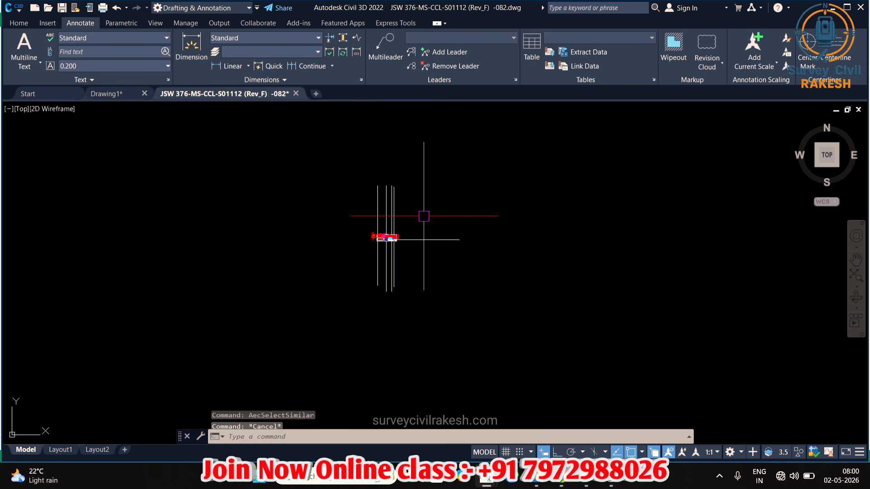
Erase the long stray lines extending above, beside and below the site plan
{"action": "scroll", "coordinate": [376, 228], "scroll_direction": "up", "scroll_amount": 6}
{"action": "scroll", "coordinate": [414, 235], "scroll_direction": "down", "scroll_amount": 5}
{"action": "left_click", "coordinate": [483, 206]}
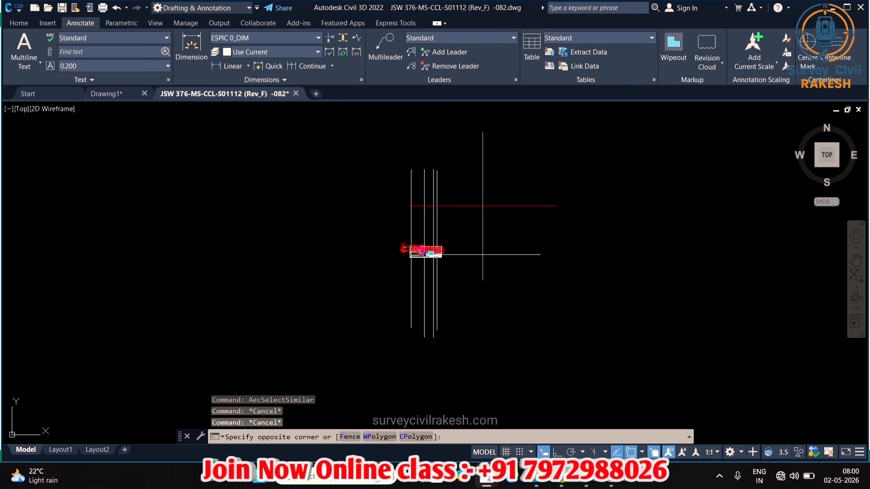
{"action": "left_click", "coordinate": [351, 154]}
{"action": "key", "text": "Delete"}
{"action": "left_click", "coordinate": [515, 293]}
{"action": "left_click", "coordinate": [493, 245]}
{"action": "key", "text": "Delete"}
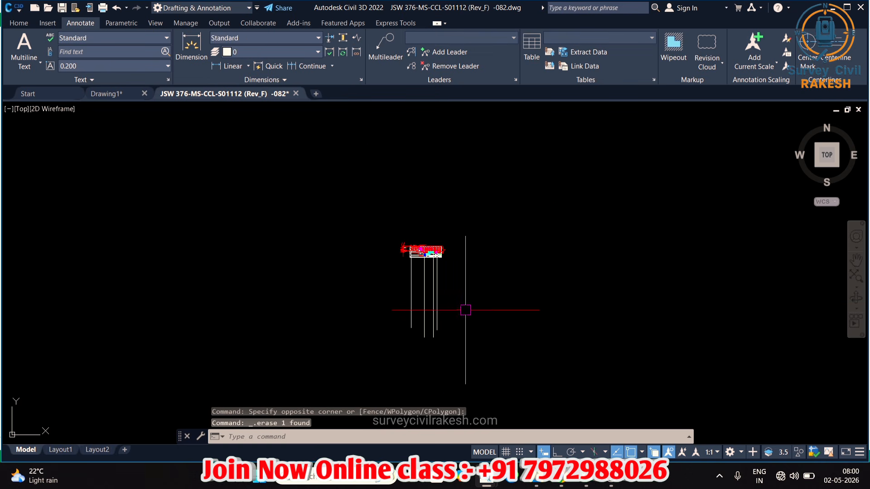
{"action": "left_click", "coordinate": [465, 309]}
{"action": "left_click", "coordinate": [360, 297]}
{"action": "key", "text": "Delete"}
Copy the whole site plan and paste it into Drawing1, clear of the existing survey points and sketches
{"action": "scroll", "coordinate": [422, 256], "scroll_direction": "up", "scroll_amount": 9}
{"action": "scroll", "coordinate": [331, 259], "scroll_direction": "up", "scroll_amount": 6}
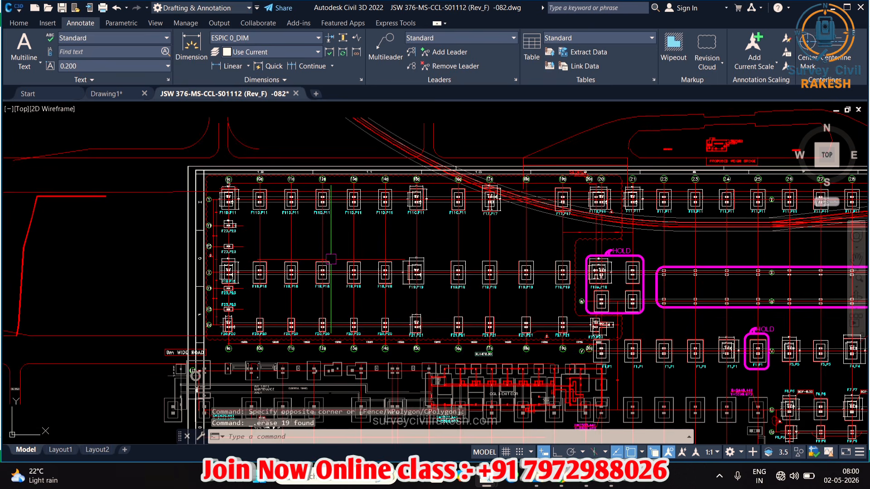
{"action": "scroll", "coordinate": [227, 190], "scroll_direction": "up", "scroll_amount": 12}
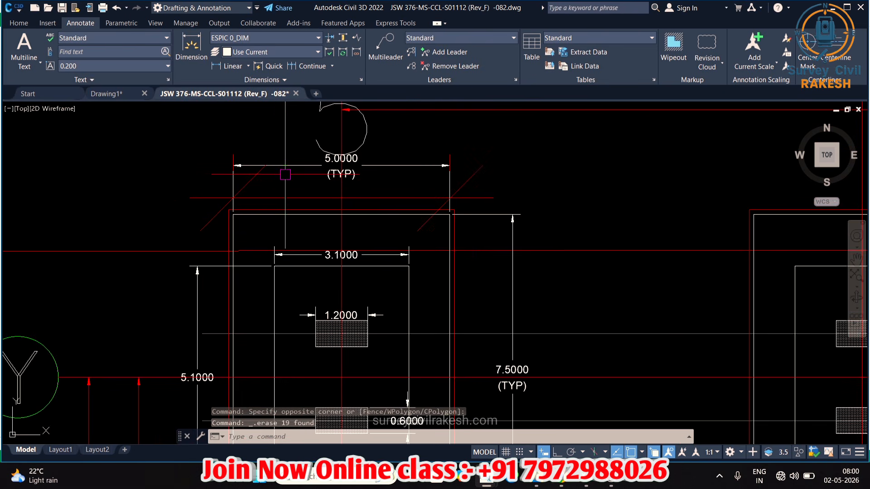
{"action": "scroll", "coordinate": [285, 174], "scroll_direction": "down", "scroll_amount": 20}
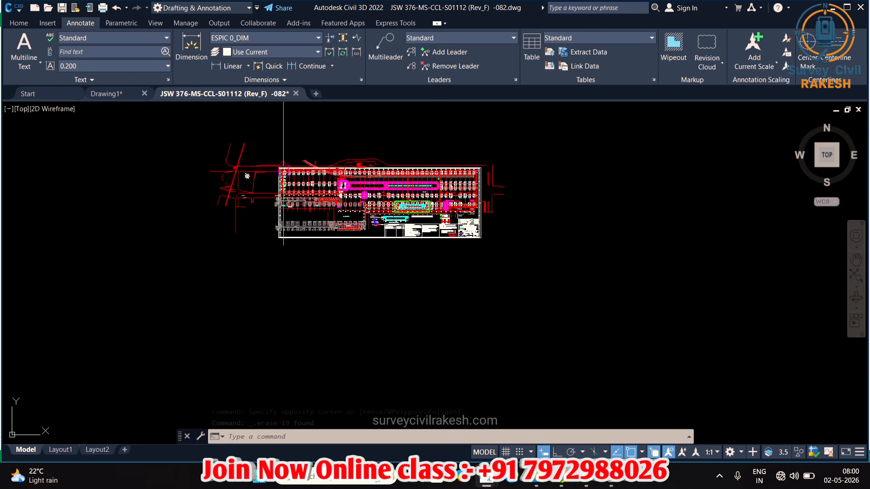
{"action": "left_click", "coordinate": [246, 145]}
{"action": "left_click", "coordinate": [381, 221]}
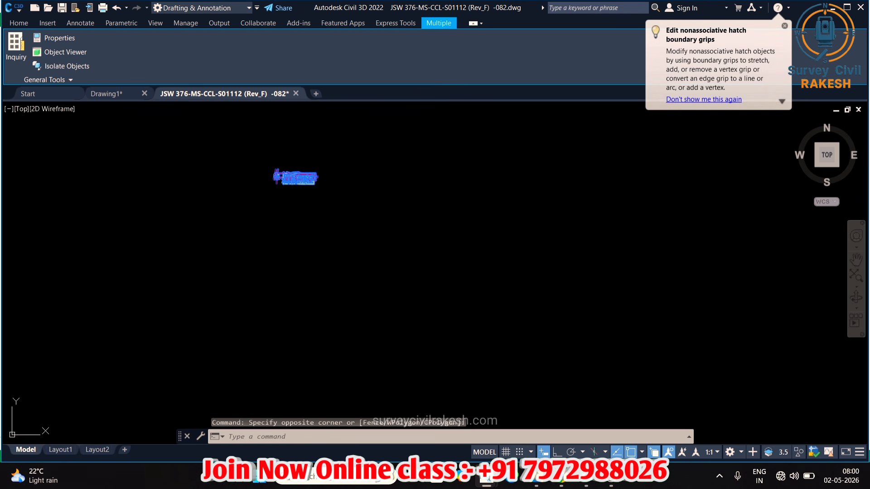
{"action": "key", "text": "ctrl+c"}
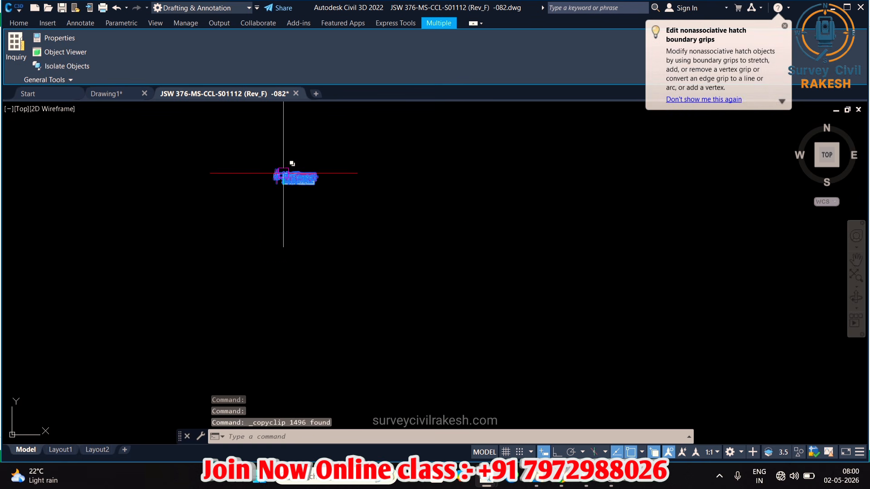
{"action": "left_click", "coordinate": [106, 94]}
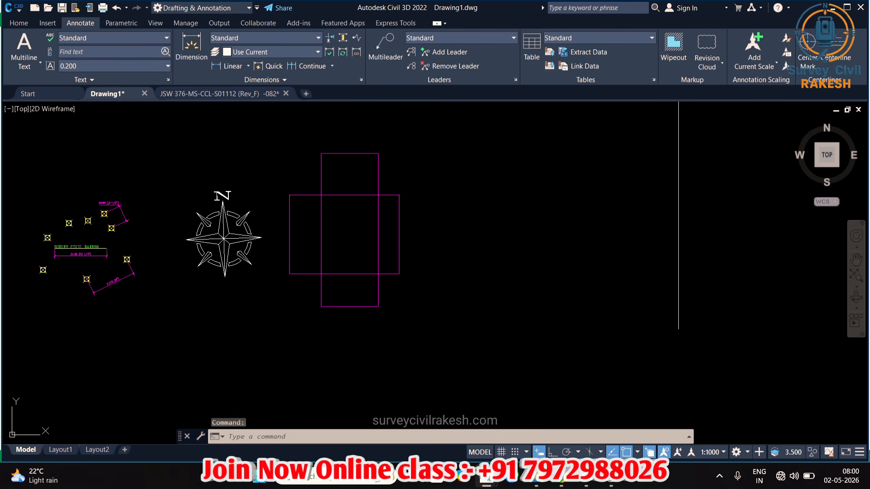
{"action": "key", "text": "ctrl+v"}
{"action": "scroll", "coordinate": [233, 213], "scroll_direction": "down", "scroll_amount": 6}
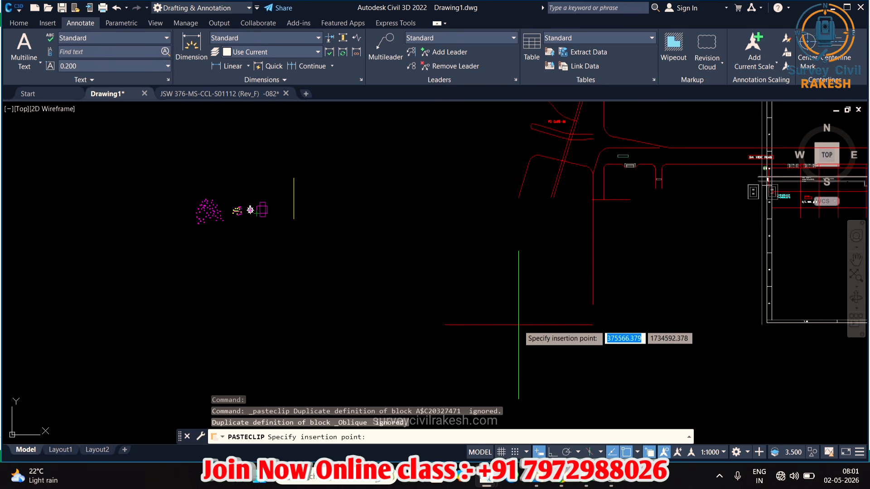
{"action": "left_click", "coordinate": [310, 278]}
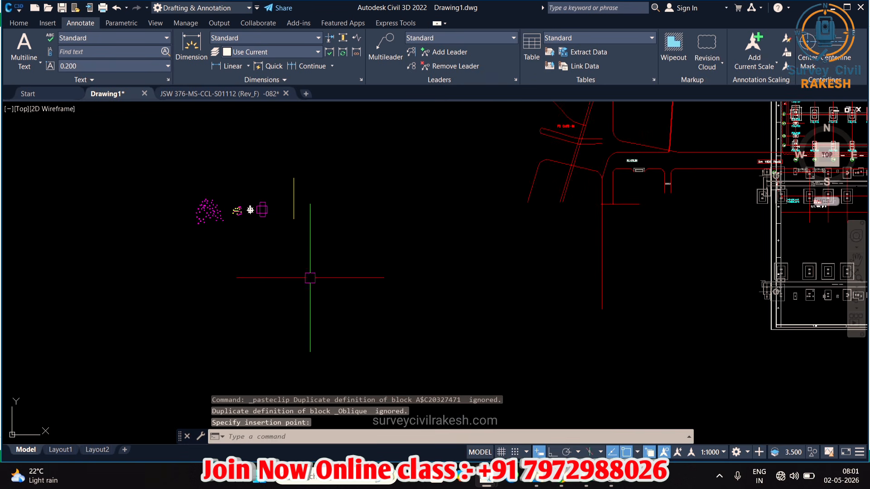
Add an aligned dimension across the inner rectangle of the footing below grid 9a, placed just beneath its upper edge
{"action": "scroll", "coordinate": [313, 267], "scroll_direction": "up", "scroll_amount": 5}
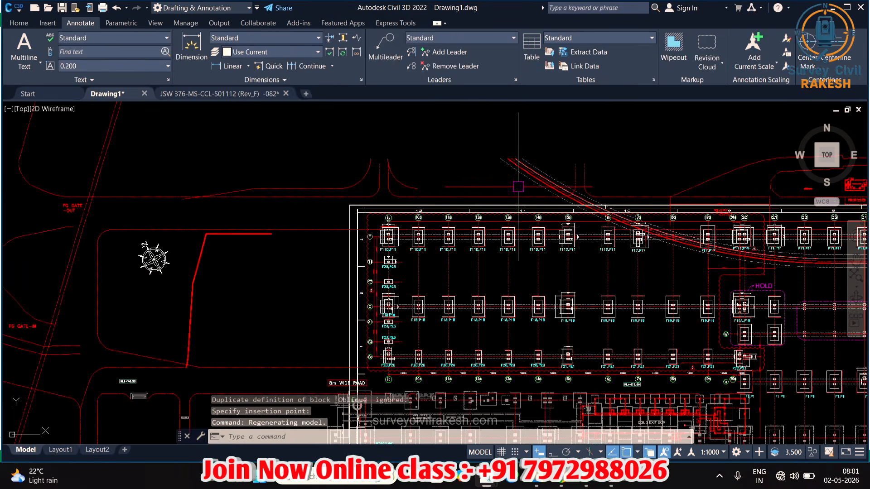
{"action": "scroll", "coordinate": [320, 242], "scroll_direction": "up", "scroll_amount": 5}
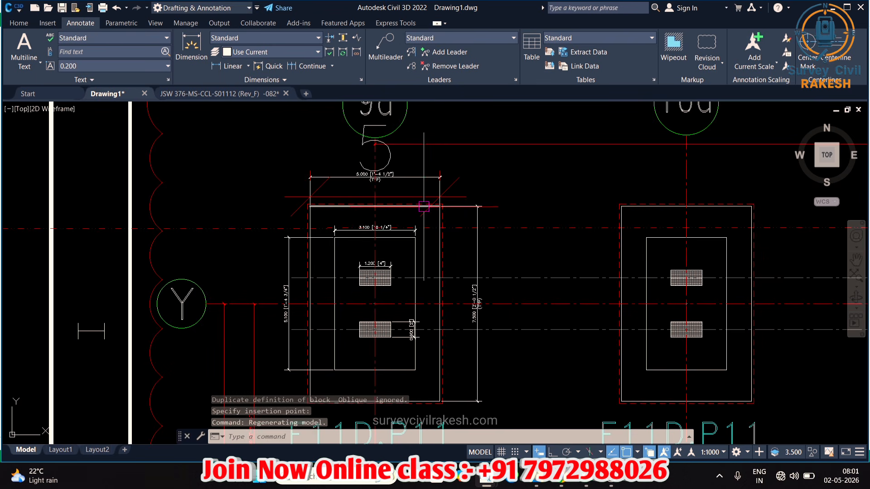
{"action": "scroll", "coordinate": [380, 201], "scroll_direction": "up", "scroll_amount": 2}
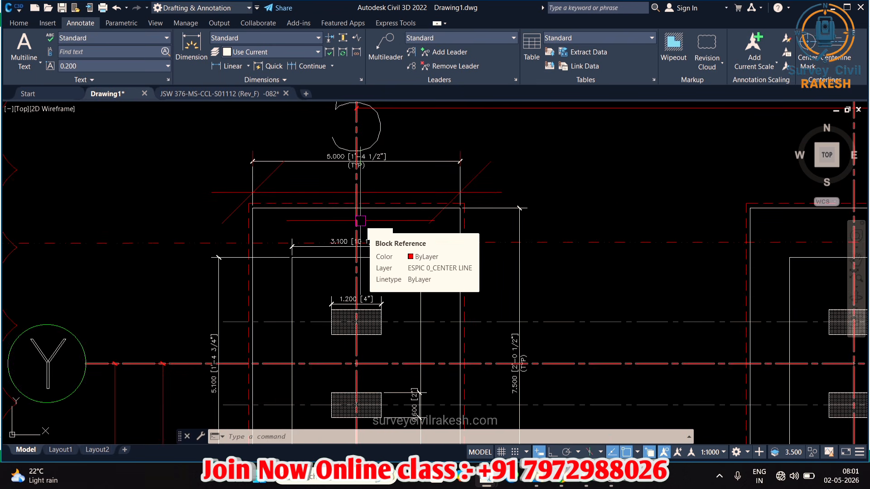
{"action": "type", "text": "dal"}
{"action": "key", "text": "Return"}
{"action": "scroll", "coordinate": [329, 272], "scroll_direction": "up", "scroll_amount": 2}
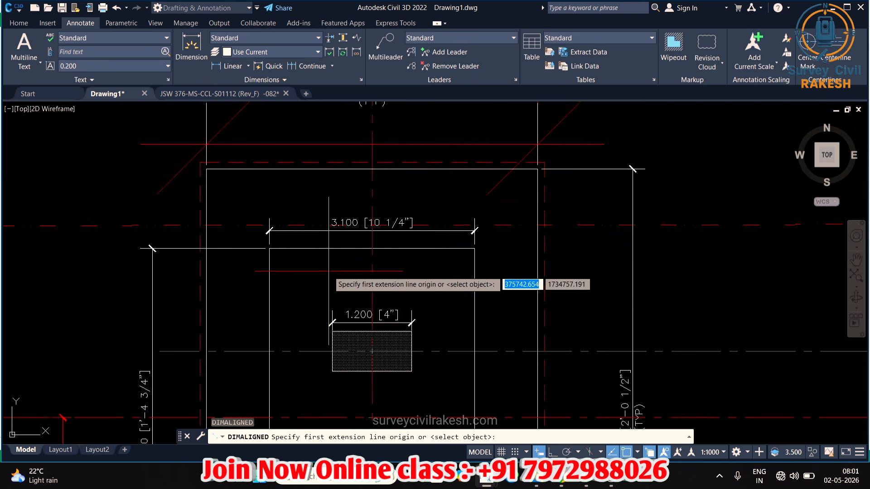
{"action": "left_click", "coordinate": [271, 250]}
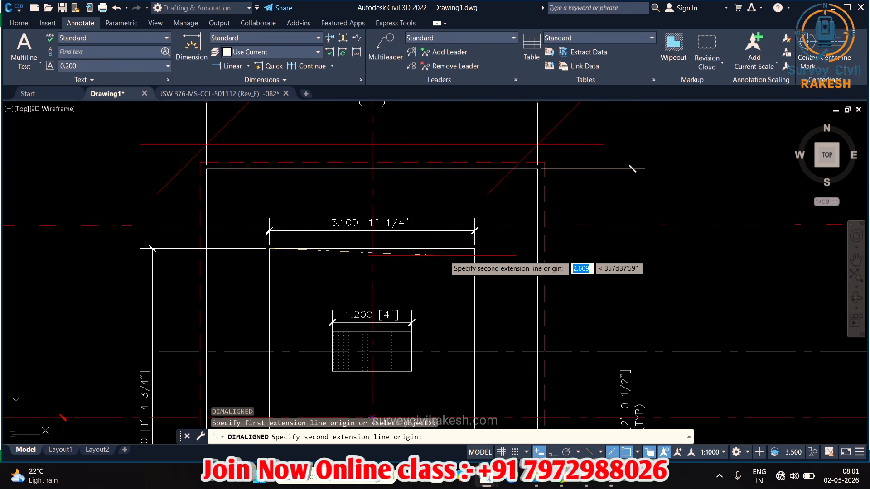
{"action": "left_click", "coordinate": [475, 248]}
{"action": "left_click", "coordinate": [403, 278]}
Examine the new footing dimension, the pasted plan's extents, and the dimensions around the yellow survey points in Drawing1
{"action": "scroll", "coordinate": [402, 286], "scroll_direction": "up", "scroll_amount": 2}
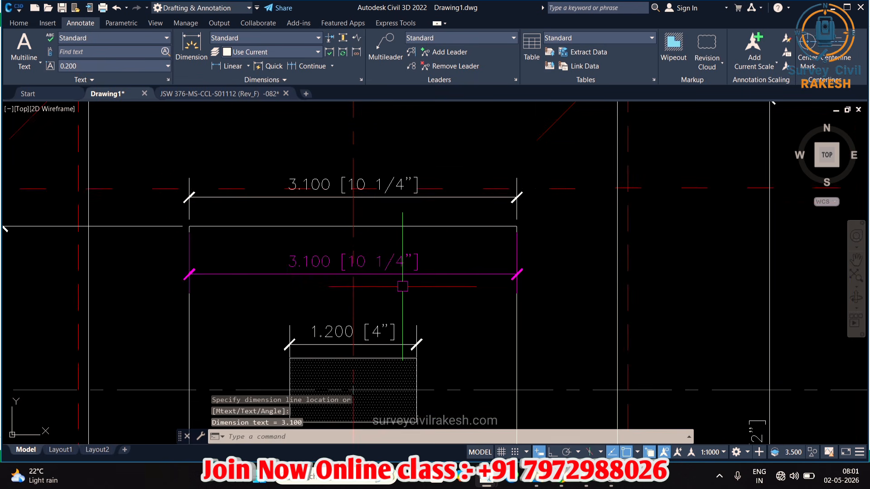
{"action": "scroll", "coordinate": [402, 286], "scroll_direction": "up", "scroll_amount": 2}
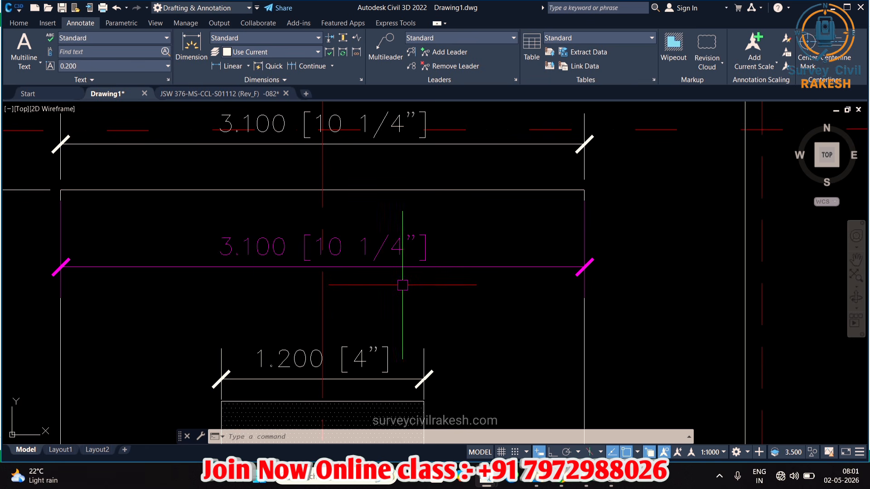
{"action": "scroll", "coordinate": [403, 285], "scroll_direction": "down", "scroll_amount": 8}
{"action": "scroll", "coordinate": [398, 277], "scroll_direction": "up", "scroll_amount": 6}
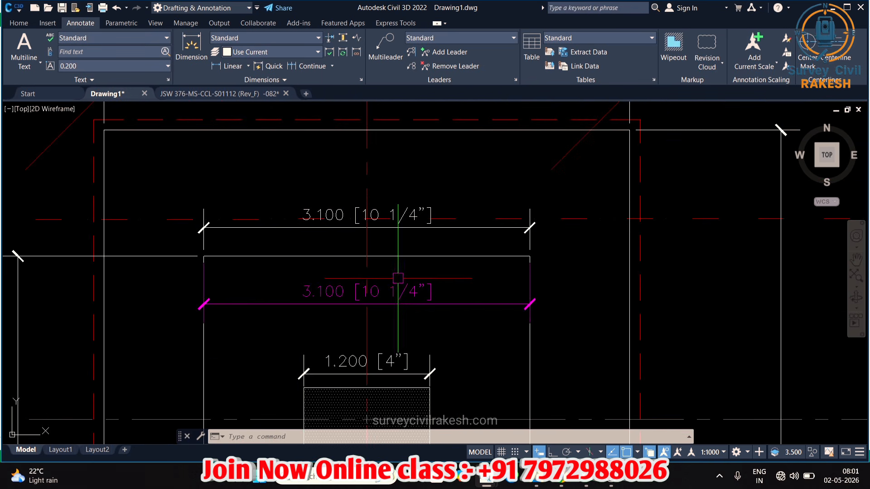
{"action": "scroll", "coordinate": [398, 276], "scroll_direction": "down", "scroll_amount": 15}
{"action": "scroll", "coordinate": [398, 276], "scroll_direction": "down", "scroll_amount": 7}
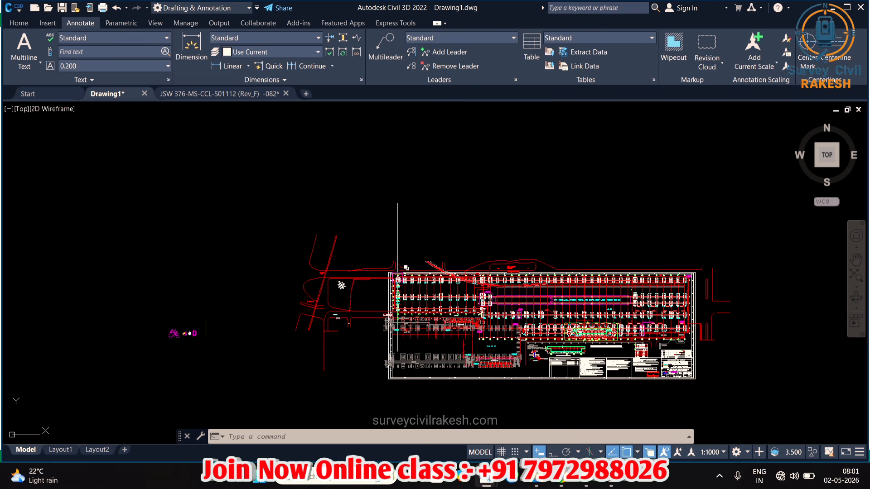
{"action": "scroll", "coordinate": [313, 303], "scroll_direction": "up", "scroll_amount": 6}
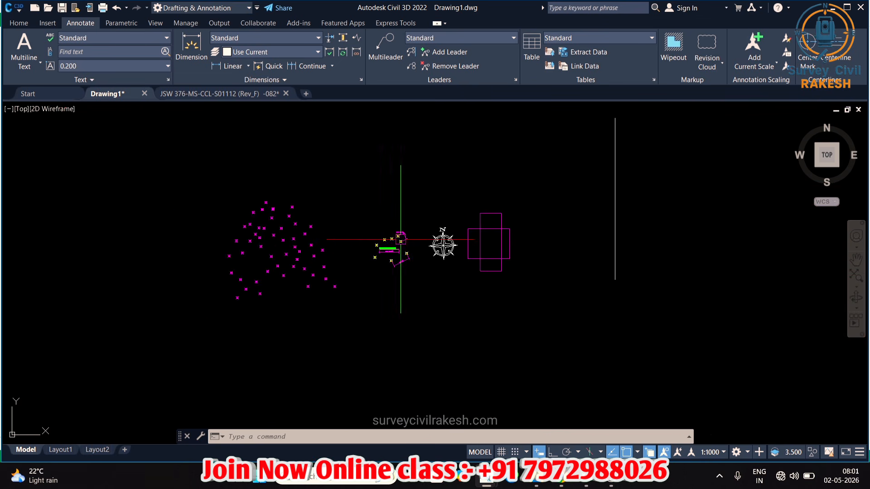
{"action": "scroll", "coordinate": [368, 242], "scroll_direction": "up", "scroll_amount": 6}
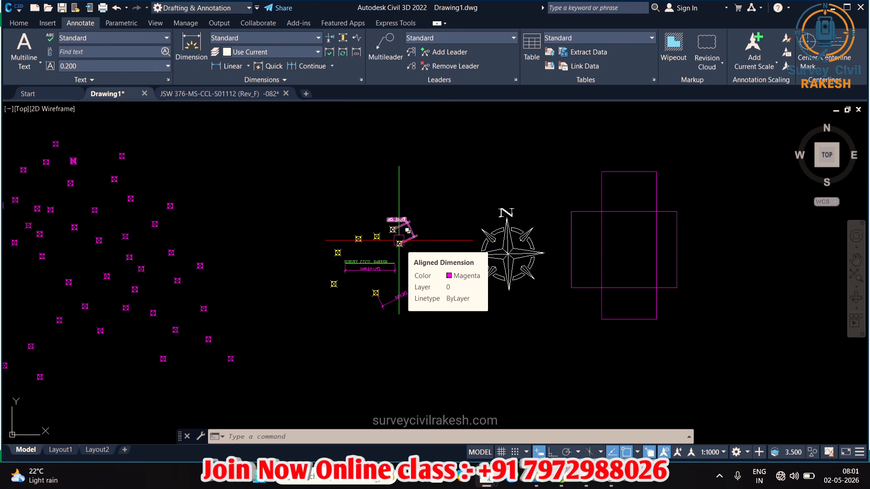
{"action": "scroll", "coordinate": [399, 240], "scroll_direction": "up", "scroll_amount": 2}
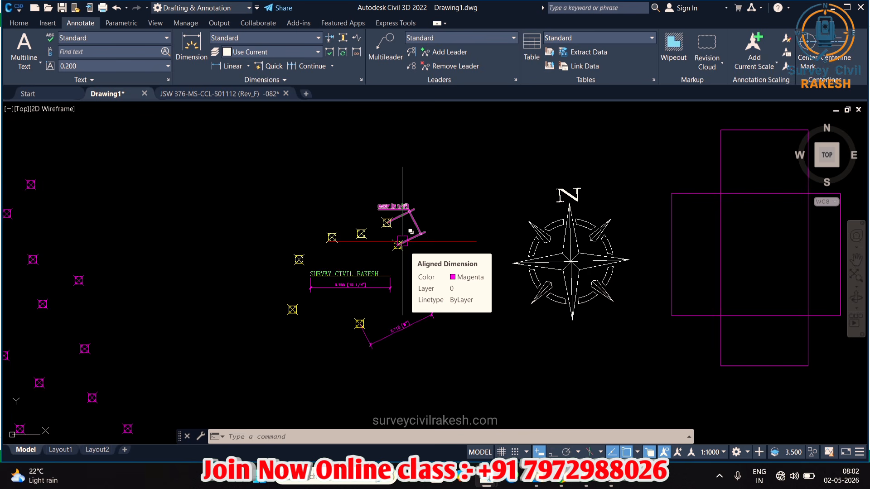
{"action": "scroll", "coordinate": [330, 292], "scroll_direction": "down", "scroll_amount": 4}
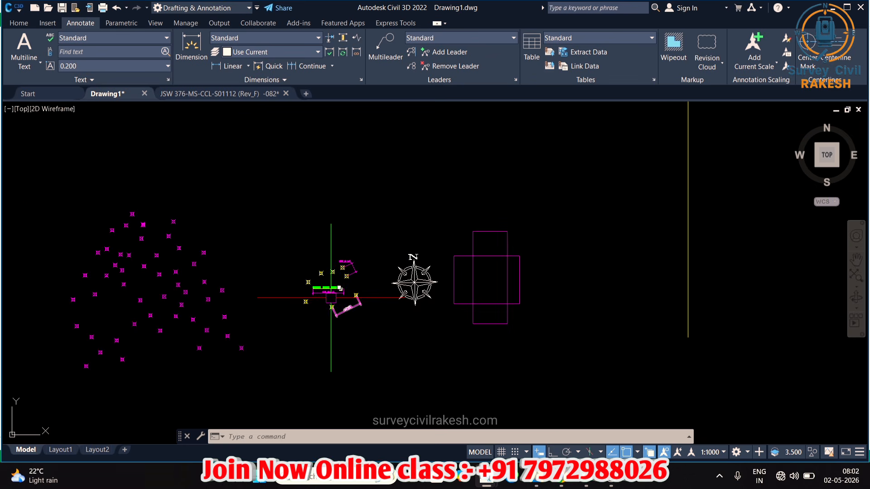
{"action": "scroll", "coordinate": [344, 285], "scroll_direction": "up", "scroll_amount": 5}
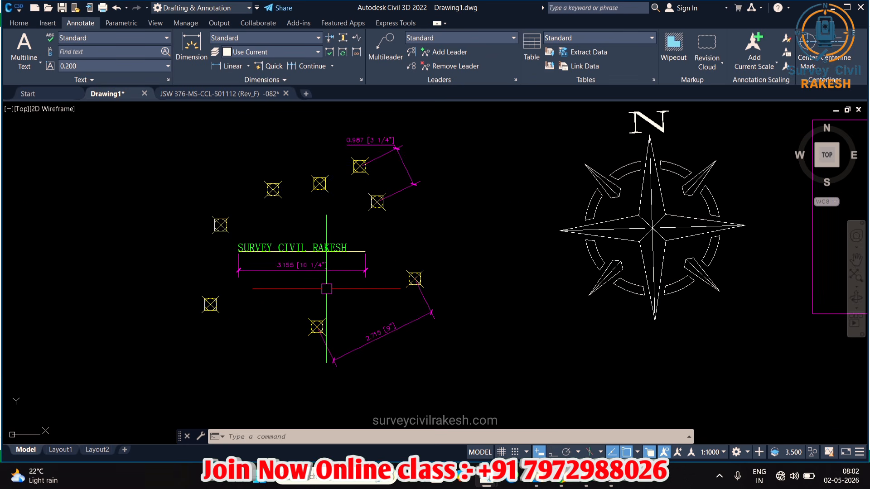